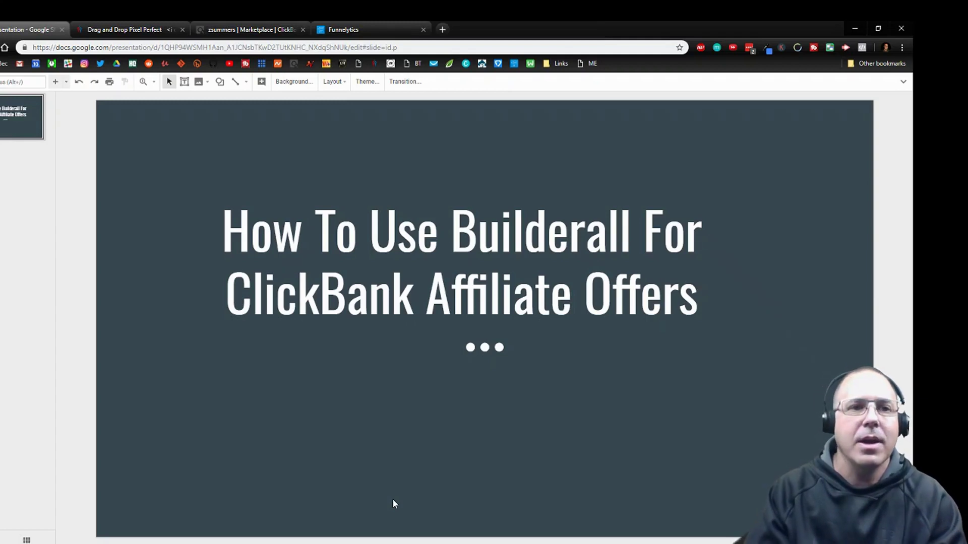
Switch to the Builderall 'Drag and Drop Pixel Perfect' template gallery tab
left_click(112, 30)
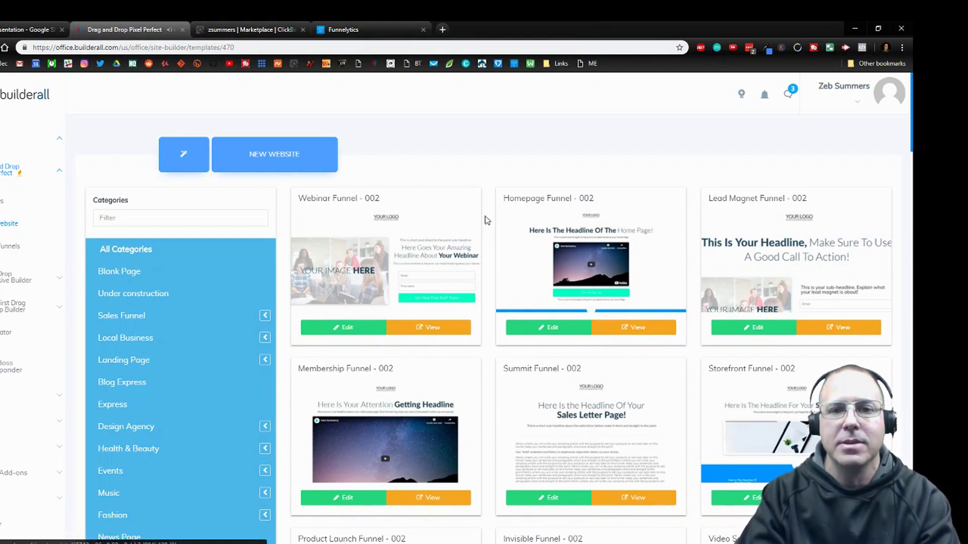
scroll(622, 416, "down", 1)
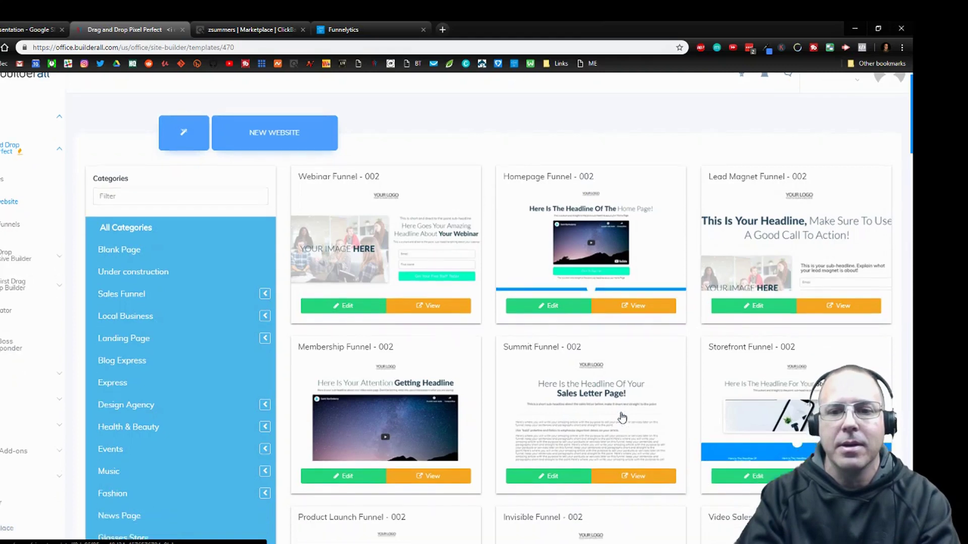
scroll(618, 415, "down", 1)
scroll(612, 405, "down", 1)
scroll(614, 403, "up", 3)
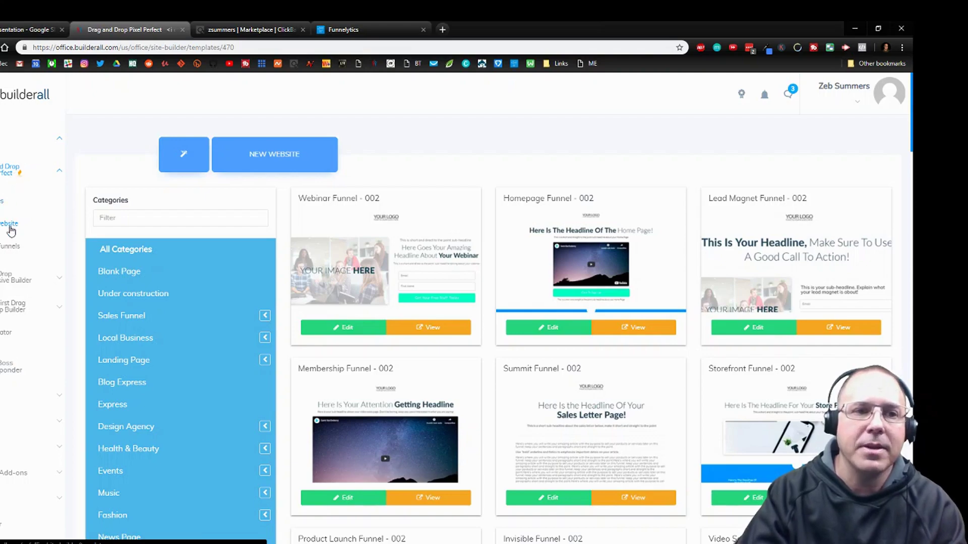
scroll(316, 303, "down", 3)
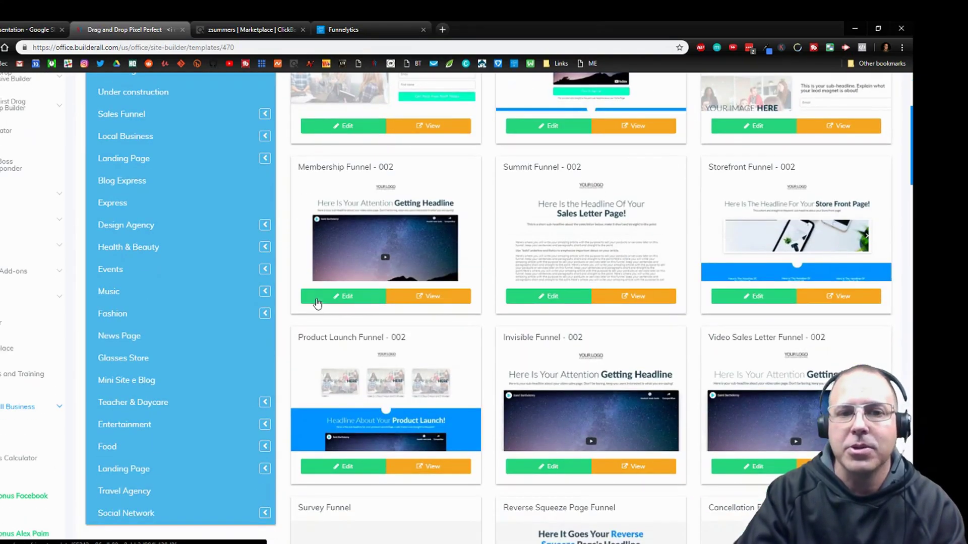
scroll(317, 302, "down", 1)
scroll(317, 303, "up", 4)
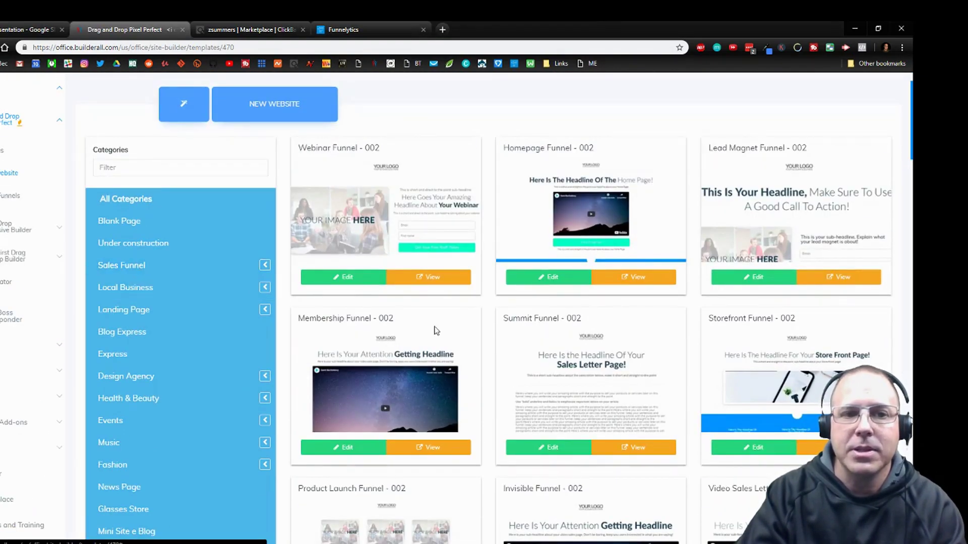
scroll(441, 349, "down", 3)
scroll(441, 349, "down", 2)
scroll(441, 349, "down", 3)
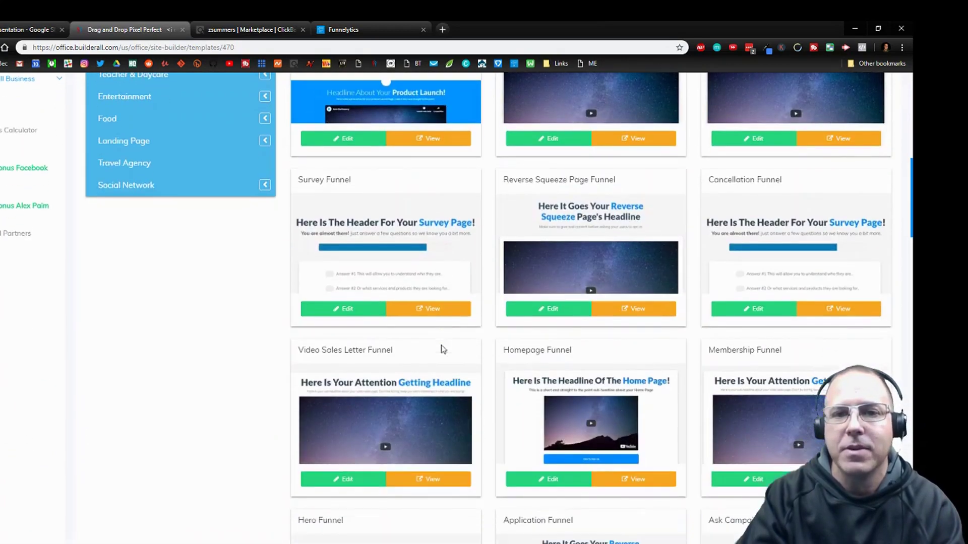
scroll(441, 349, "down", 1)
scroll(442, 349, "down", 3)
scroll(443, 350, "down", 1)
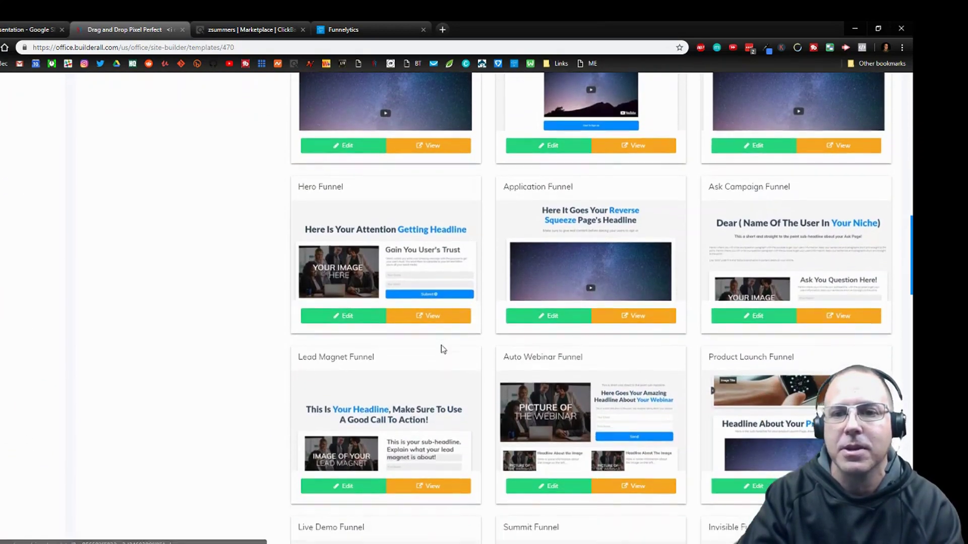
scroll(442, 350, "down", 2)
scroll(443, 351, "down", 2)
scroll(443, 351, "down", 1)
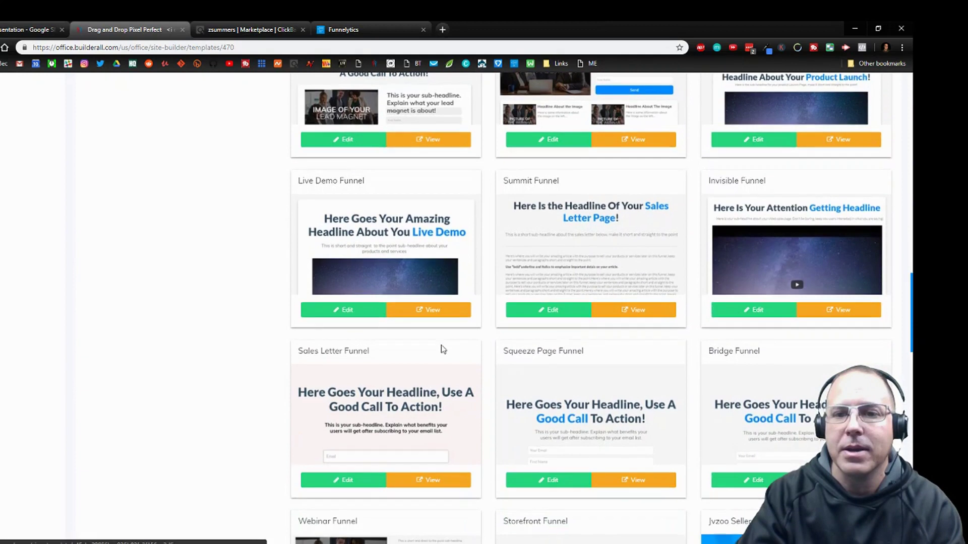
scroll(442, 351, "down", 2)
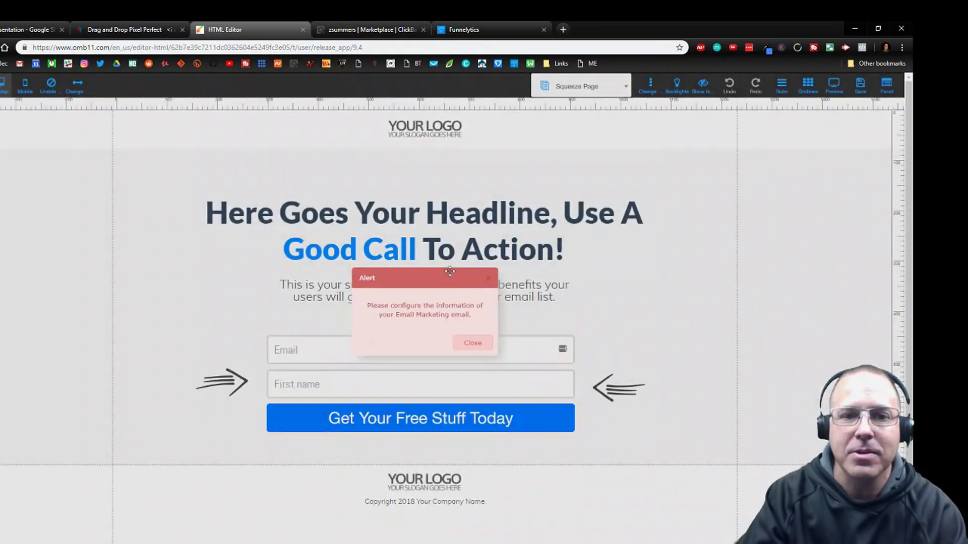
Close the email-marketing Alert popup over the Squeeze Page template editor
left_click(473, 343)
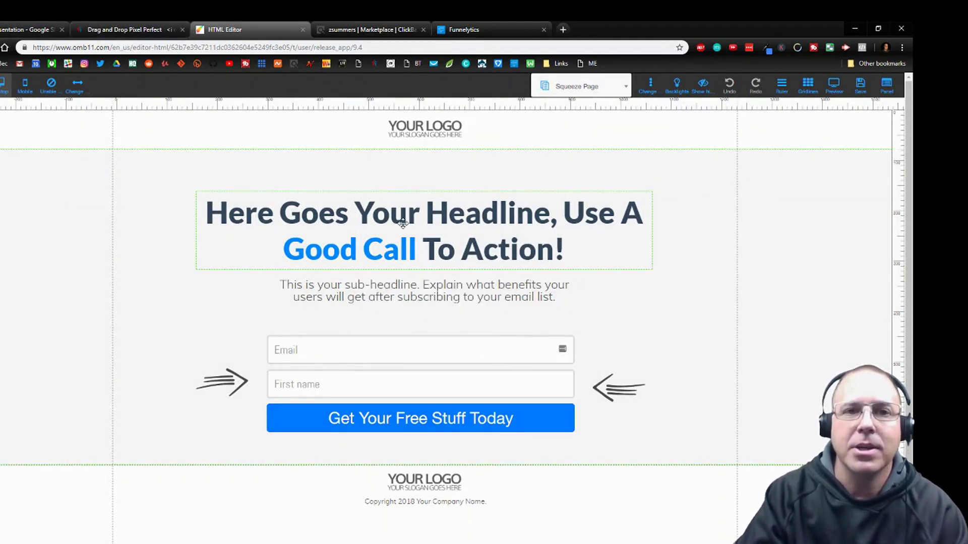
Switch to the ClickBank tab and return to the Marketplace home page
left_click(336, 31)
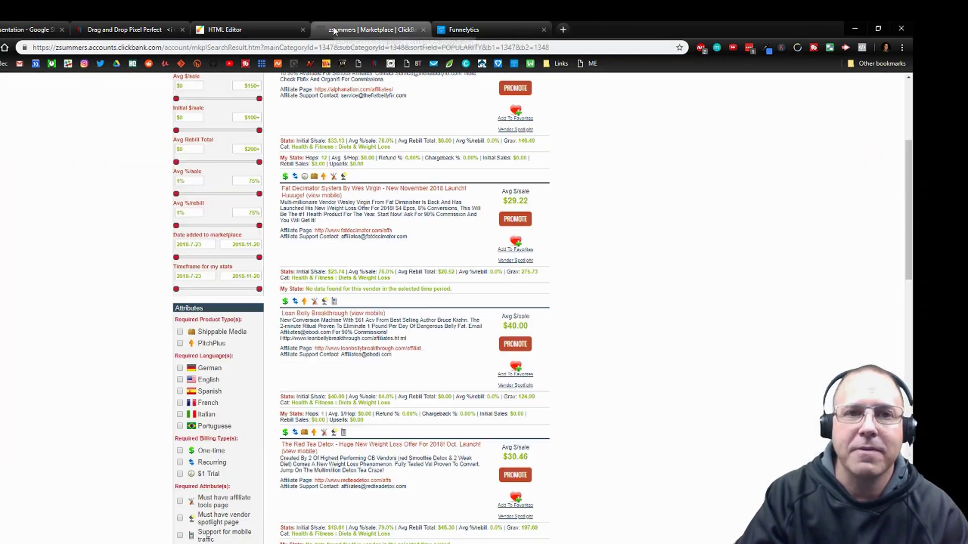
scroll(443, 262, "up", 1)
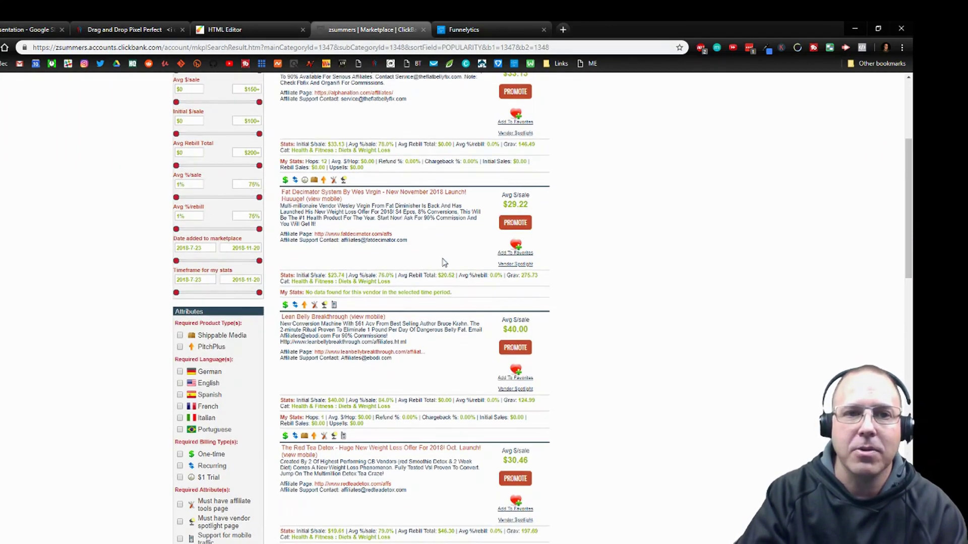
scroll(439, 253, "up", 2)
left_click(522, 79)
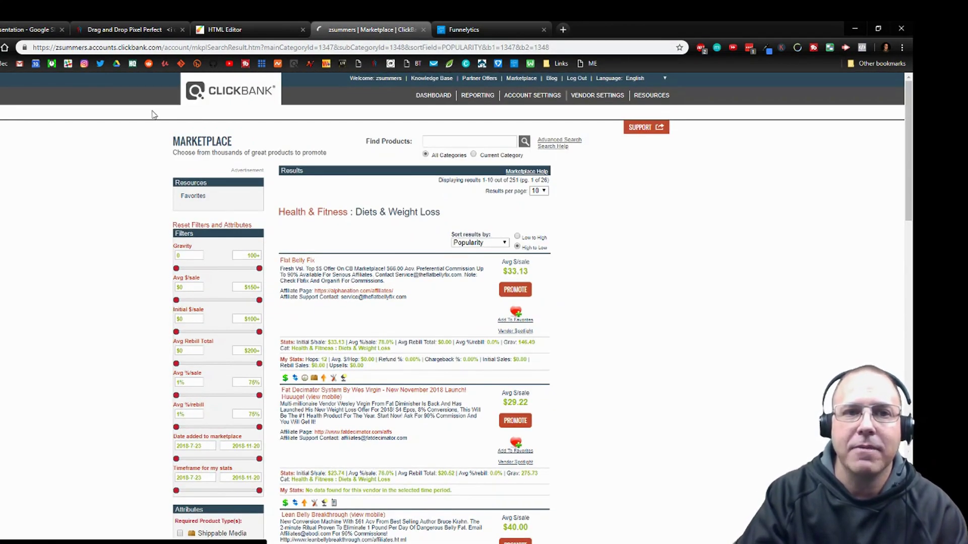
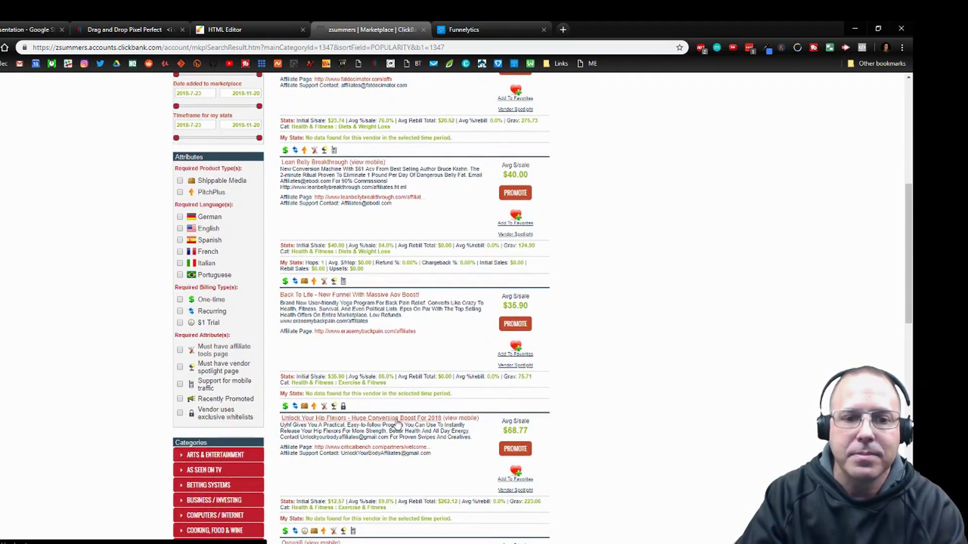
scroll(396, 424, "up", 6)
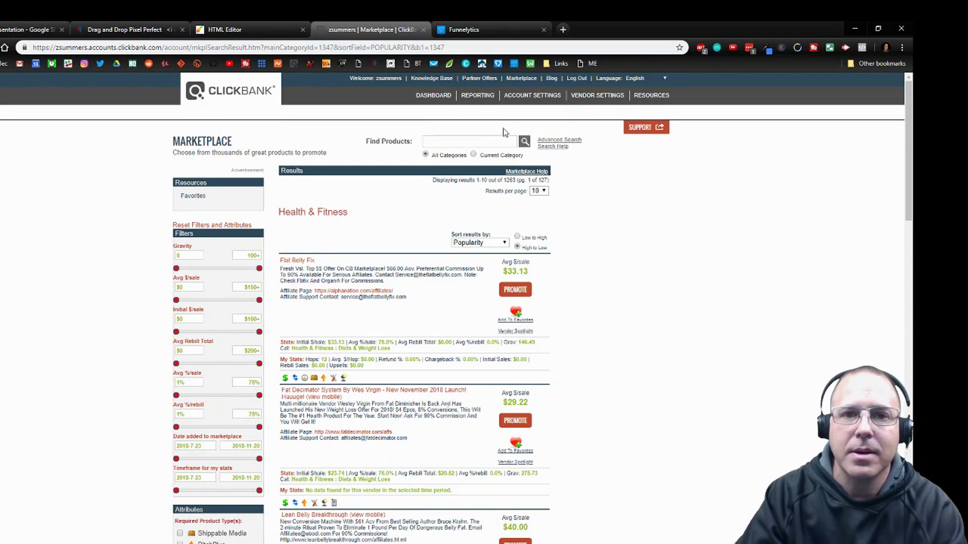
List the Diets & Weight Loss products under Health & Fitness in ClickBank Marketplace
left_click(522, 79)
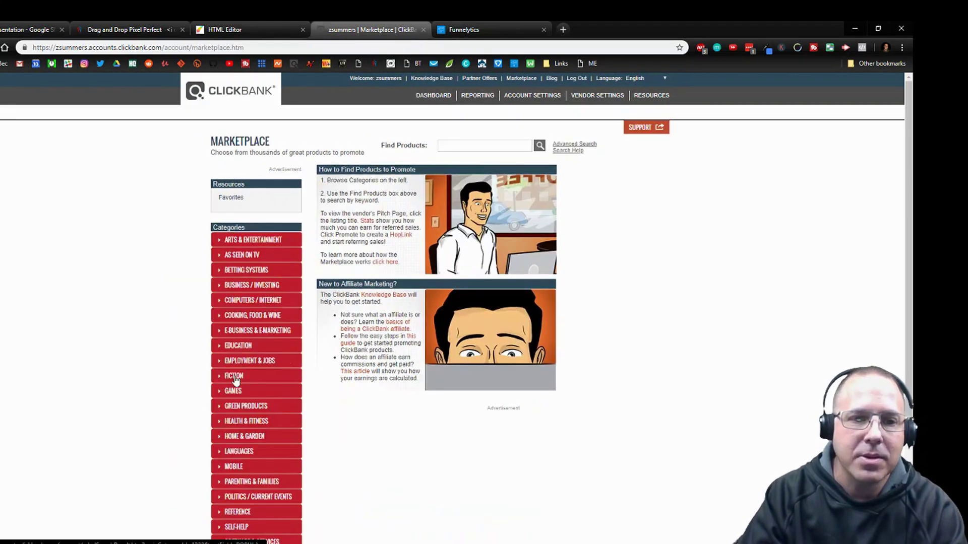
left_click(216, 422)
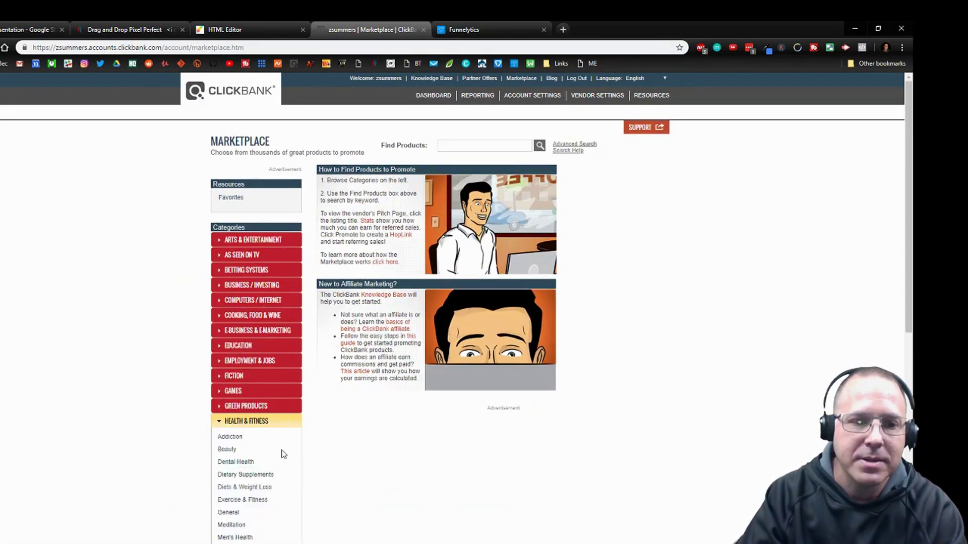
left_click(253, 487)
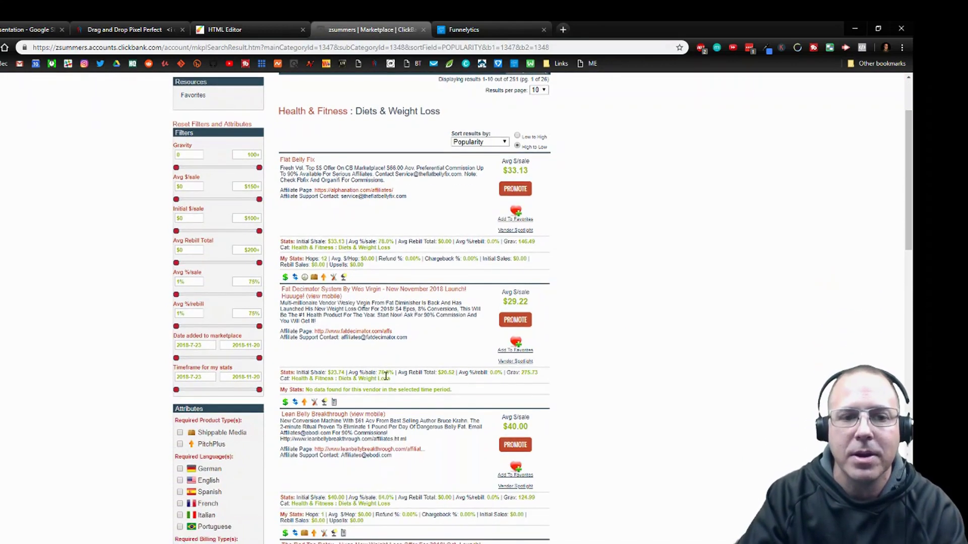
scroll(386, 374, "down", 3)
scroll(387, 381, "down", 2)
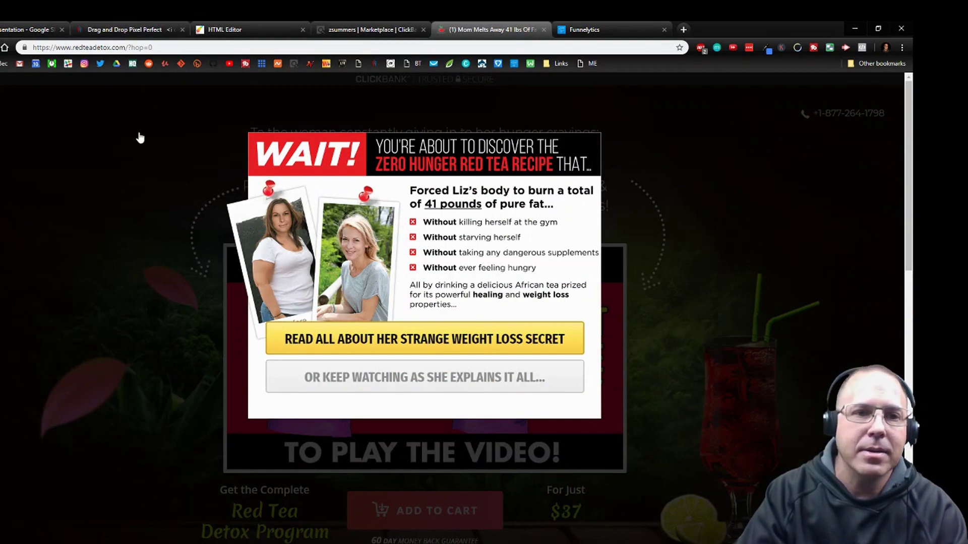
Delete the top logo and the footer logo from the squeeze page template
left_click(129, 34)
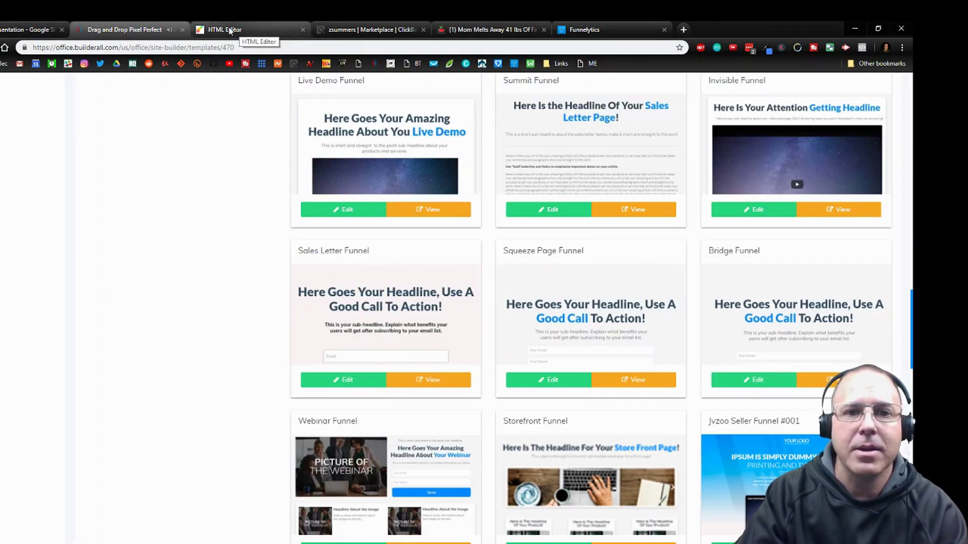
left_click(234, 31)
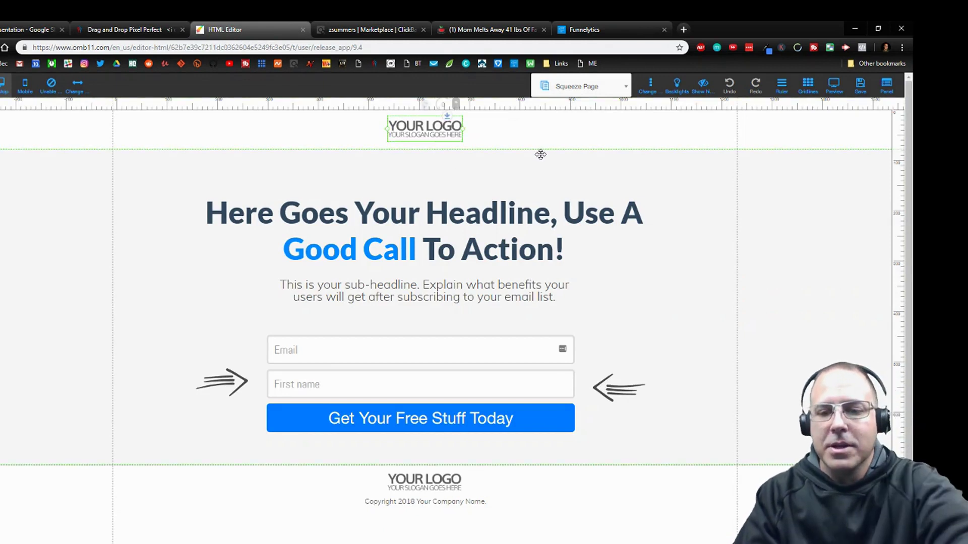
key("Delete")
left_click(424, 480)
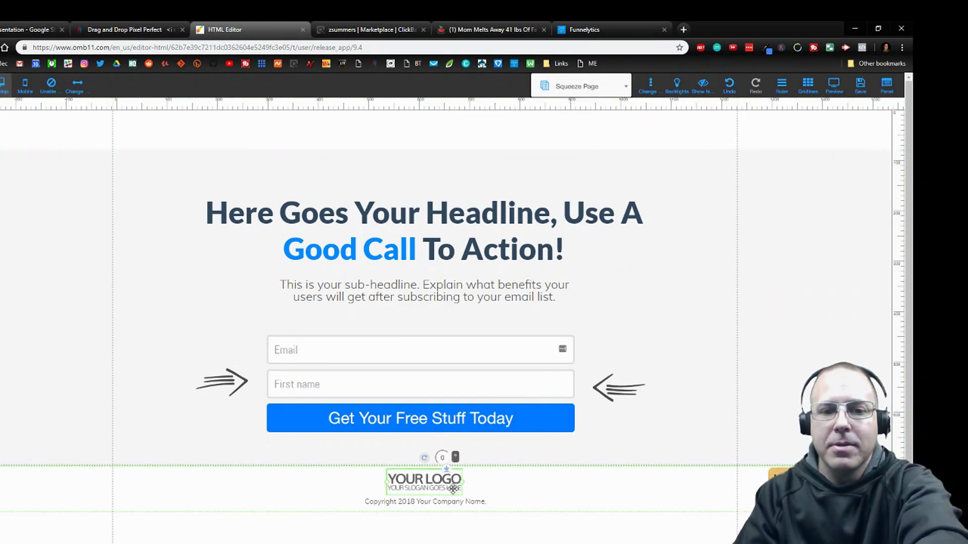
key("Delete")
Delete the copyright line and shrink the empty space above the headline
left_click(483, 503)
key("Delete")
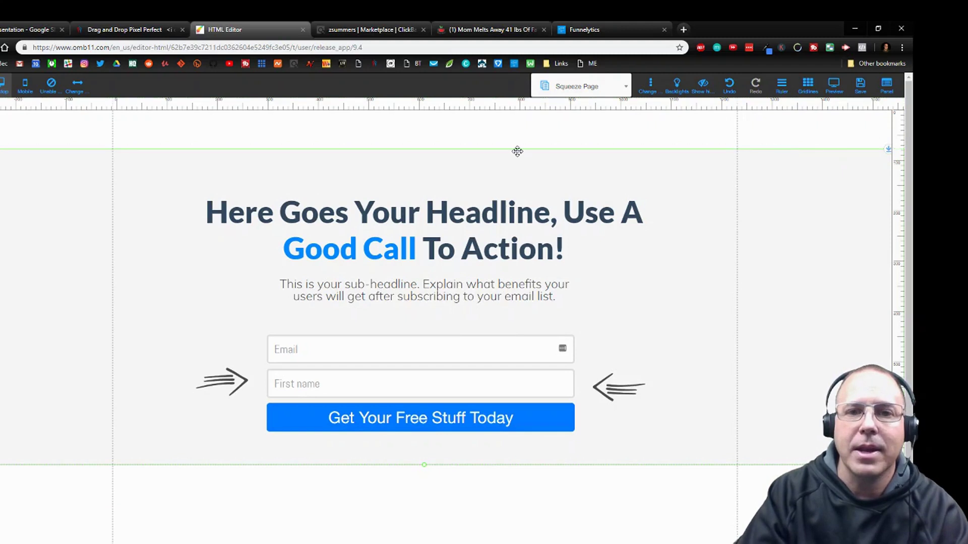
left_click_drag(518, 151, 526, 146)
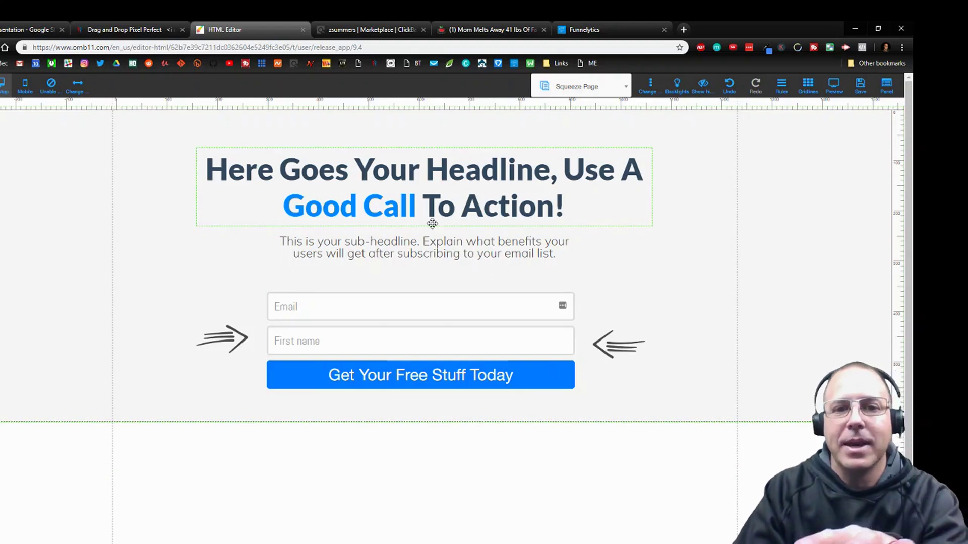
left_click(456, 30)
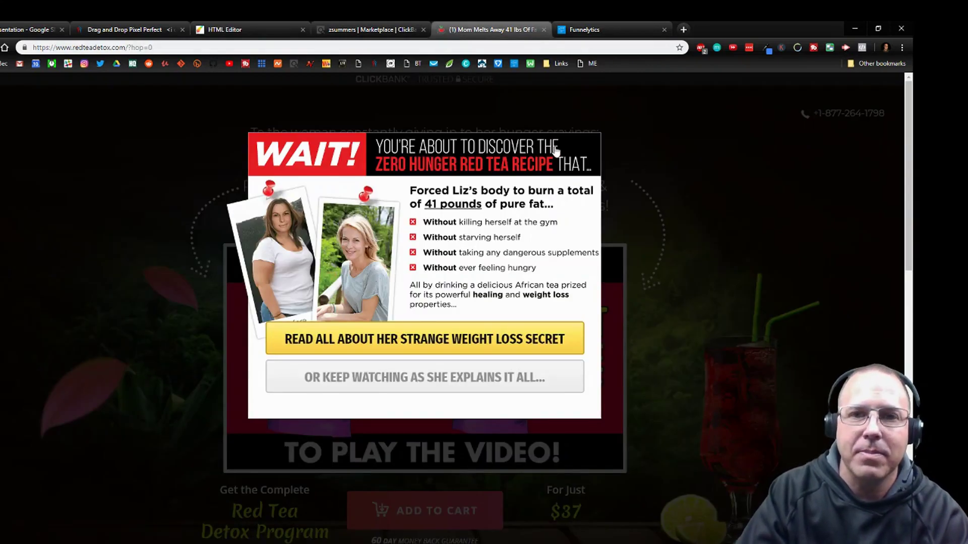
Open Liz's weight-loss story page and close the discount popup
left_click_drag(537, 152, 473, 225)
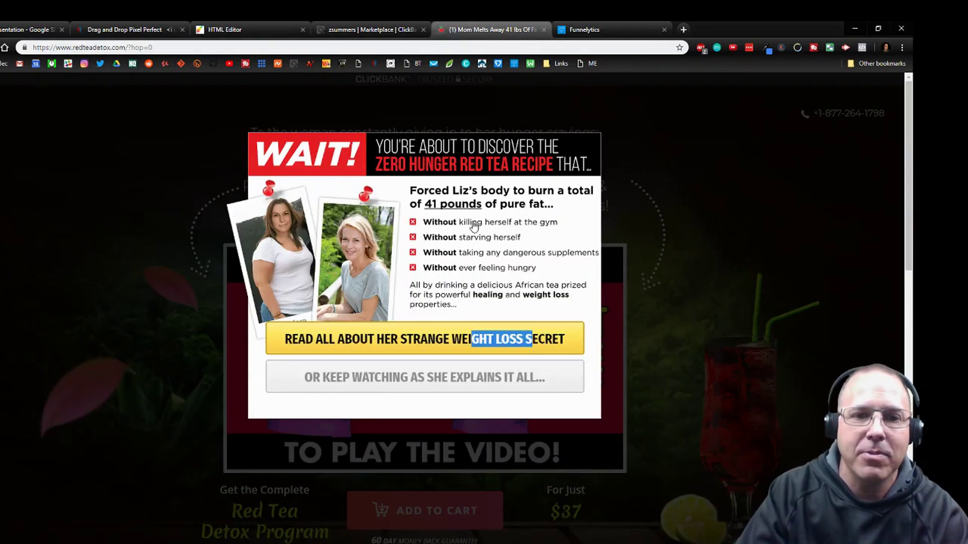
left_click(354, 336)
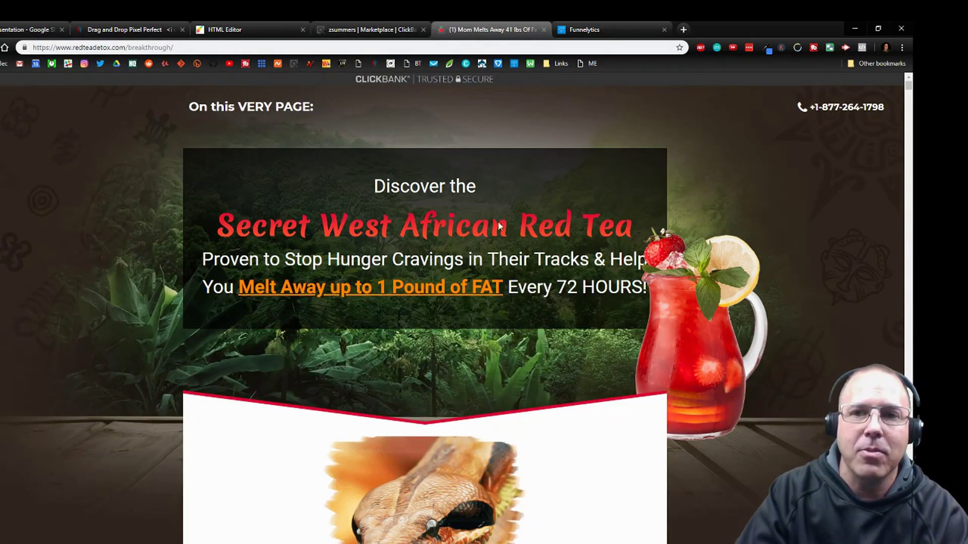
scroll(492, 242, "down", 2)
scroll(490, 265, "down", 3)
scroll(488, 288, "down", 3)
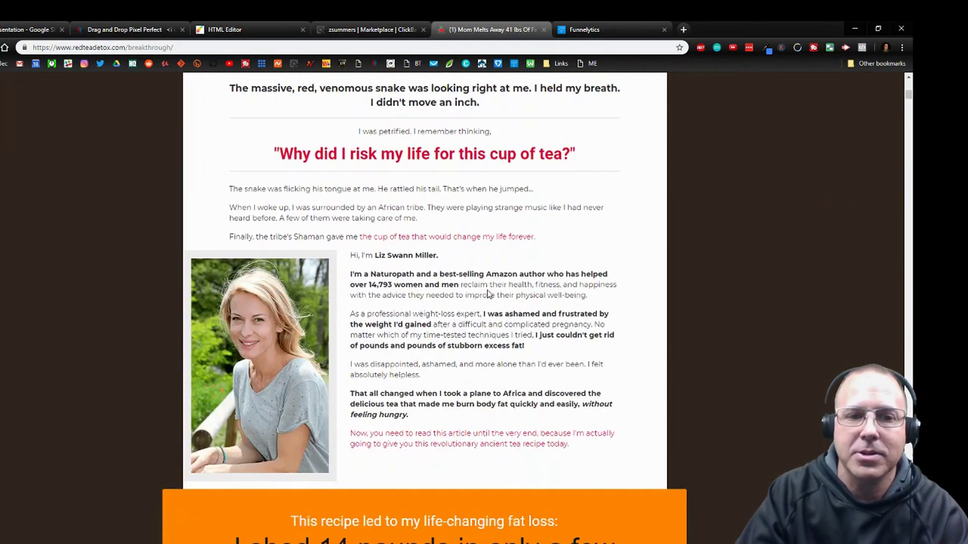
scroll(488, 295, "down", 3)
scroll(492, 293, "down", 1)
scroll(510, 317, "up", 9)
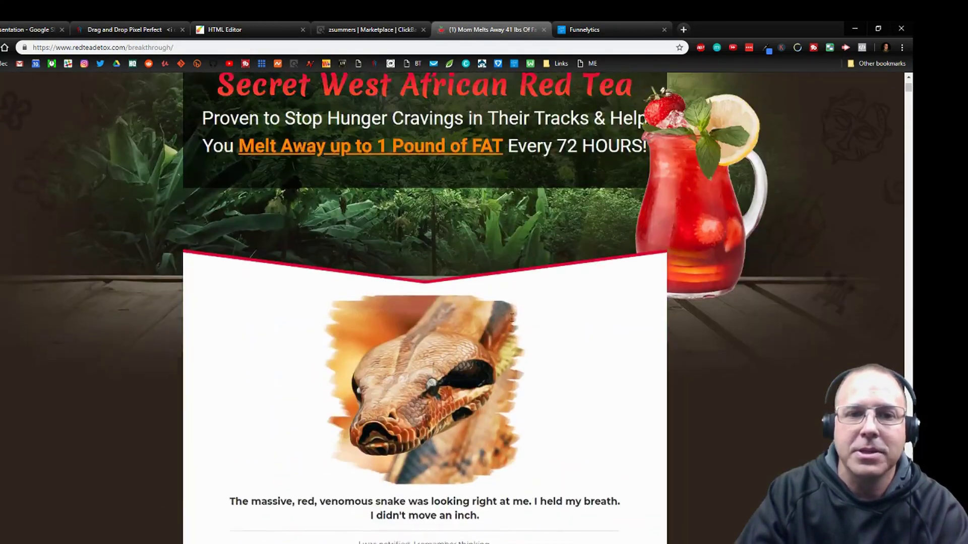
scroll(512, 319, "up", 2)
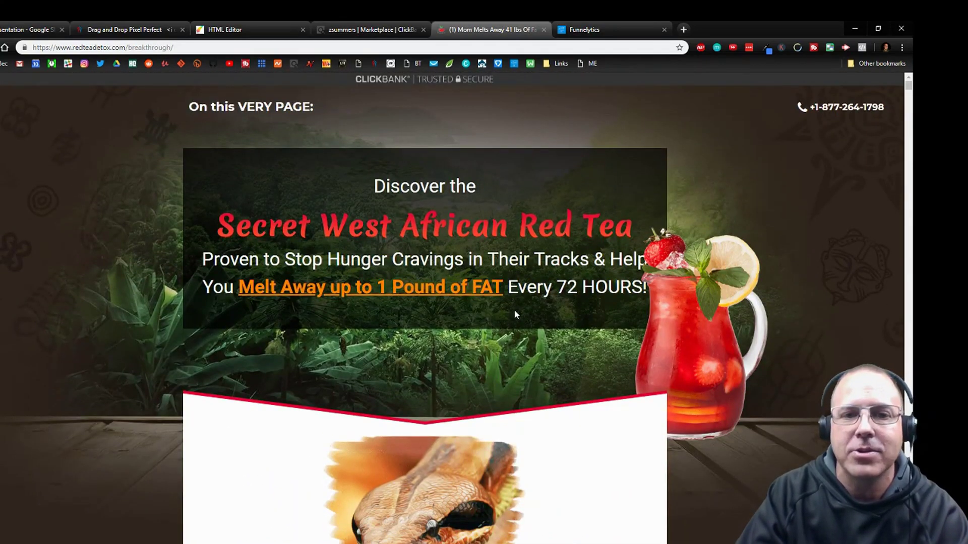
scroll(514, 314, "down", 1)
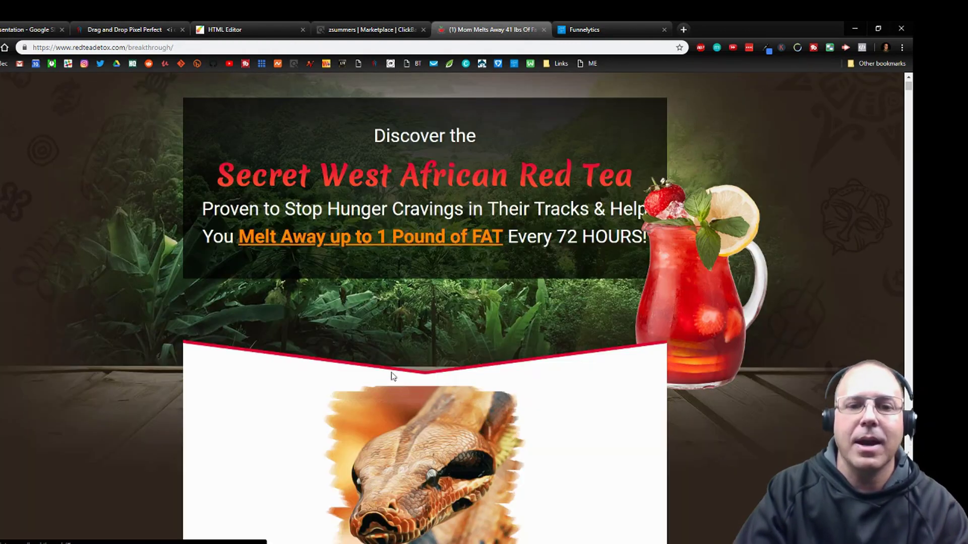
left_click(384, 377)
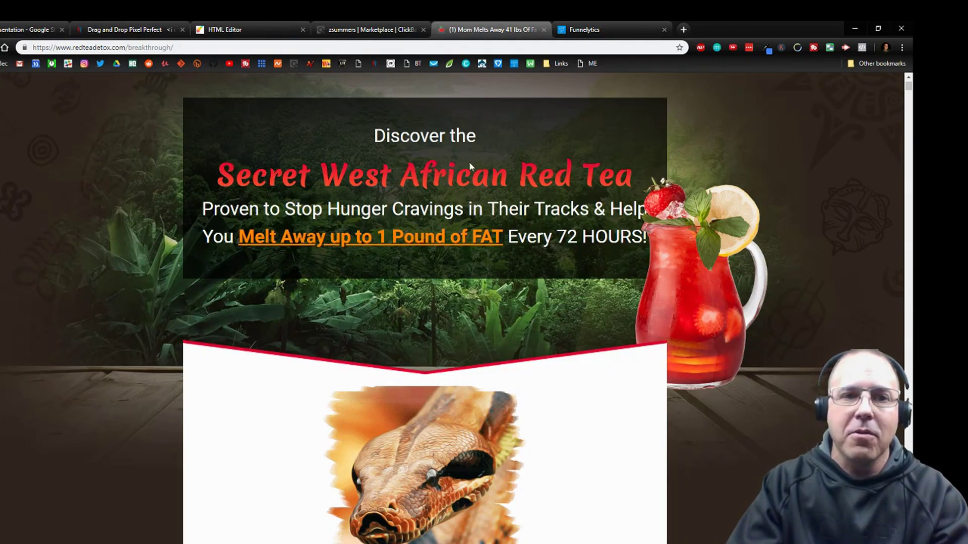
Start replacing the headline text, checking wording against the Red Tea and ClickBank pages
left_click(248, 29)
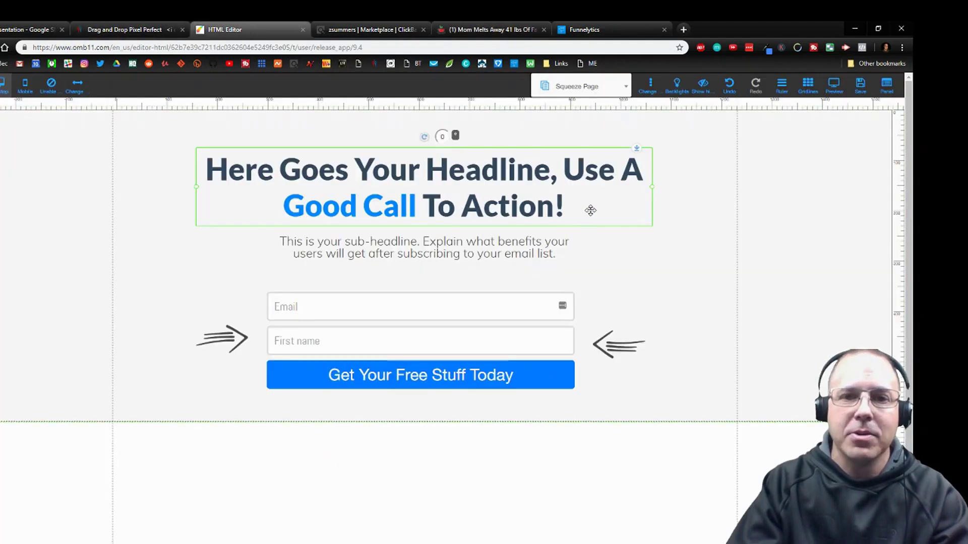
left_click(576, 205)
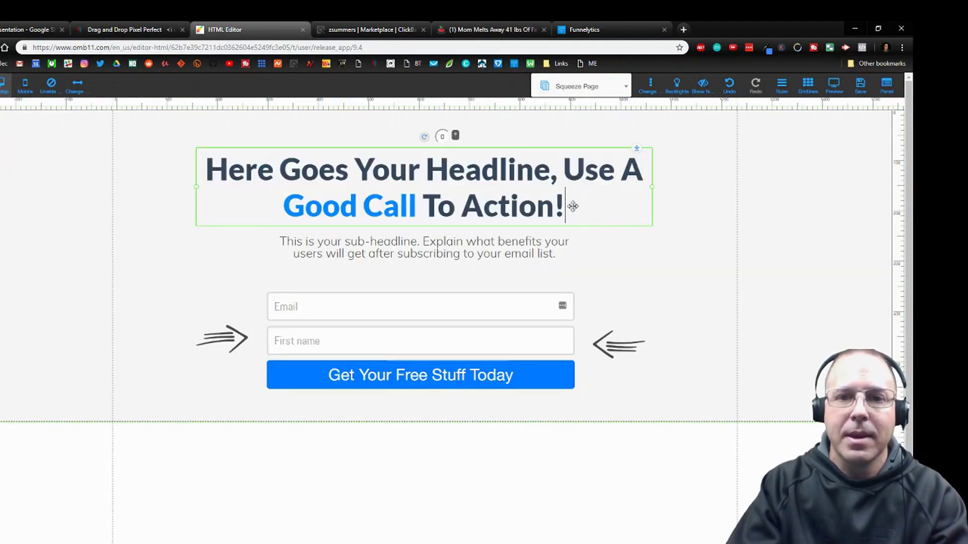
left_click_drag(566, 205, 206, 168)
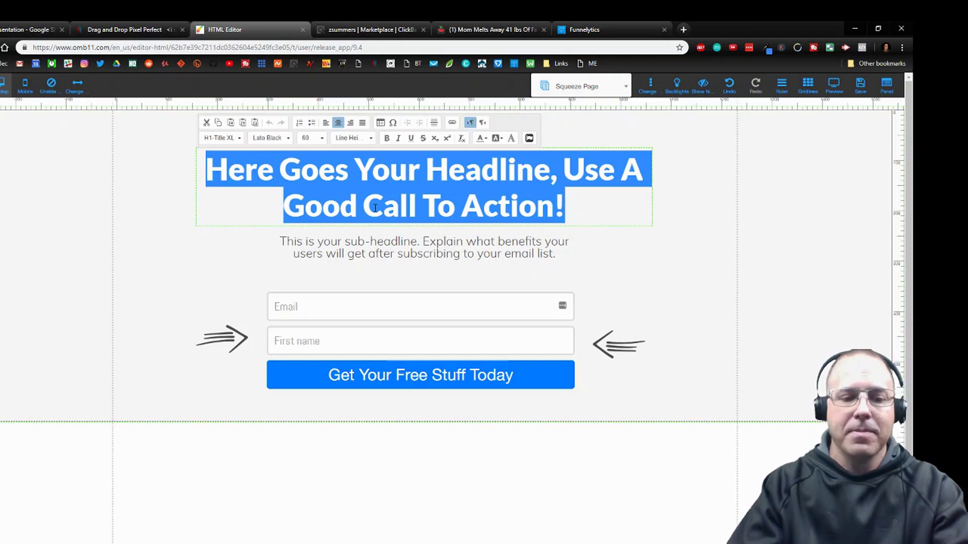
type("A we")
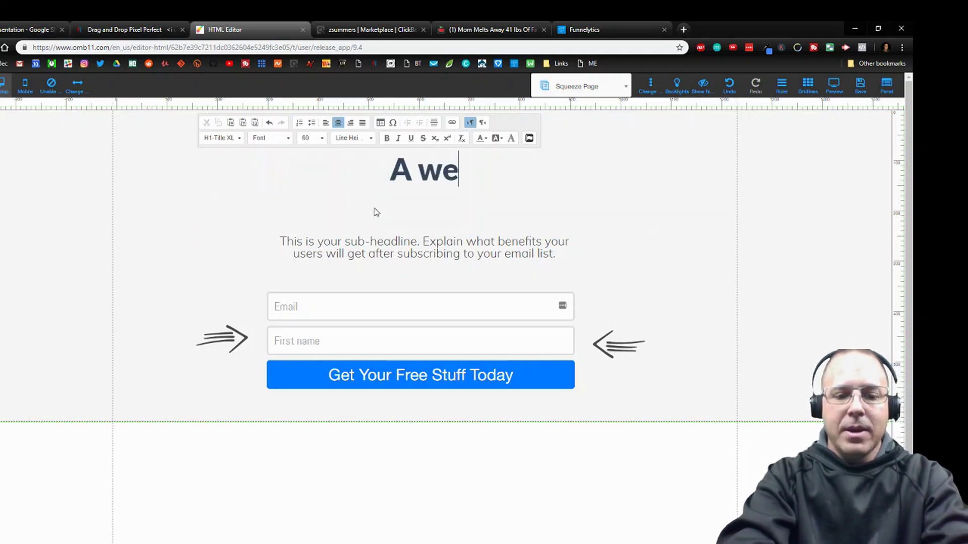
type("ird")
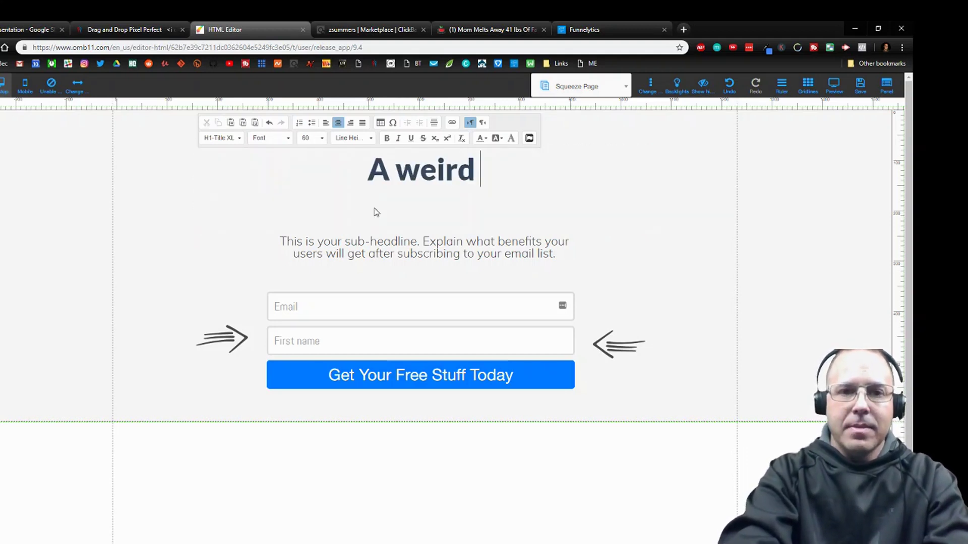
key("BackSpace")
key("BackSpace")
key("BackSpace")
key("BackSpace")
key("BackSpace")
key("BackSpace")
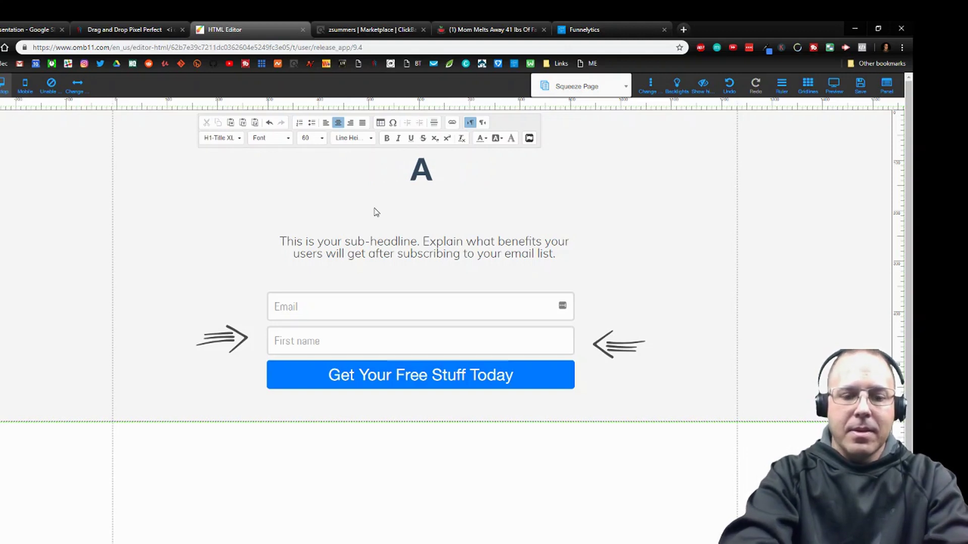
type("Weird H")
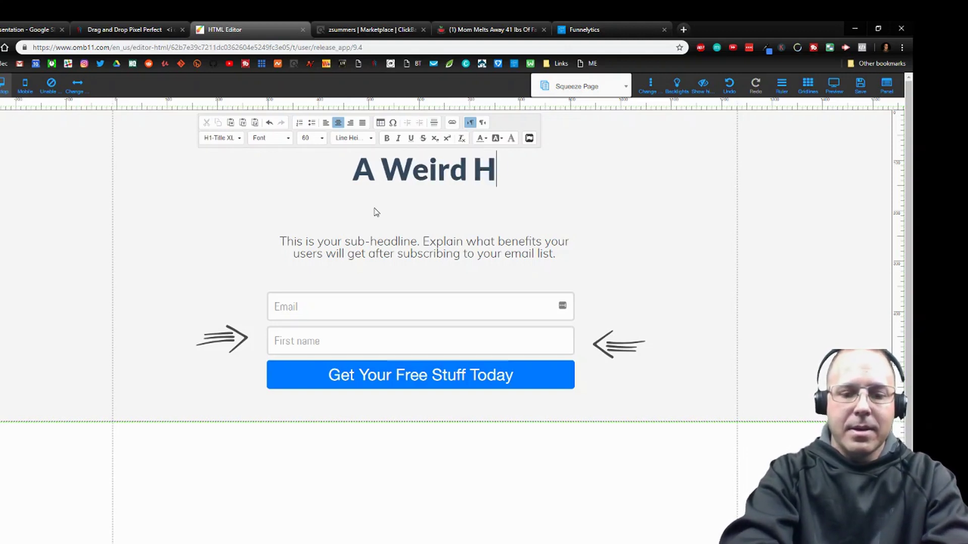
type("ack To")
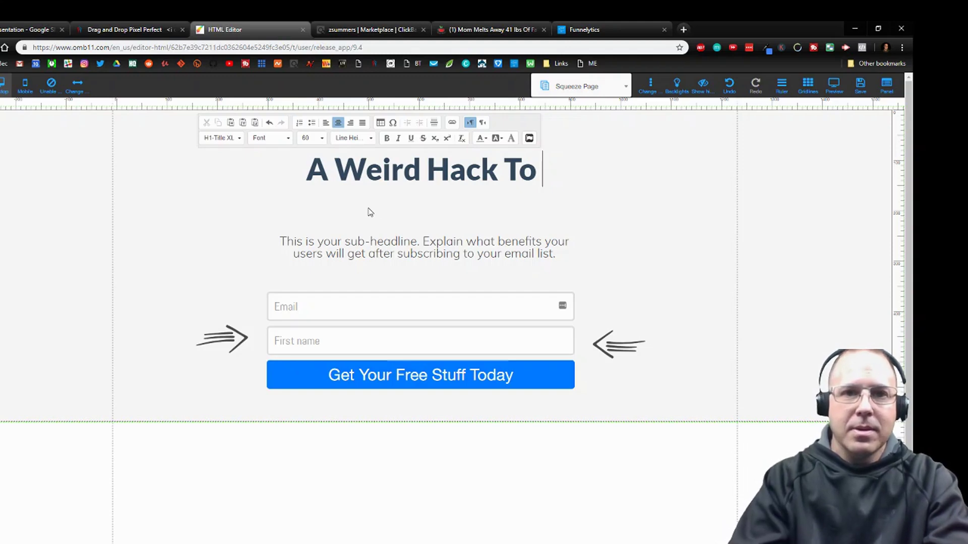
left_click(474, 29)
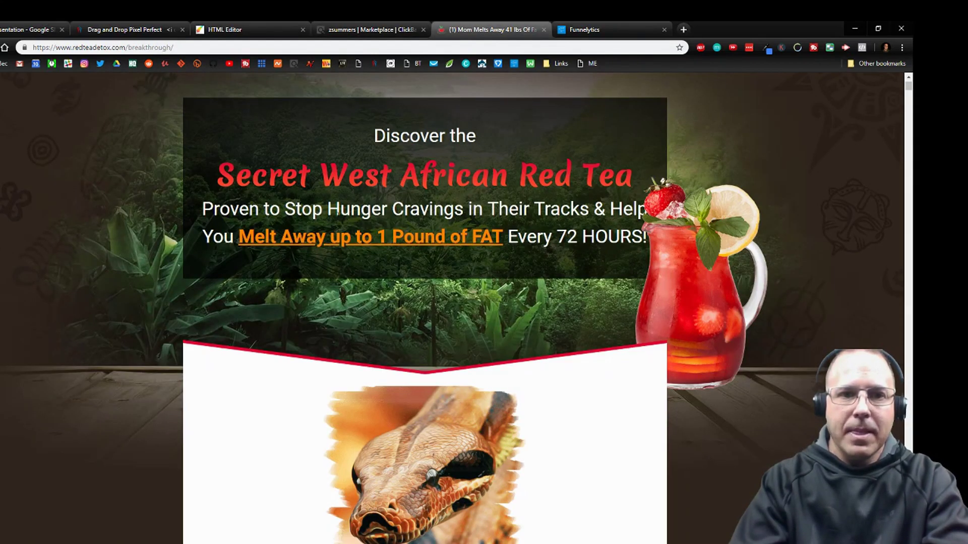
left_click(374, 30)
left_click(293, 22)
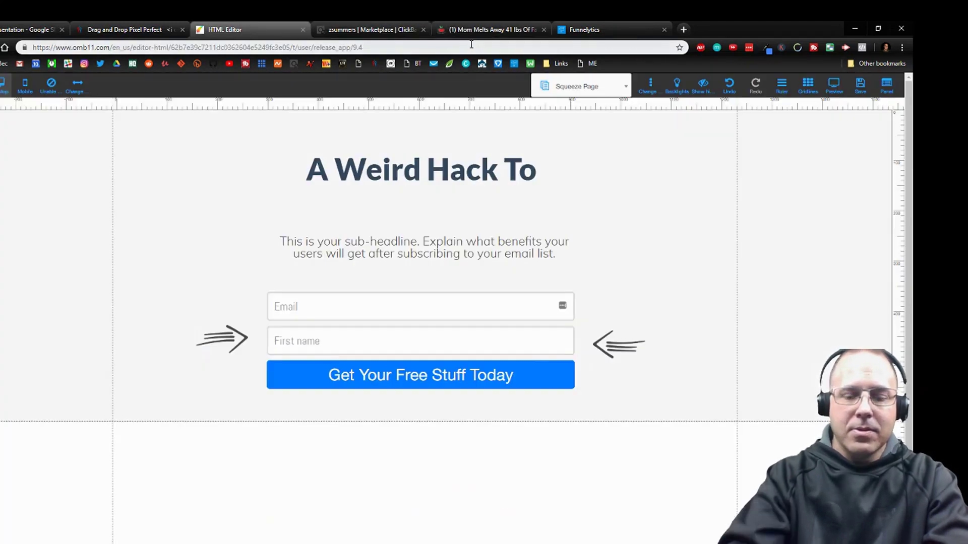
Finish the headline 'A Weird Hack To Stop Cravings And Melt Away 1lb Of Fat Every 72 Hours' and move the sub-headline below
left_click(557, 175)
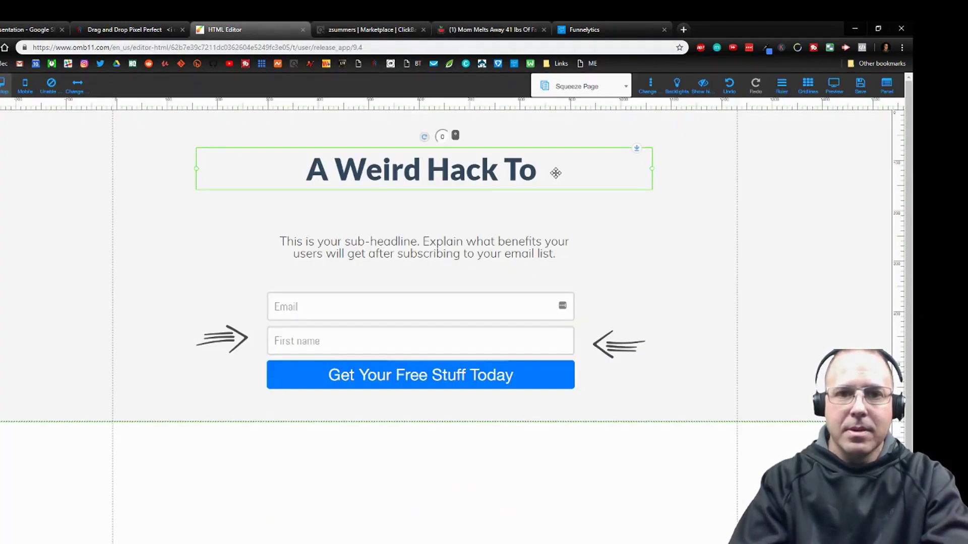
left_click(556, 173)
type("S")
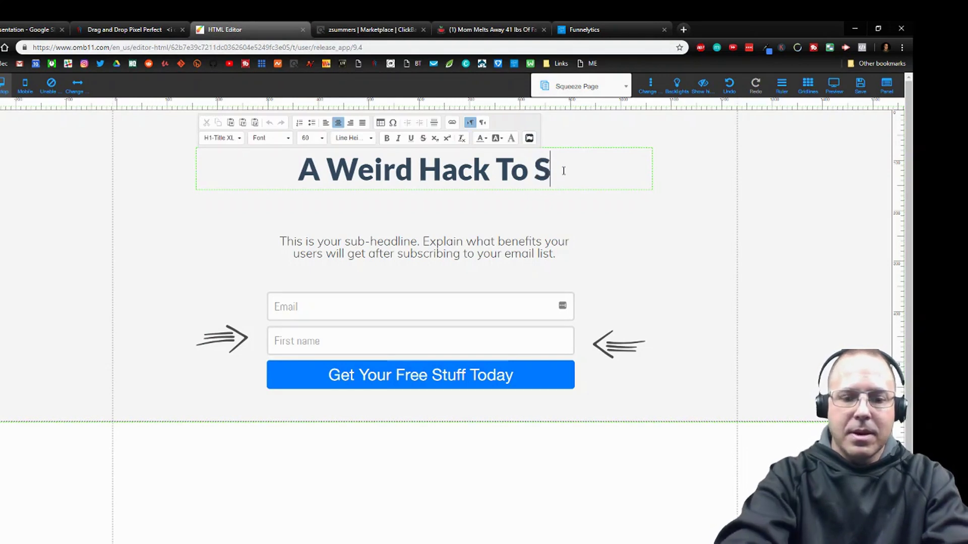
type("top C")
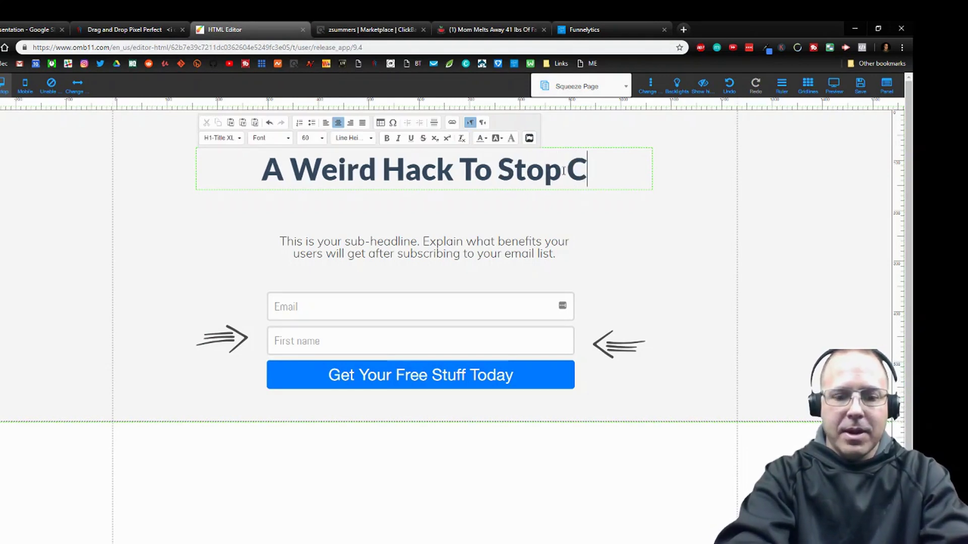
type("raving")
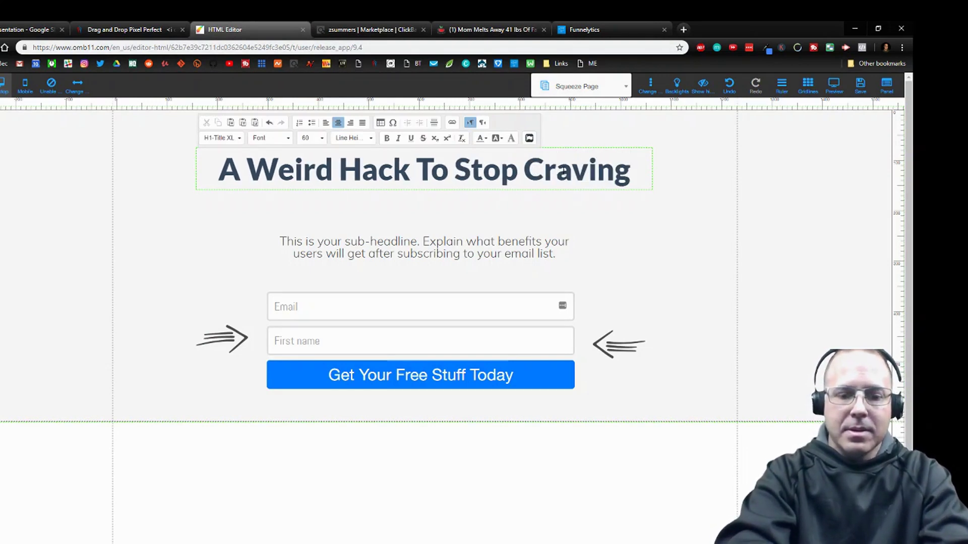
type("s And ")
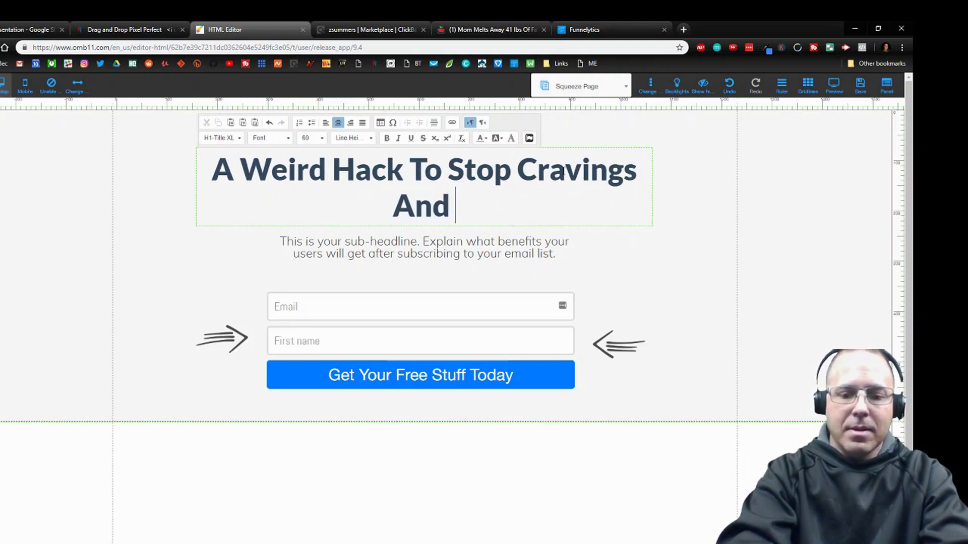
type("Melt")
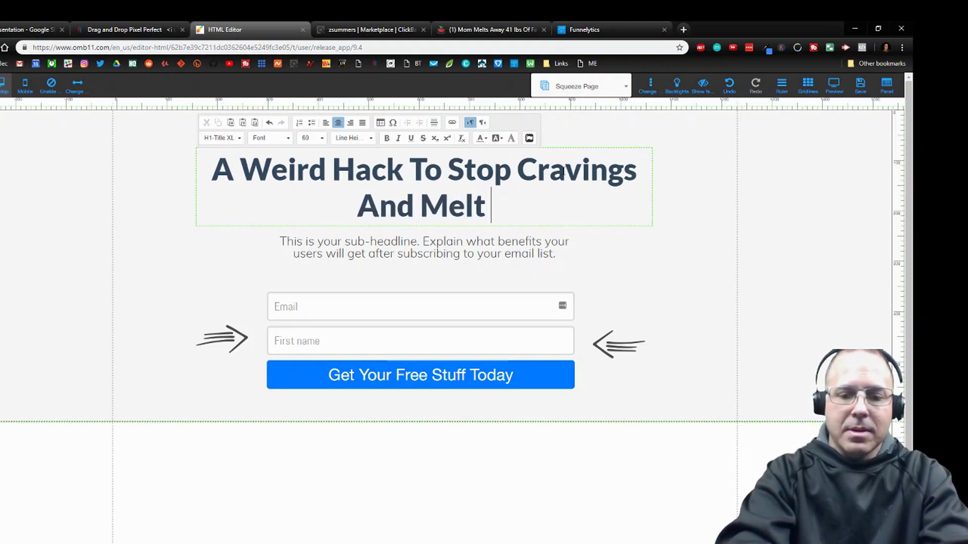
type(" Away ")
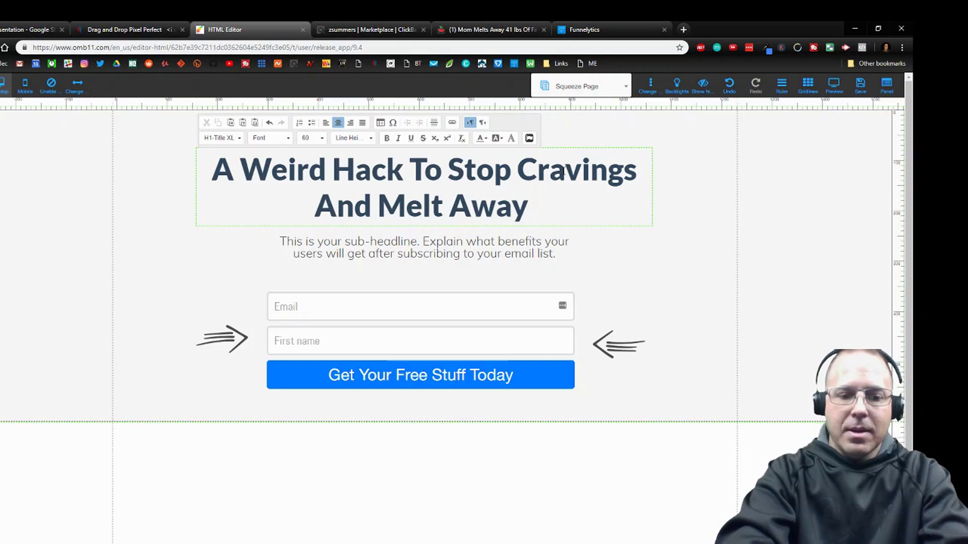
type("1")
key("BackSpace")
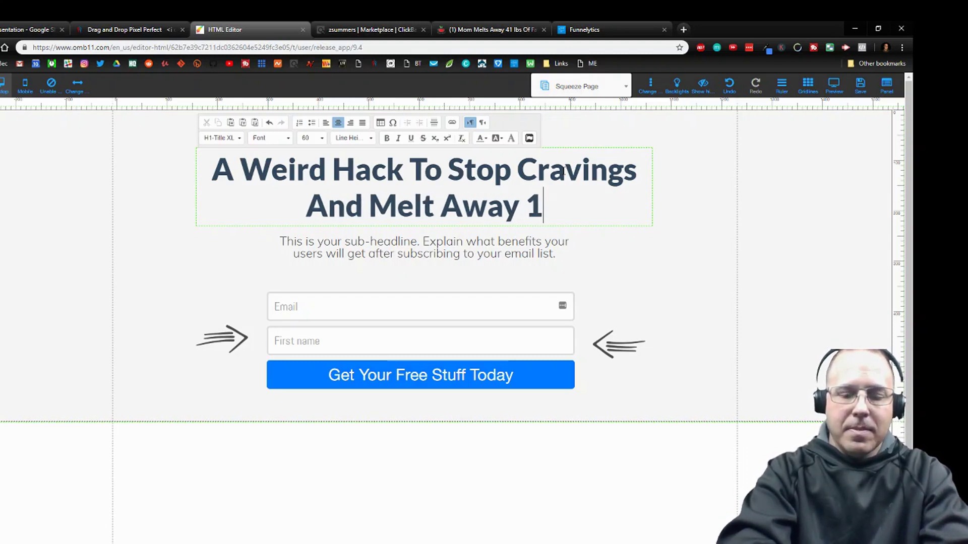
type("lb ")
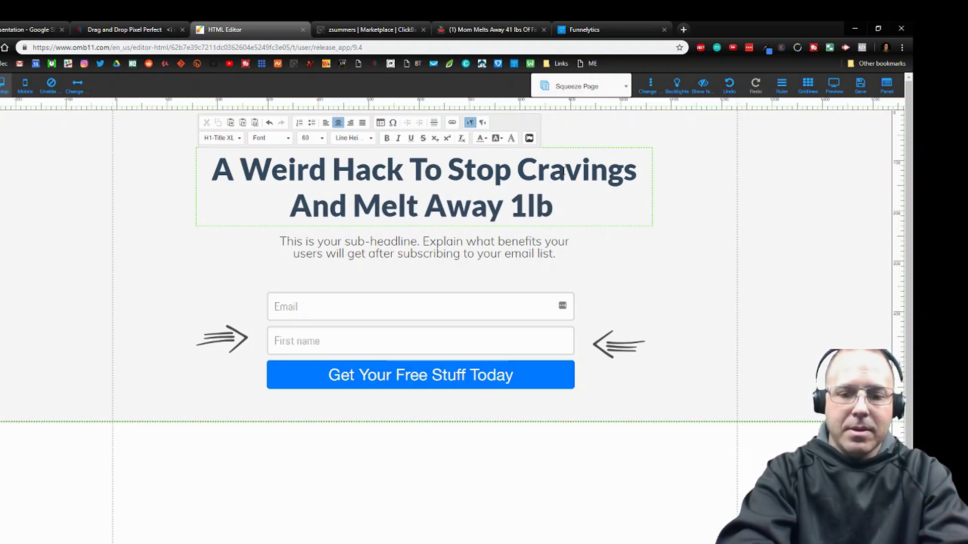
type("Of ")
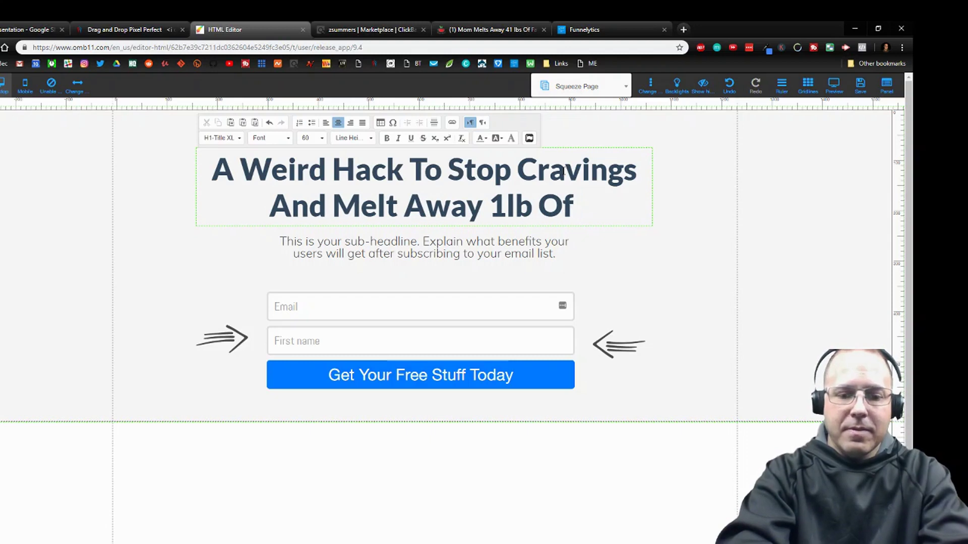
type("Fat")
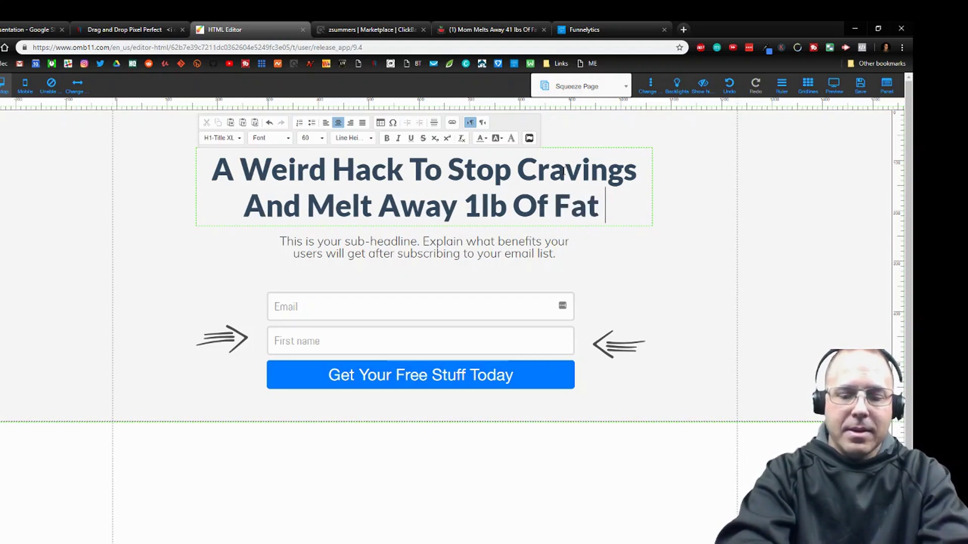
type(" Every")
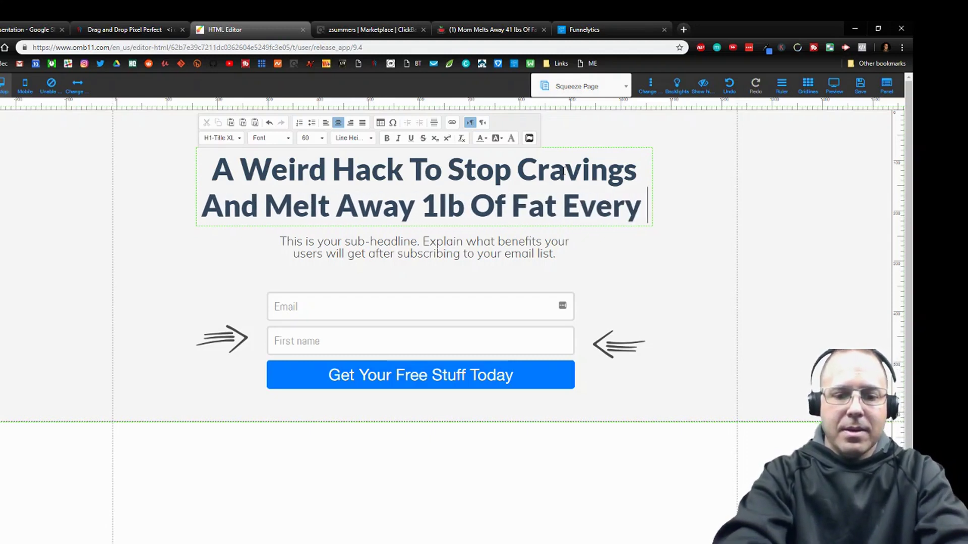
type(" 72")
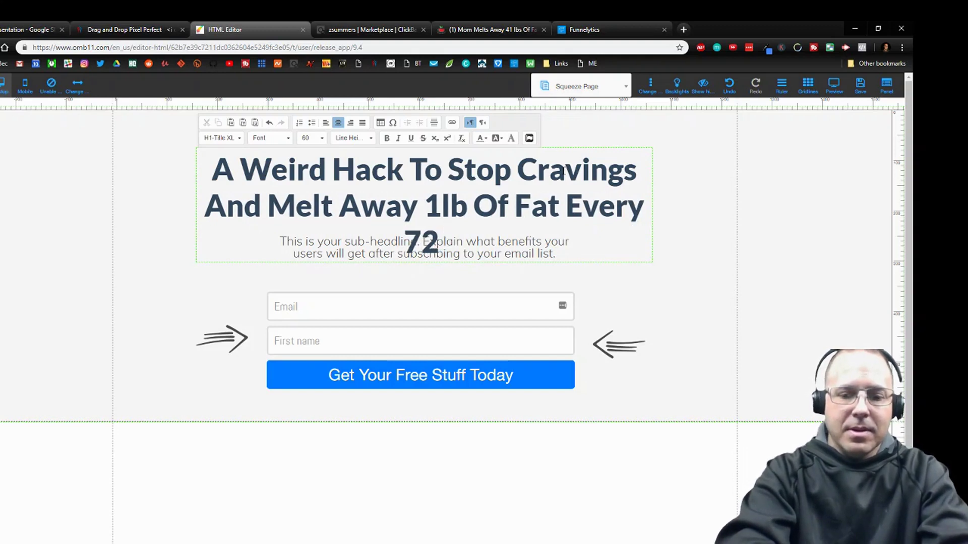
type(" Hours")
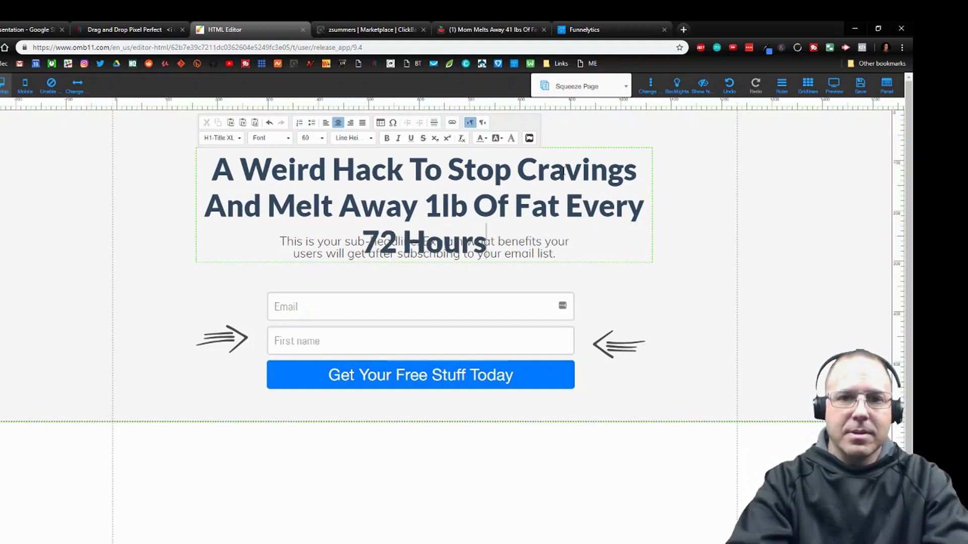
scroll(583, 195, "down", 1)
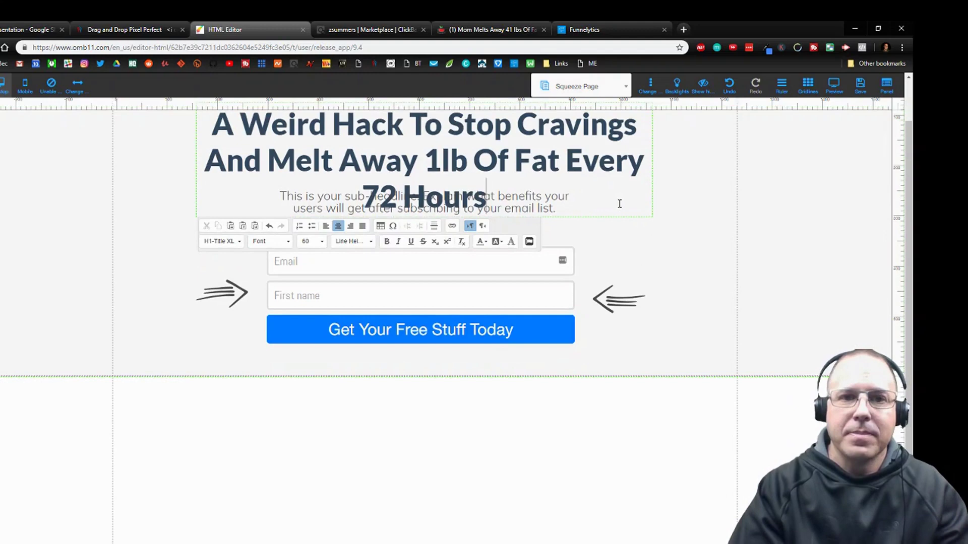
left_click(591, 348)
scroll(590, 348, "up", 1)
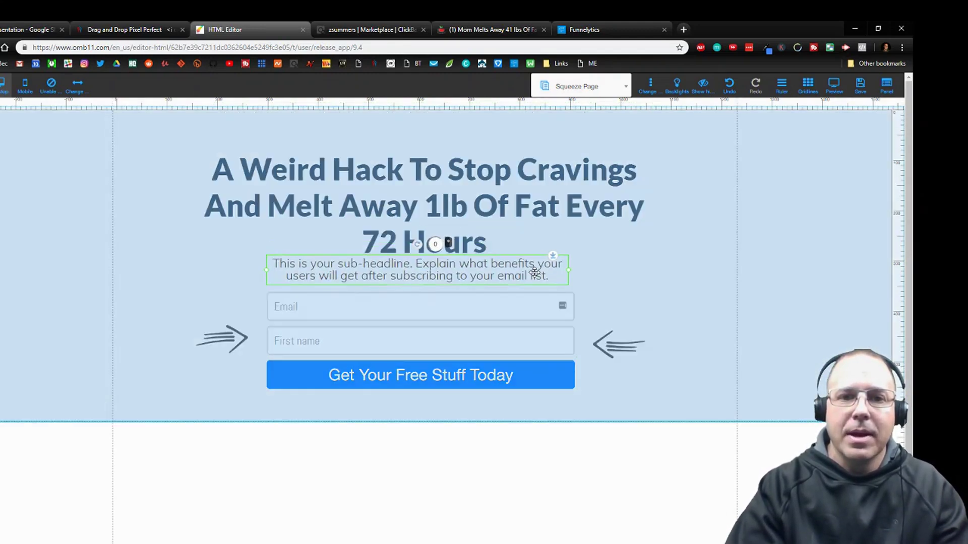
left_click_drag(542, 250, 631, 224)
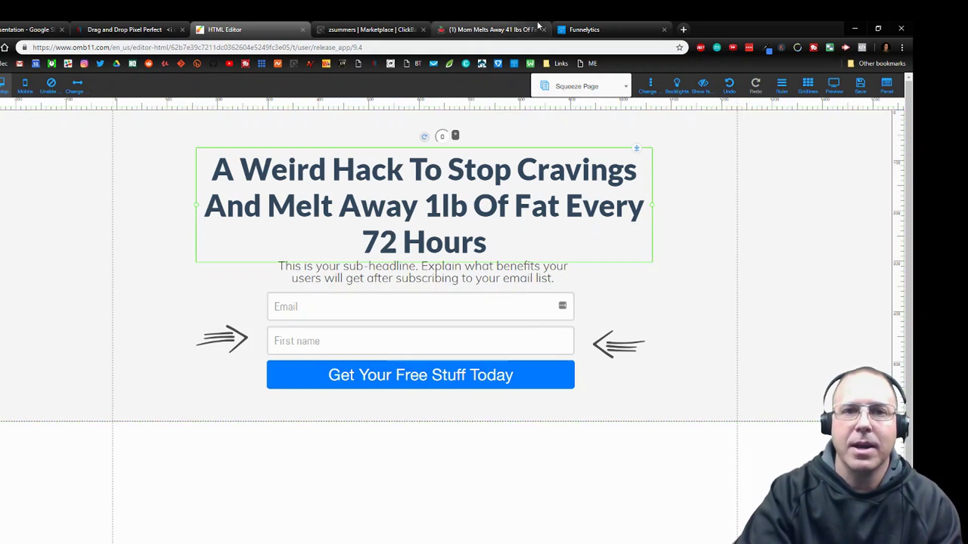
left_click(485, 30)
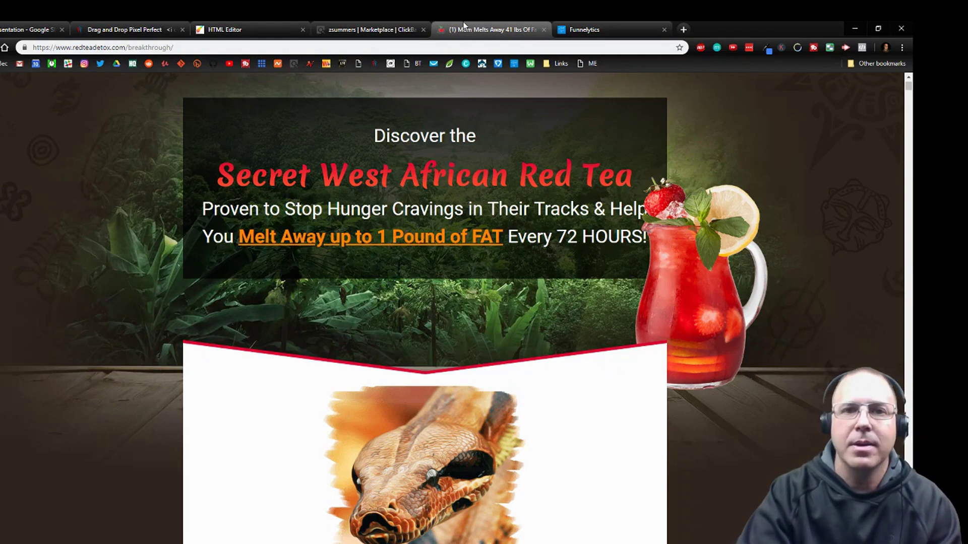
Drag the hack headline block up so it clears the sub-headline
left_click(246, 30)
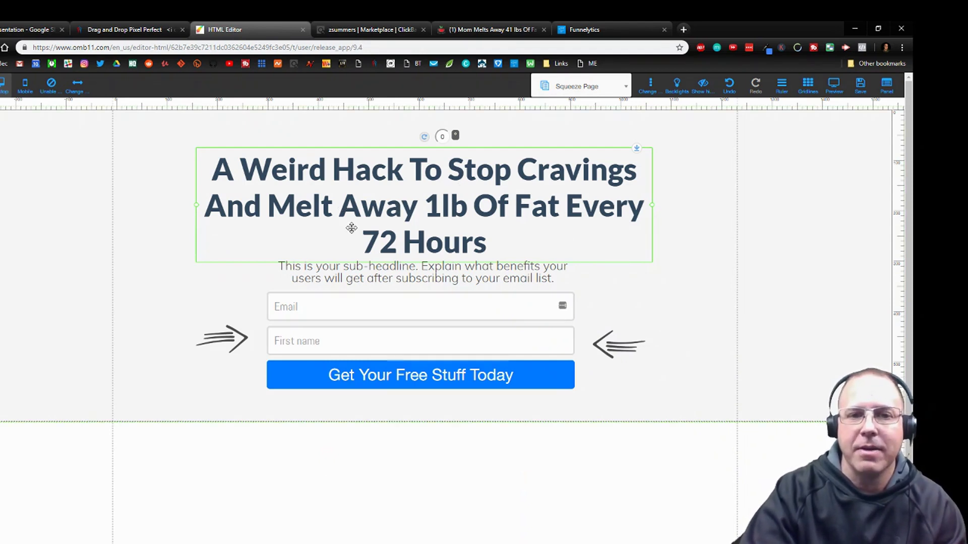
mouse_move(422, 272)
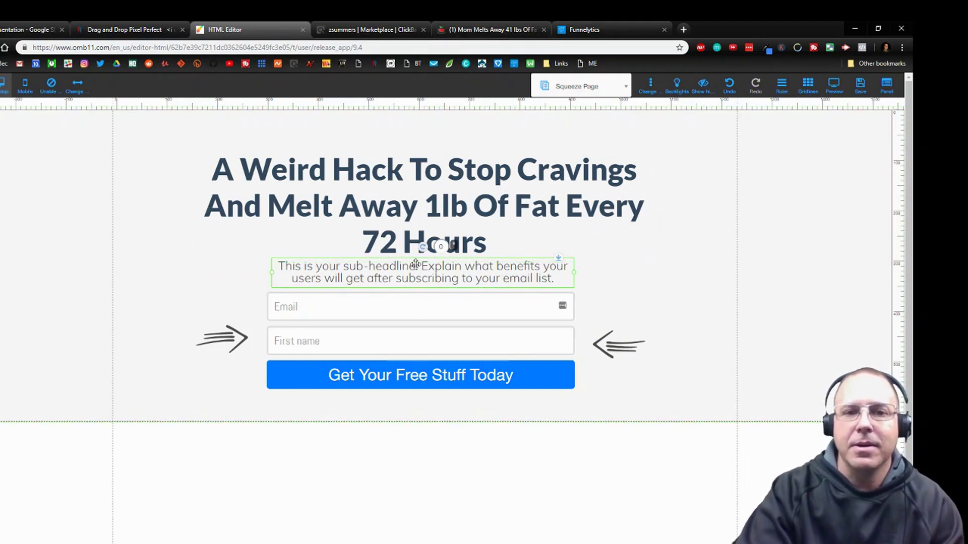
left_click_drag(438, 244, 536, 176)
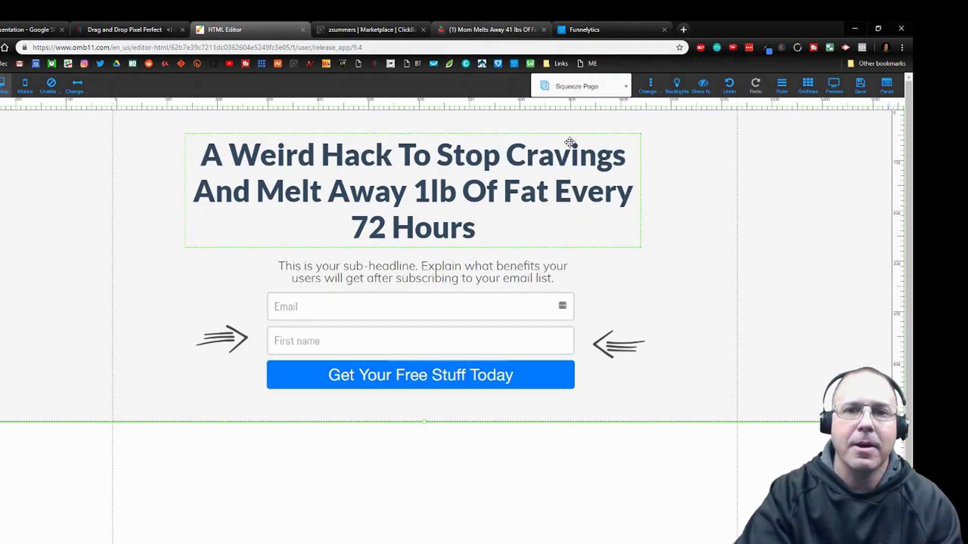
Compare the squeeze page headline with the sales page headline wording
left_click(507, 146)
triple_click(537, 161)
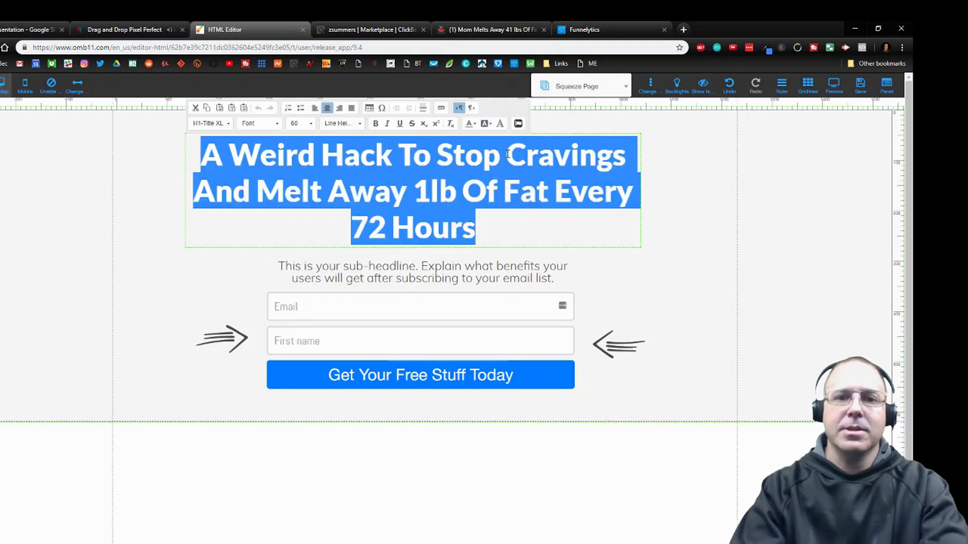
left_click(503, 156)
left_click(447, 31)
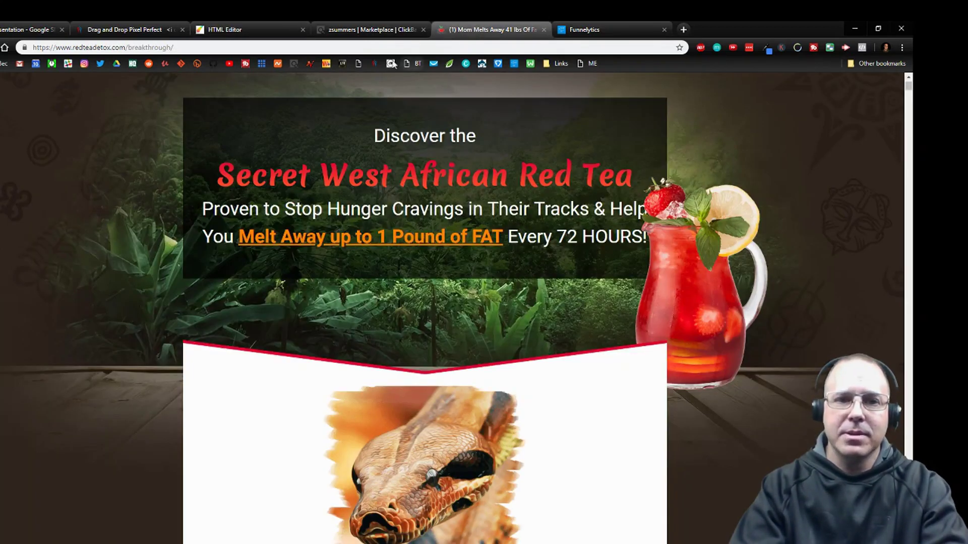
left_click(281, 28)
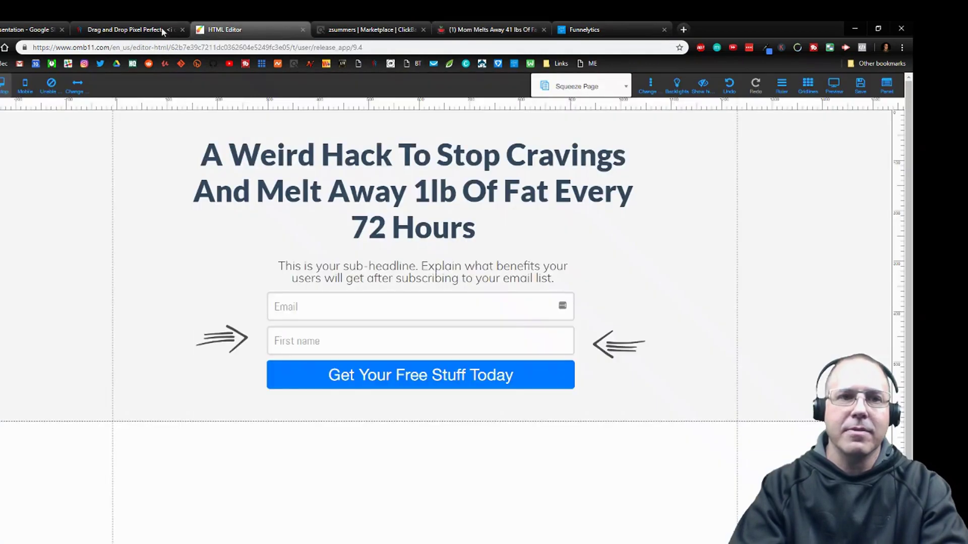
Add 'Hunger' before 'Cravings' in the headline, fixing the 'Unger' typo
left_click(509, 152)
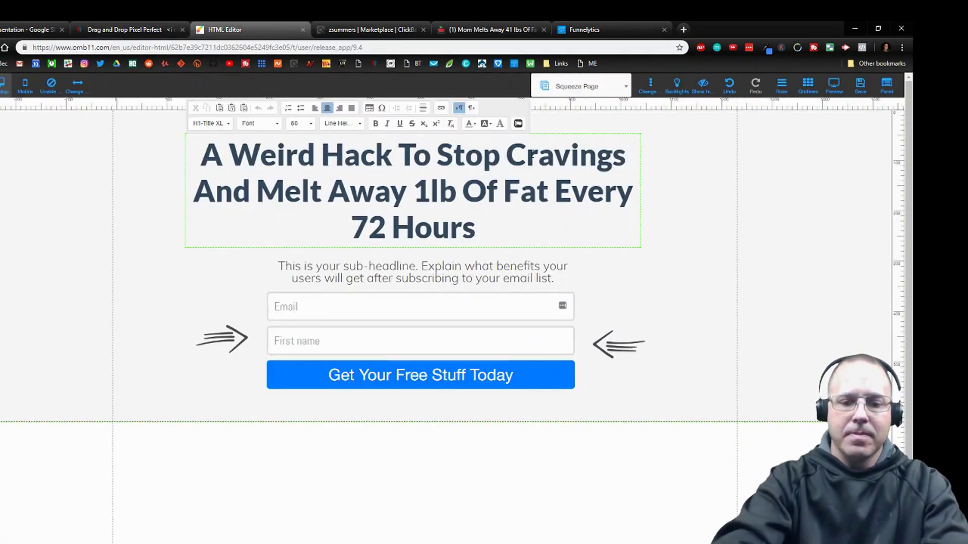
type("Unger")
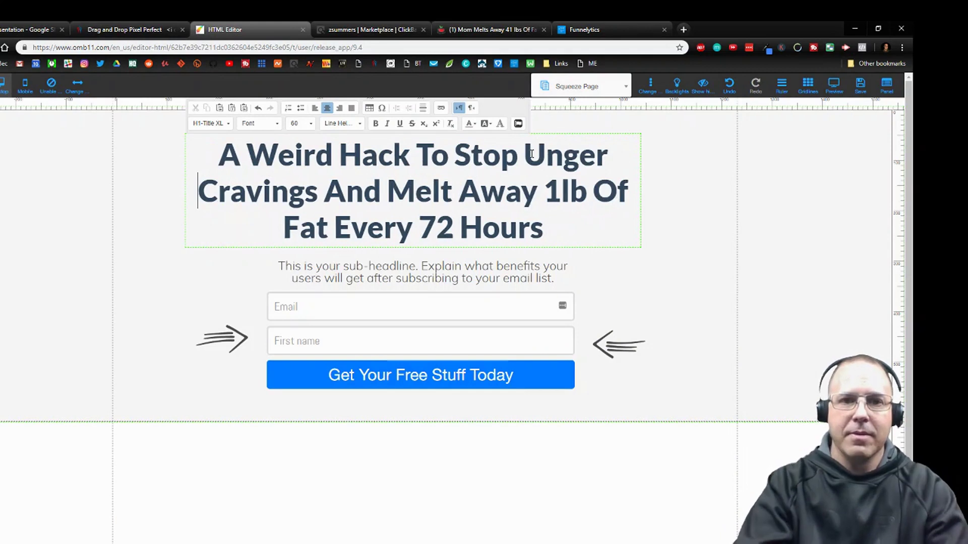
left_click(546, 155)
key("BackSpace")
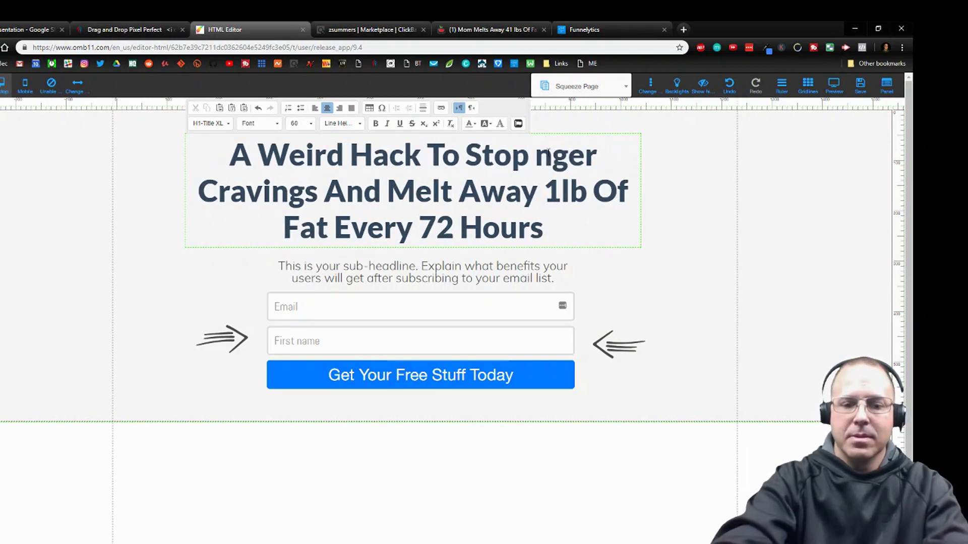
type("Hu")
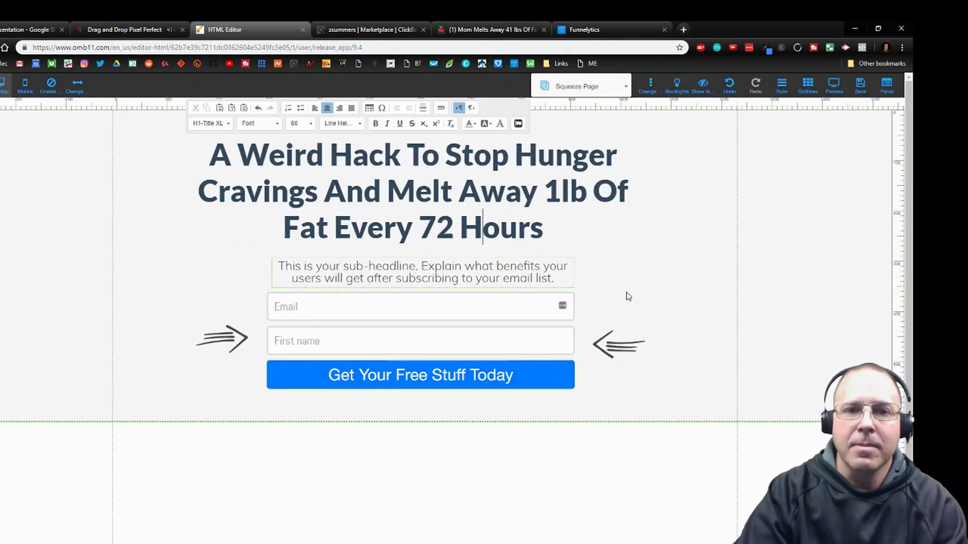
left_click(399, 258)
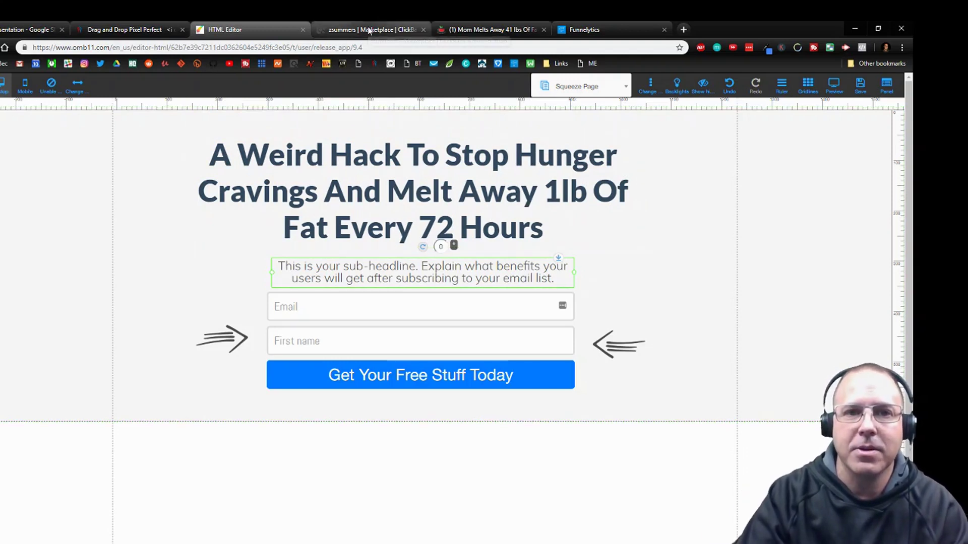
left_click(362, 30)
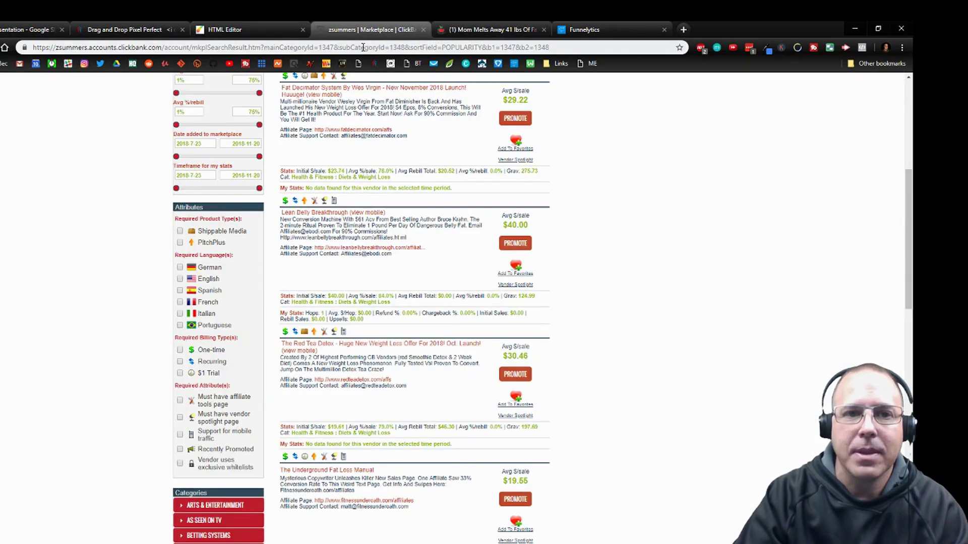
Highlight 'No more diet failures. No more guilt or remorse' in the Red Tea Detox story
left_click(492, 29)
scroll(459, 321, "down", 3)
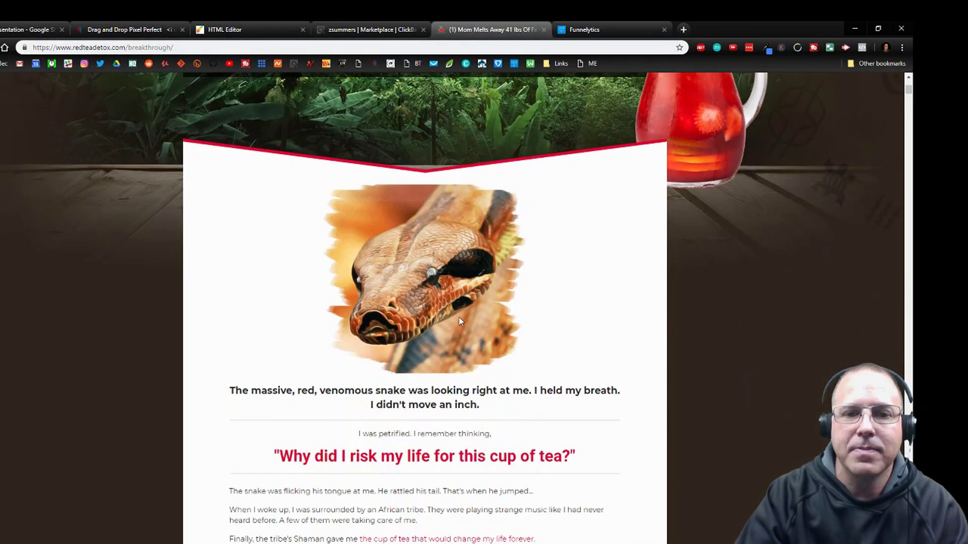
scroll(459, 322, "down", 3)
scroll(458, 317, "down", 1)
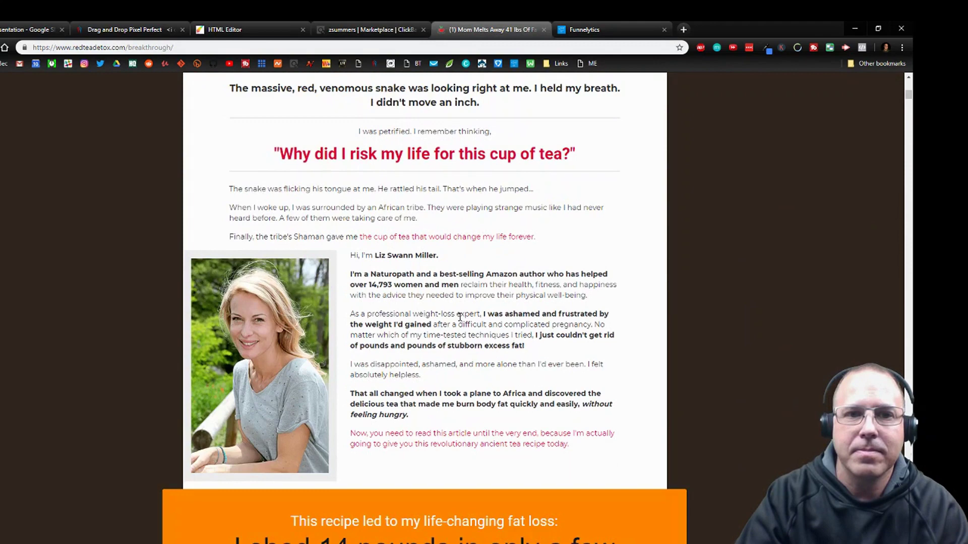
scroll(459, 319, "down", 1)
scroll(459, 322, "down", 2)
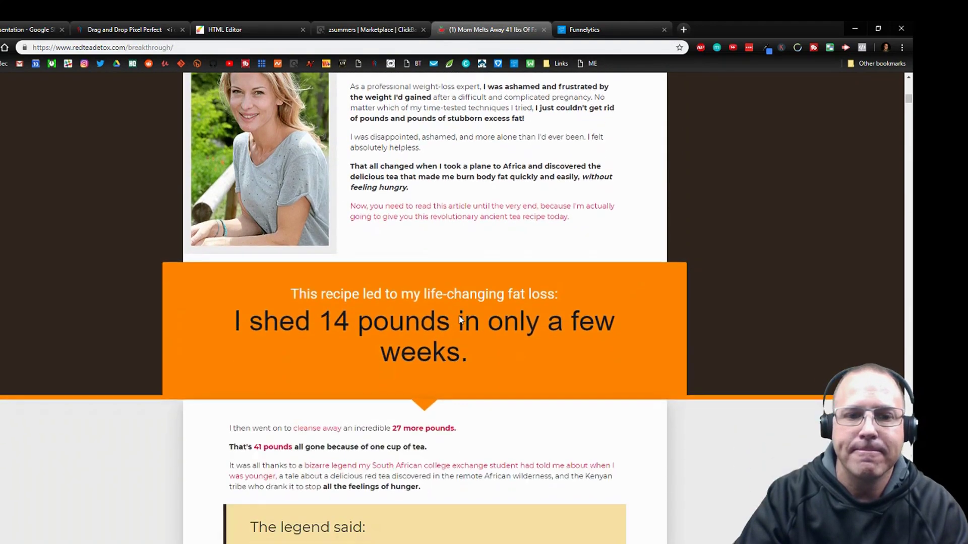
scroll(459, 322, "down", 1)
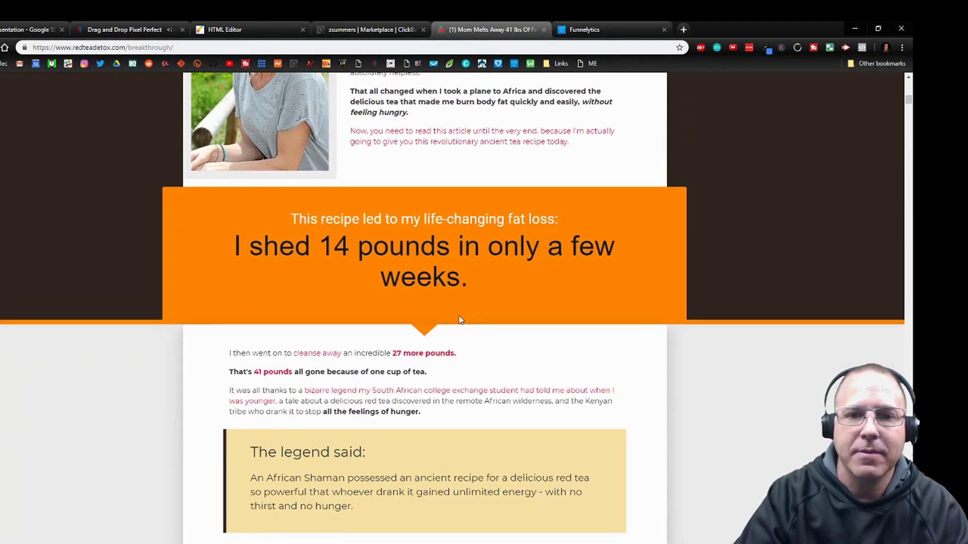
scroll(459, 320, "down", 1)
scroll(459, 321, "down", 1)
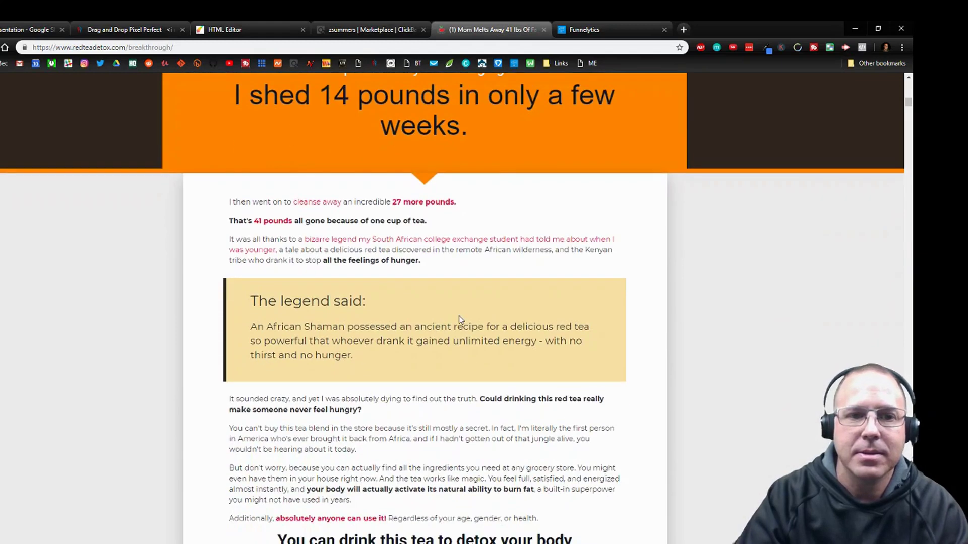
scroll(459, 321, "down", 1)
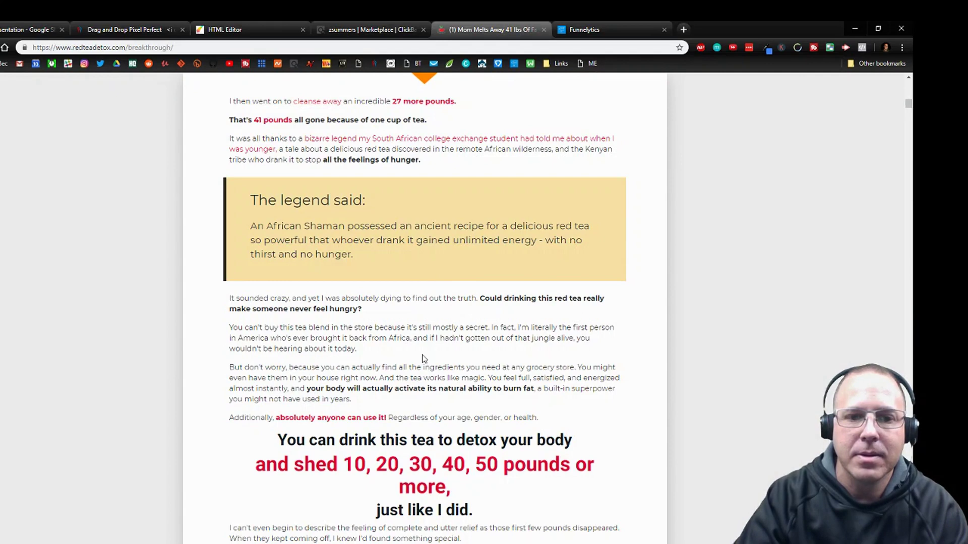
scroll(422, 359, "down", 2)
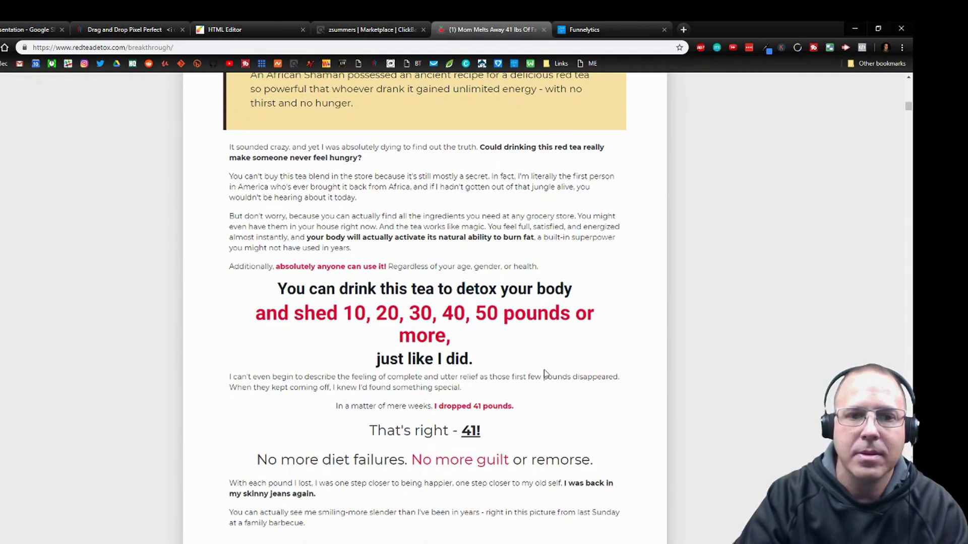
scroll(544, 374, "down", 2)
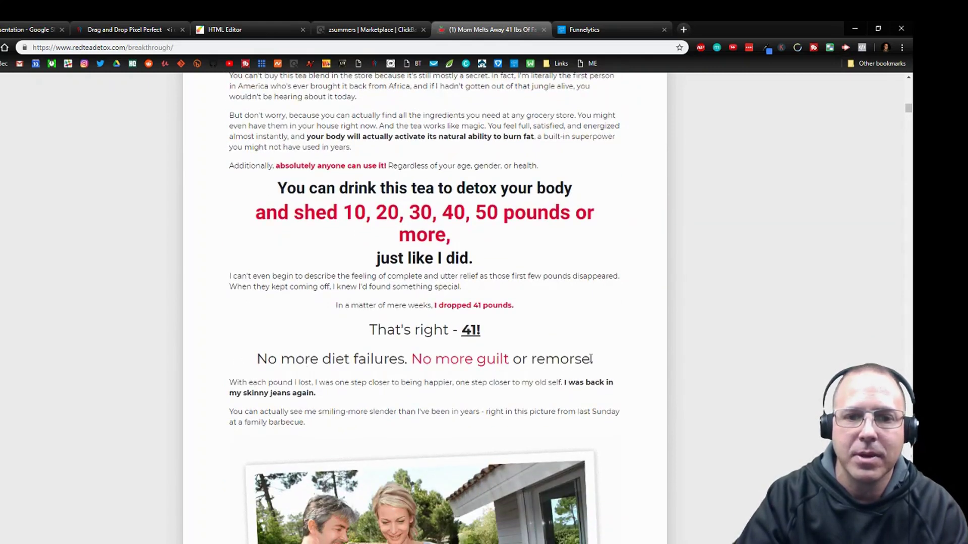
left_click_drag(587, 359, 268, 371)
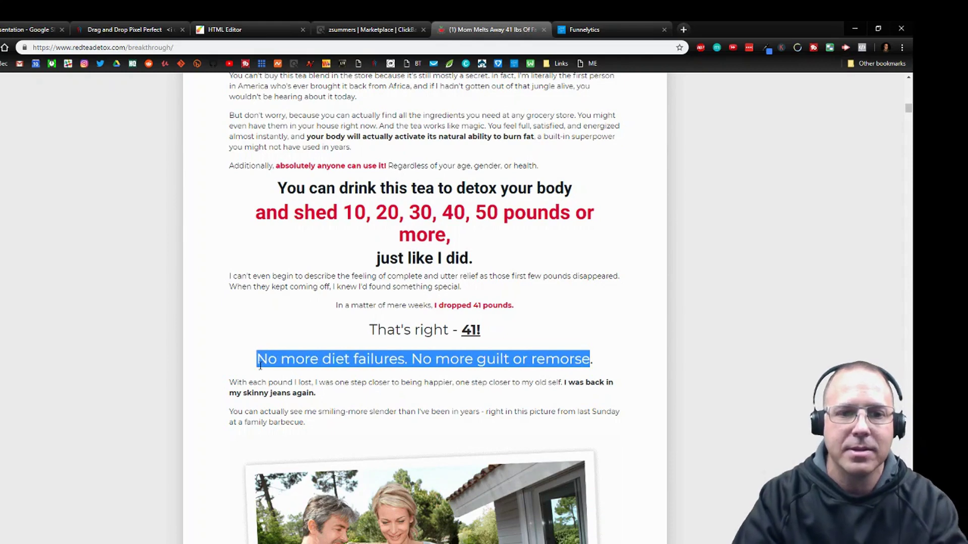
Paste the copied line over the placeholder sub-headline and add the closing period
left_click(234, 29)
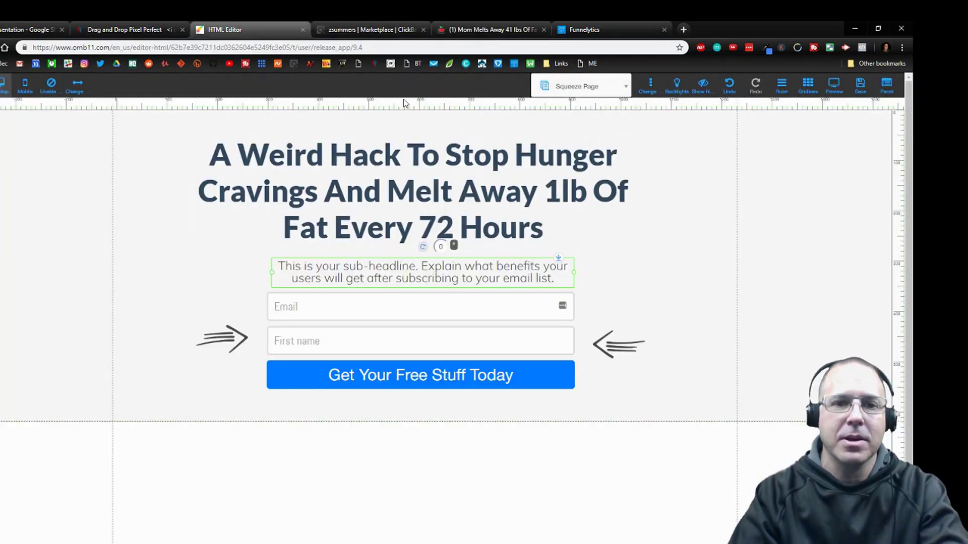
double_click(566, 276)
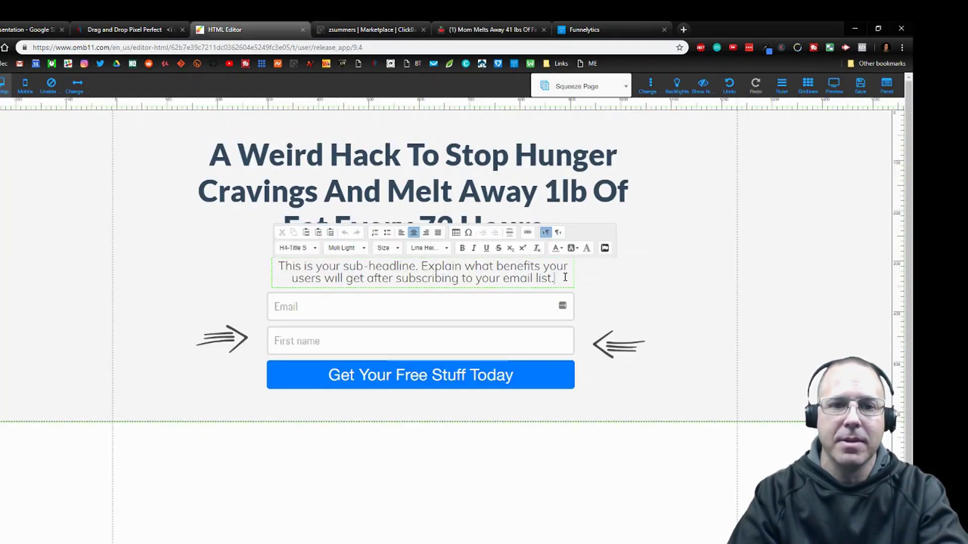
left_click_drag(565, 278, 277, 265)
type("No more diet failures.  No more guilt  or remorse")
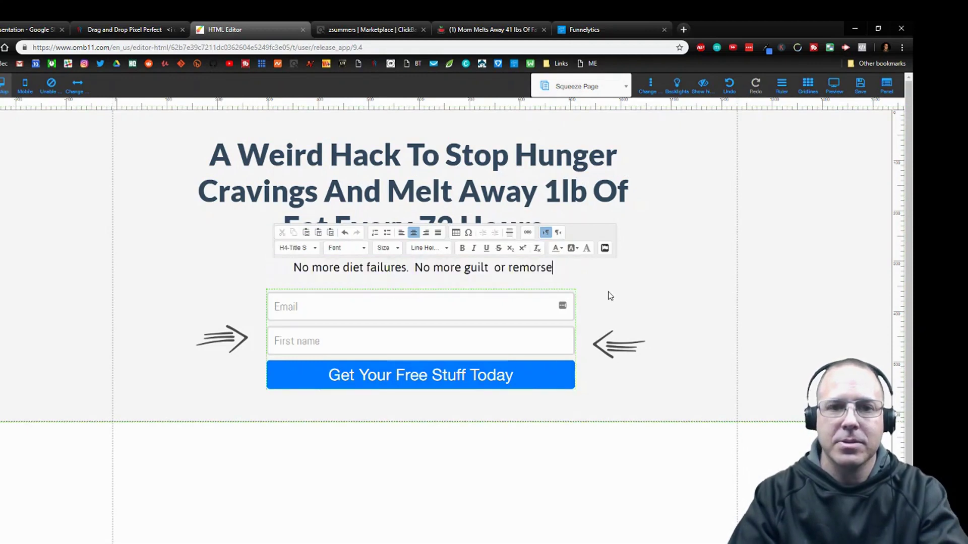
left_click(681, 240)
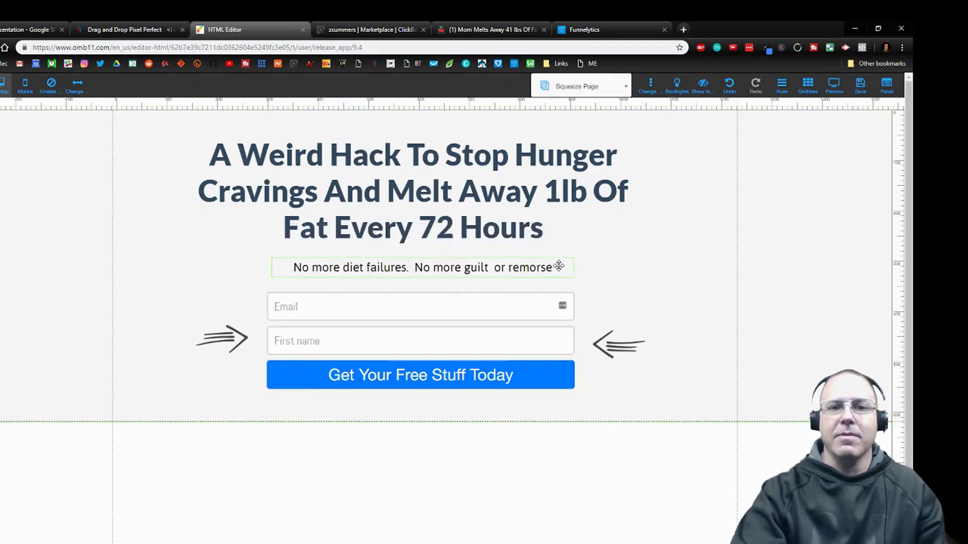
double_click(559, 266)
type(".")
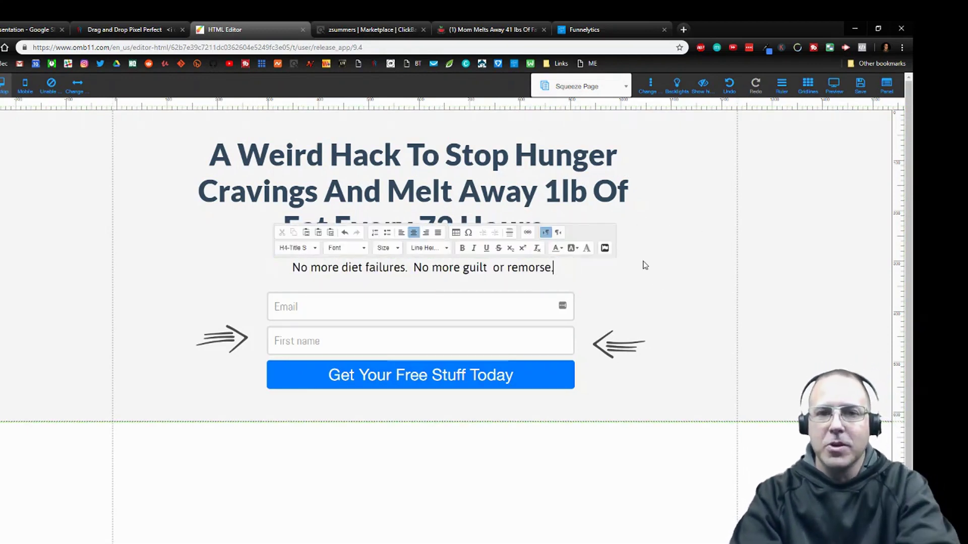
left_click(643, 264)
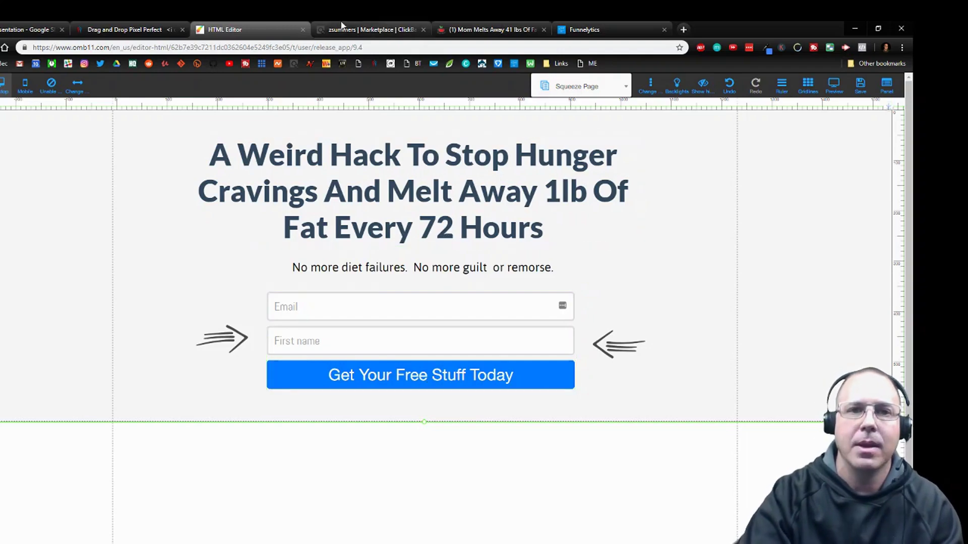
left_click(459, 29)
scroll(468, 348, "down", 2)
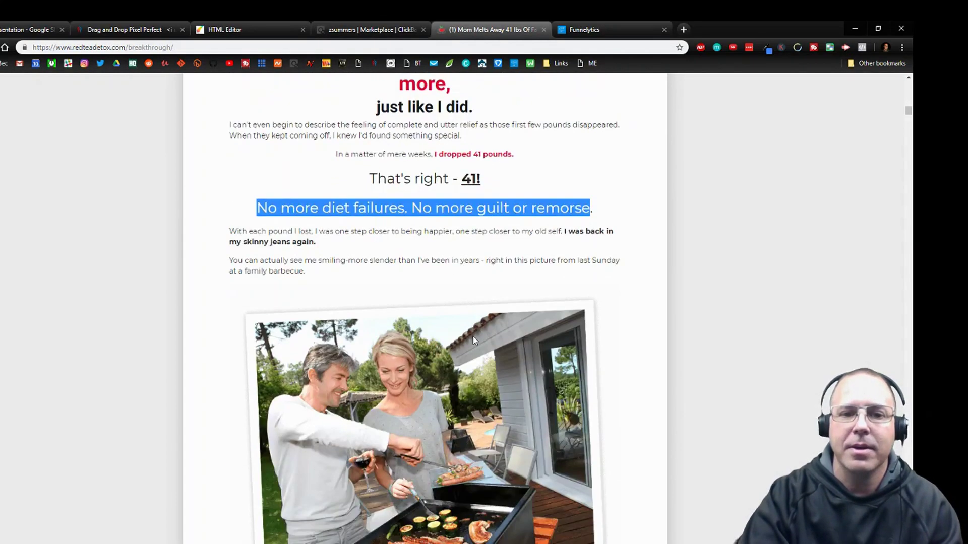
scroll(473, 335, "down", 5)
scroll(474, 332, "down", 3)
scroll(475, 333, "down", 7)
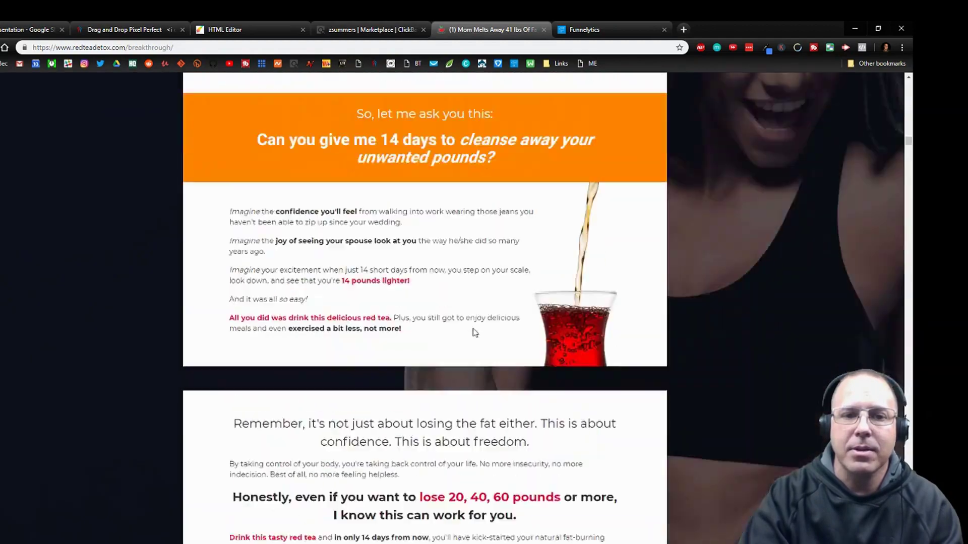
scroll(475, 333, "up", 3)
scroll(474, 333, "up", 1)
scroll(475, 332, "up", 2)
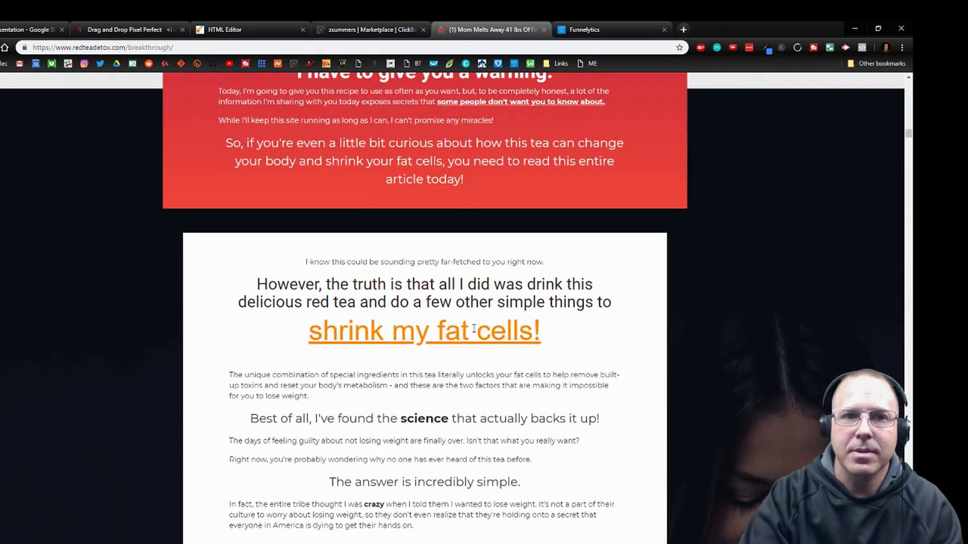
scroll(474, 328, "up", 4)
scroll(474, 328, "down", 2)
scroll(474, 329, "down", 5)
scroll(474, 328, "down", 5)
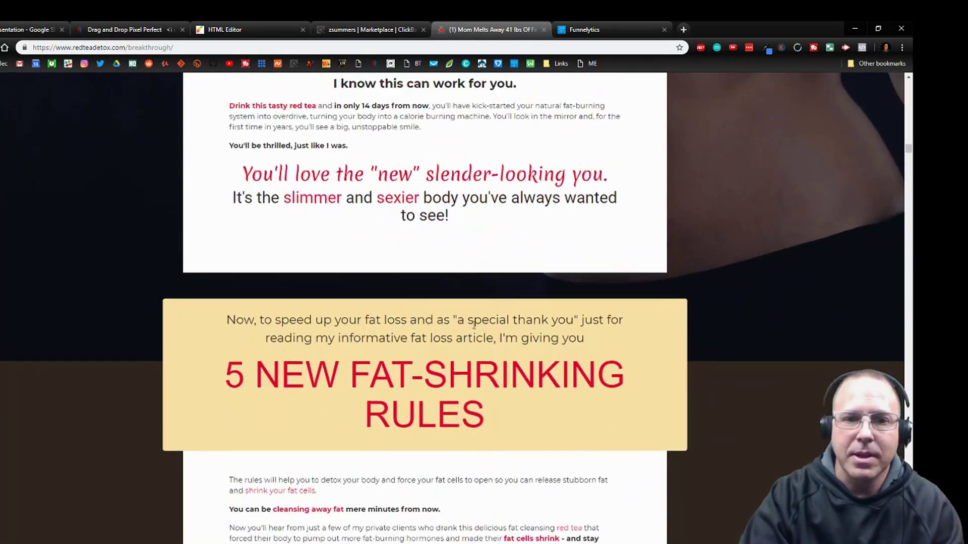
scroll(475, 329, "down", 2)
scroll(474, 328, "down", 3)
scroll(475, 328, "down", 5)
scroll(474, 328, "down", 6)
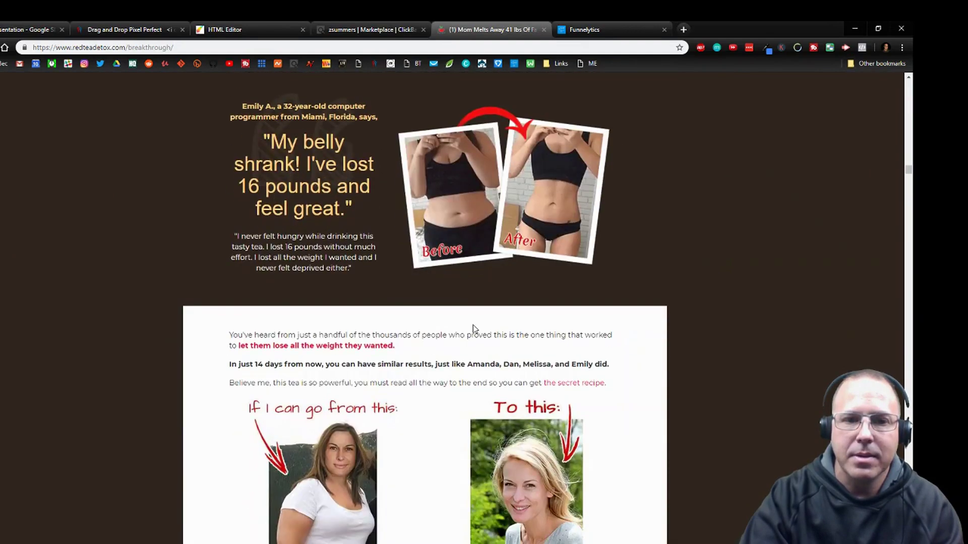
scroll(472, 328, "down", 6)
scroll(472, 327, "down", 1)
scroll(473, 327, "down", 3)
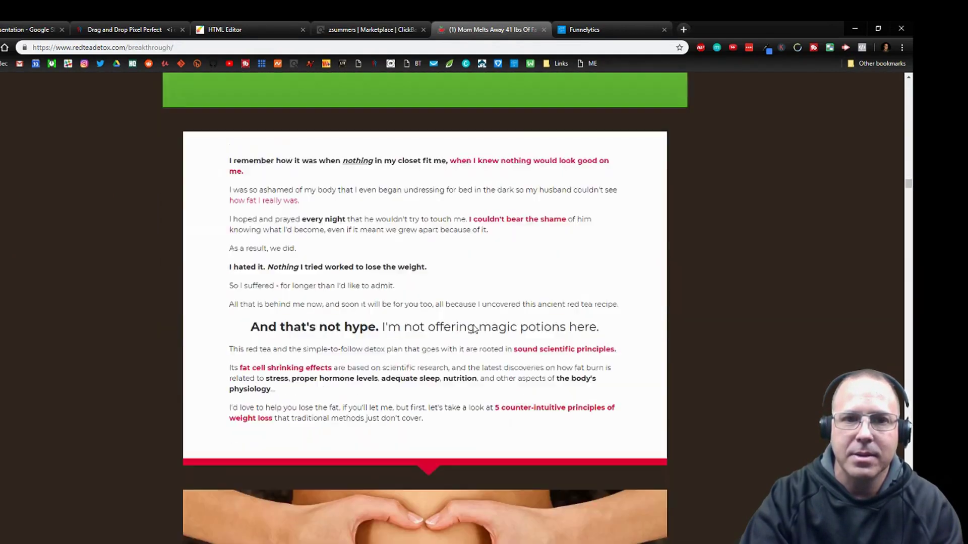
scroll(473, 328, "down", 7)
scroll(473, 327, "down", 1)
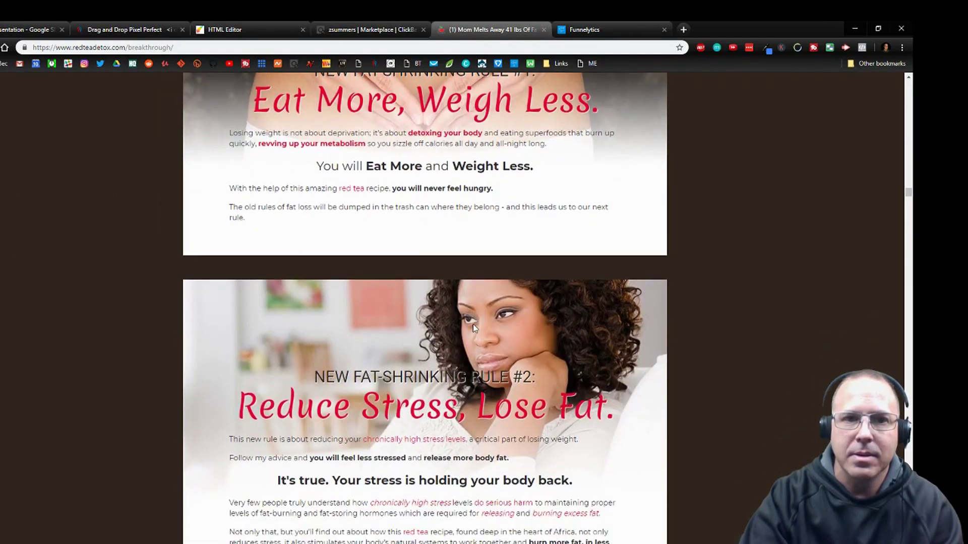
scroll(473, 327, "down", 2)
scroll(474, 328, "down", 1)
scroll(474, 327, "down", 1)
scroll(473, 324, "down", 6)
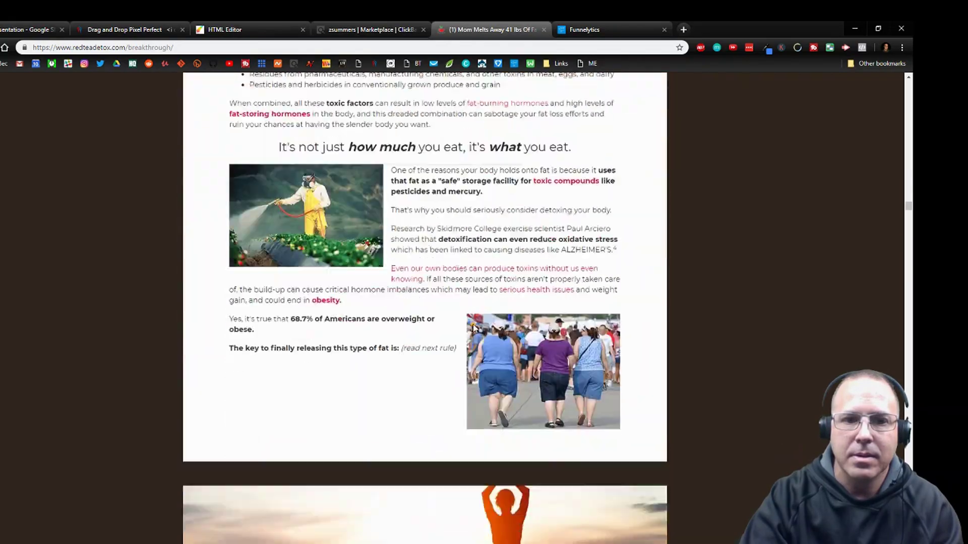
scroll(473, 323, "down", 4)
scroll(473, 324, "down", 6)
scroll(473, 324, "down", 7)
scroll(473, 328, "down", 2)
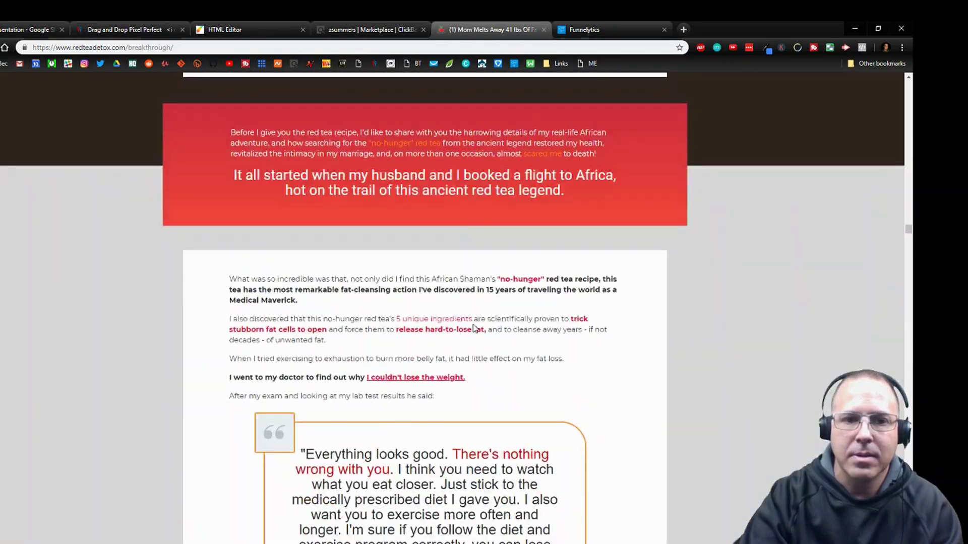
scroll(474, 327, "down", 7)
scroll(474, 328, "down", 6)
scroll(474, 327, "down", 4)
scroll(474, 328, "down", 5)
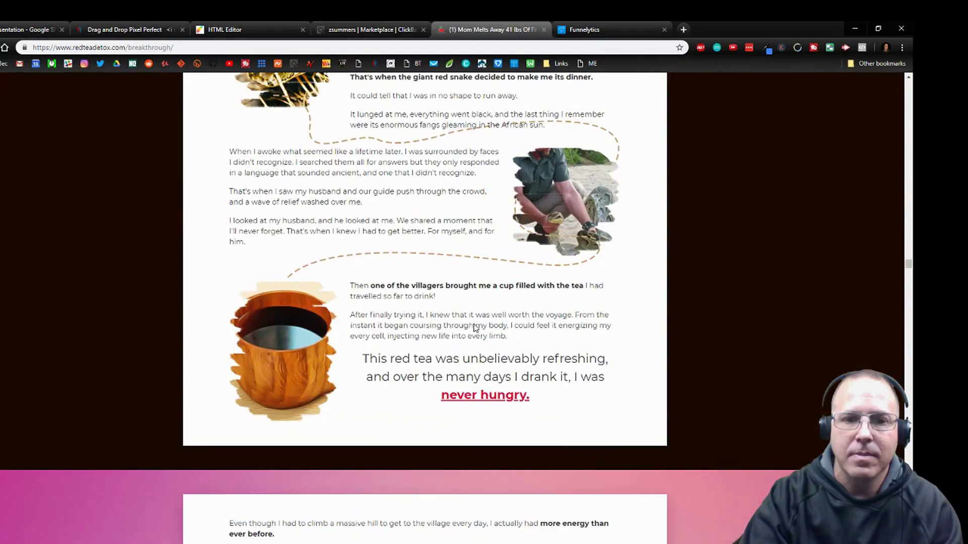
scroll(473, 328, "down", 5)
scroll(474, 328, "down", 5)
scroll(474, 327, "down", 5)
scroll(475, 327, "down", 5)
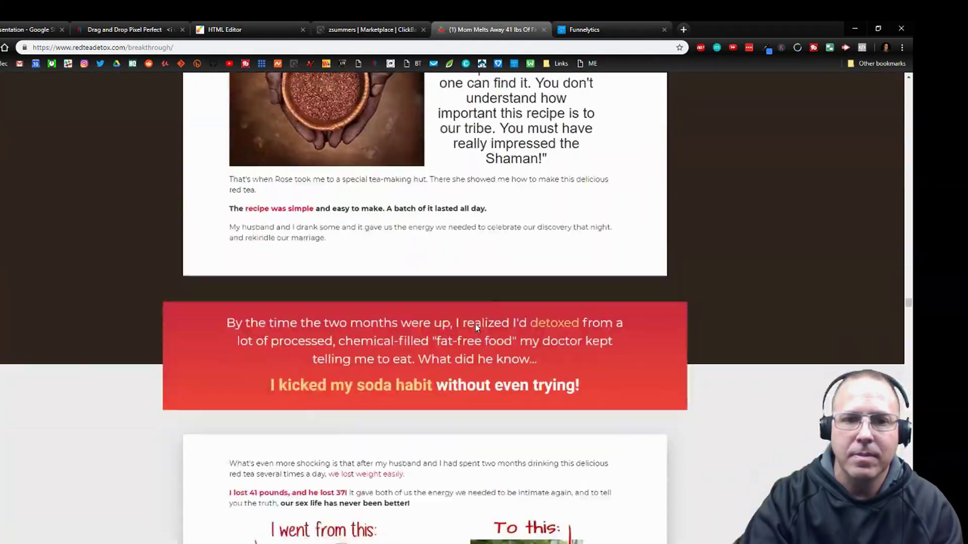
scroll(476, 325, "down", 5)
scroll(633, 277, "down", 5)
scroll(636, 286, "down", 5)
scroll(637, 286, "down", 5)
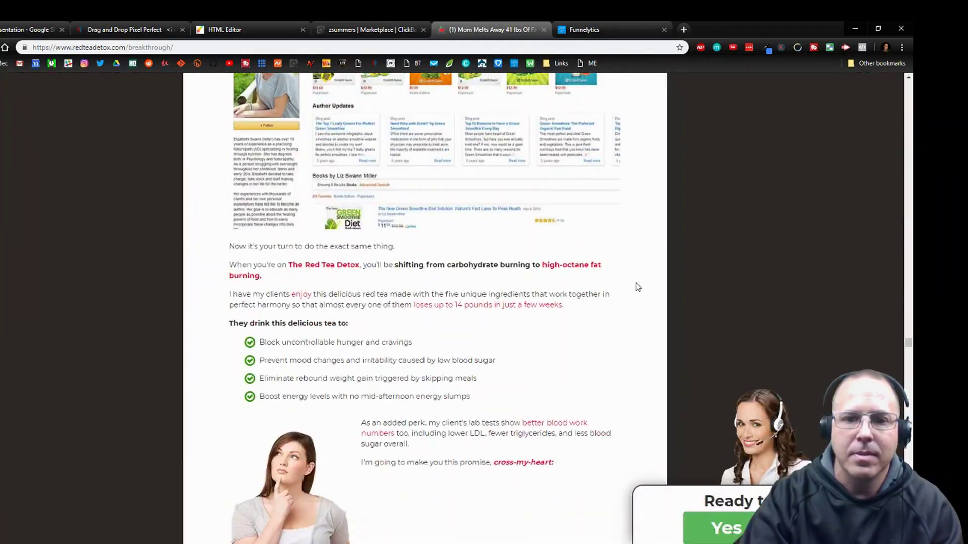
scroll(635, 285, "up", 8)
scroll(635, 285, "up", 5)
scroll(854, 300, "up", 5)
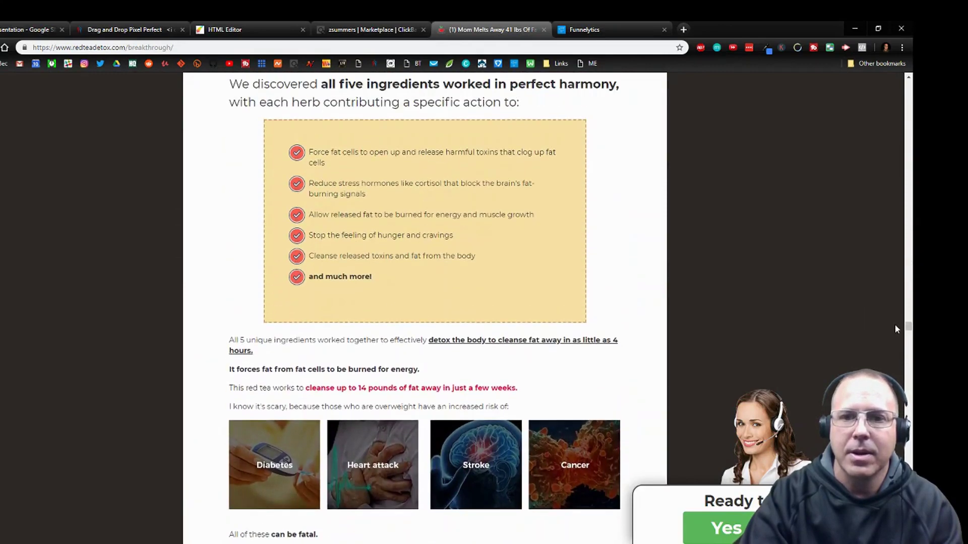
scroll(894, 324, "up", 2)
left_click(296, 30)
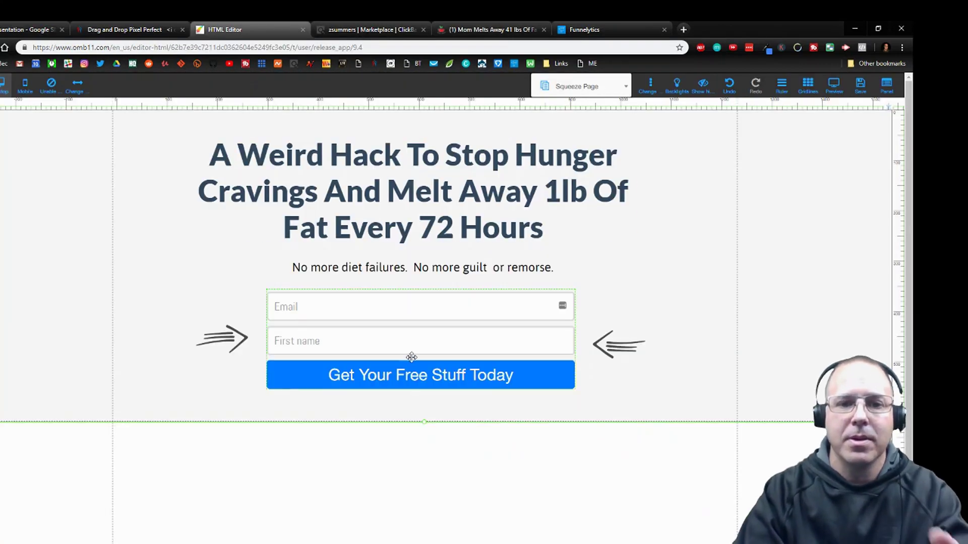
Open the opt-in form's Email Marketing options and dismiss the save warning
left_click(493, 374)
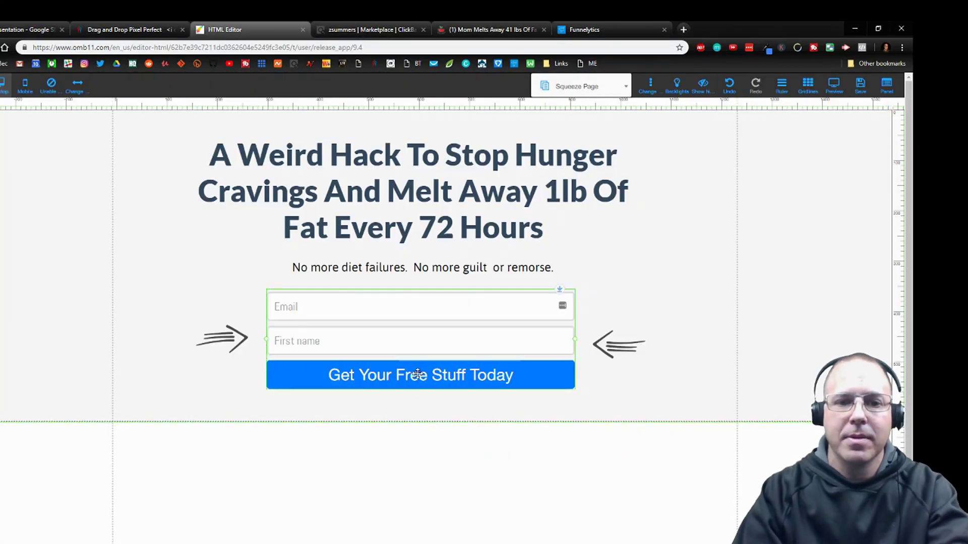
right_click(478, 375)
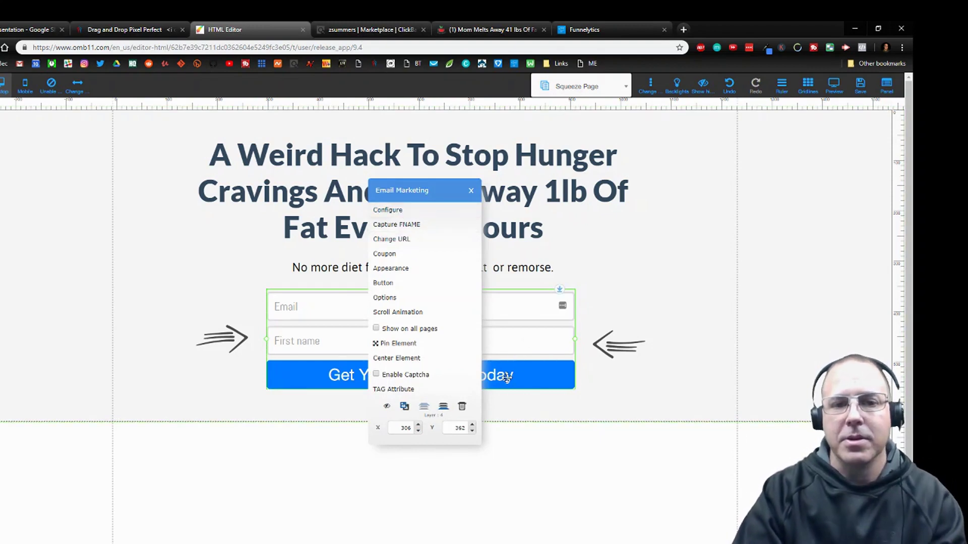
left_click(406, 216)
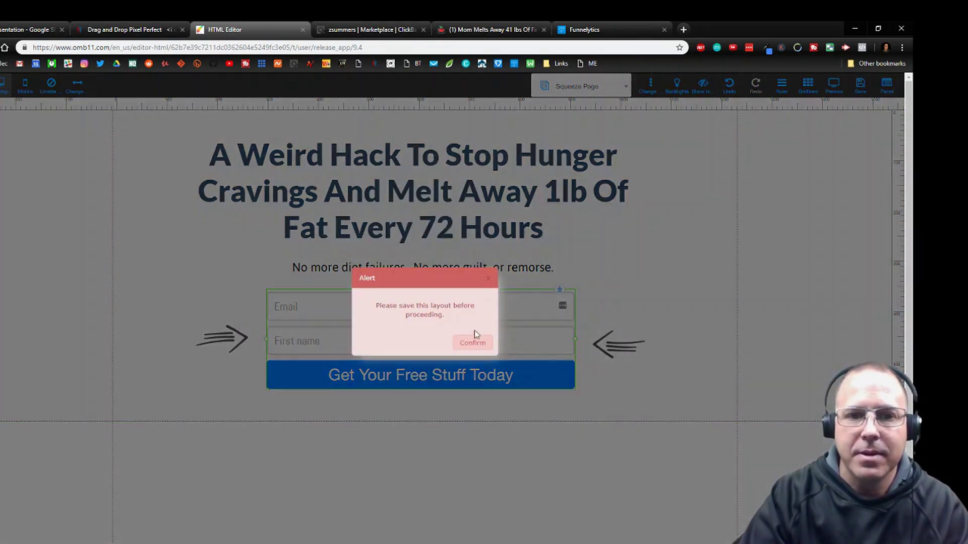
left_click(473, 338)
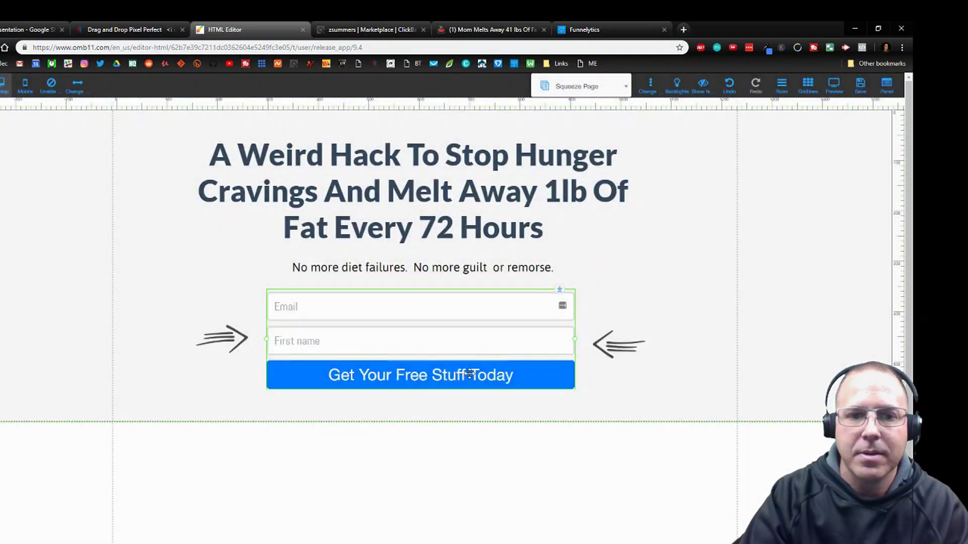
Reopen the form options, close the style panel, and open the button text settings
right_click(470, 373)
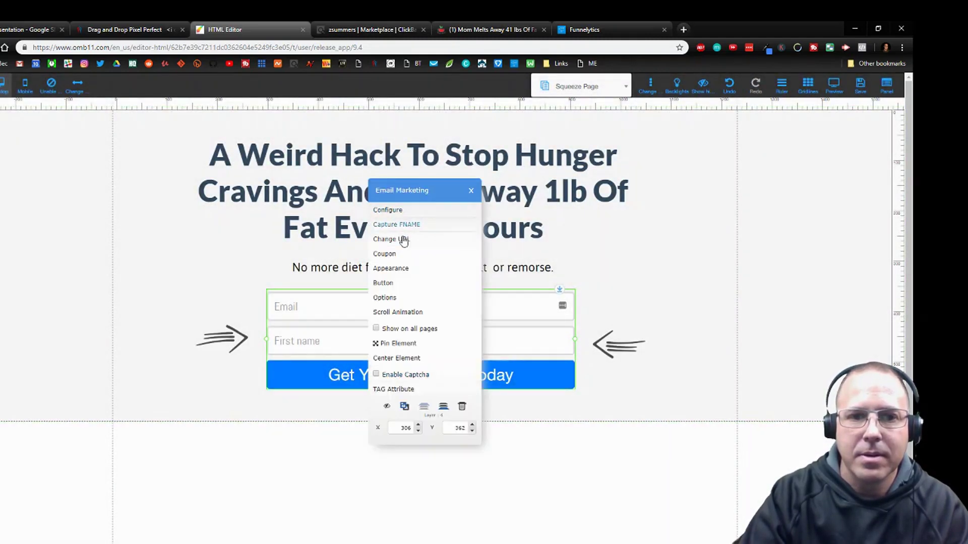
left_click(393, 269)
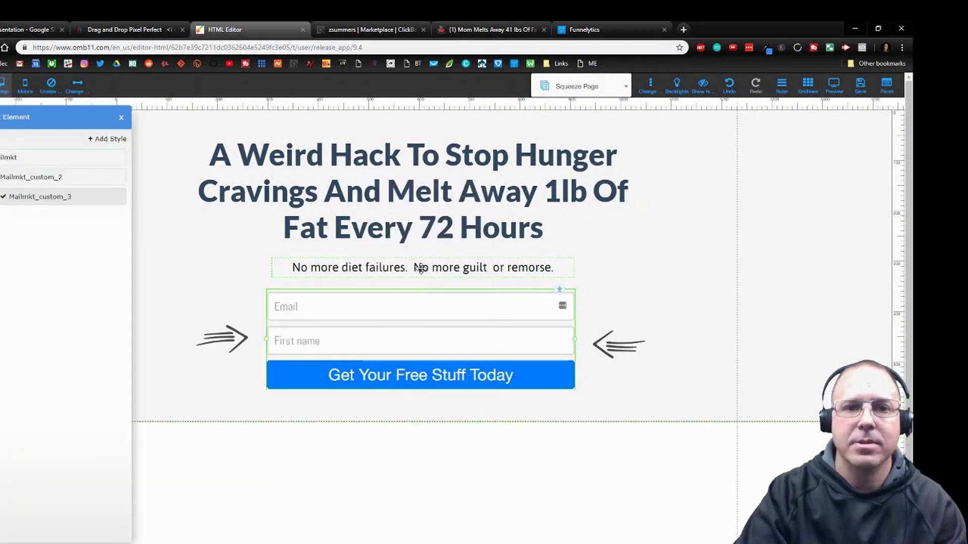
left_click(121, 121)
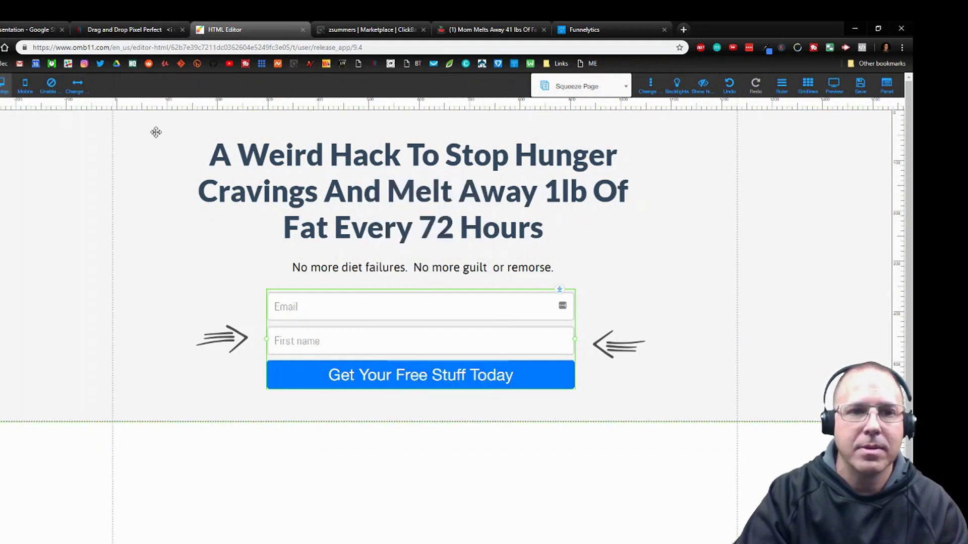
right_click(462, 376)
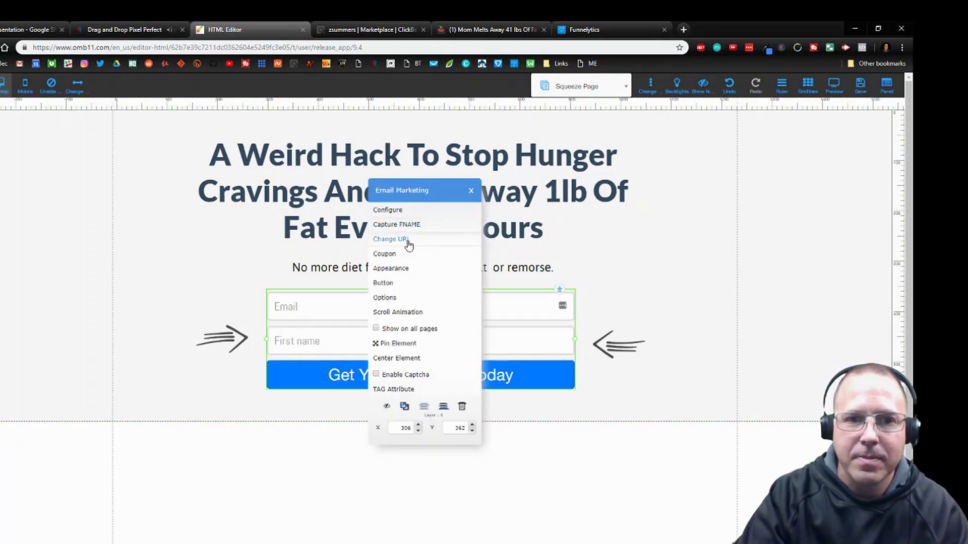
left_click(401, 285)
Replace the button text with 'YES! I WANT TO MELT AWAY FAT!' and confirm
left_click_drag(453, 203, 255, 198)
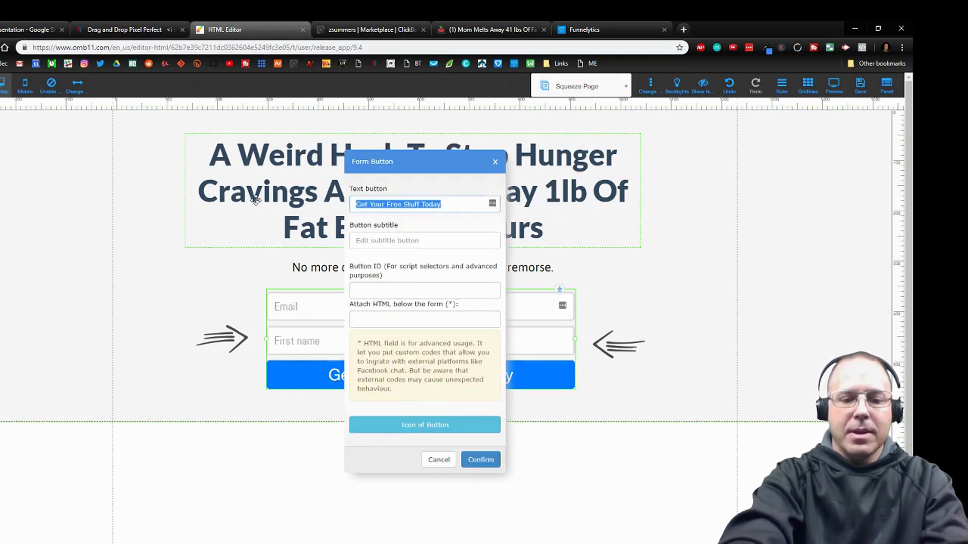
type("Yes!")
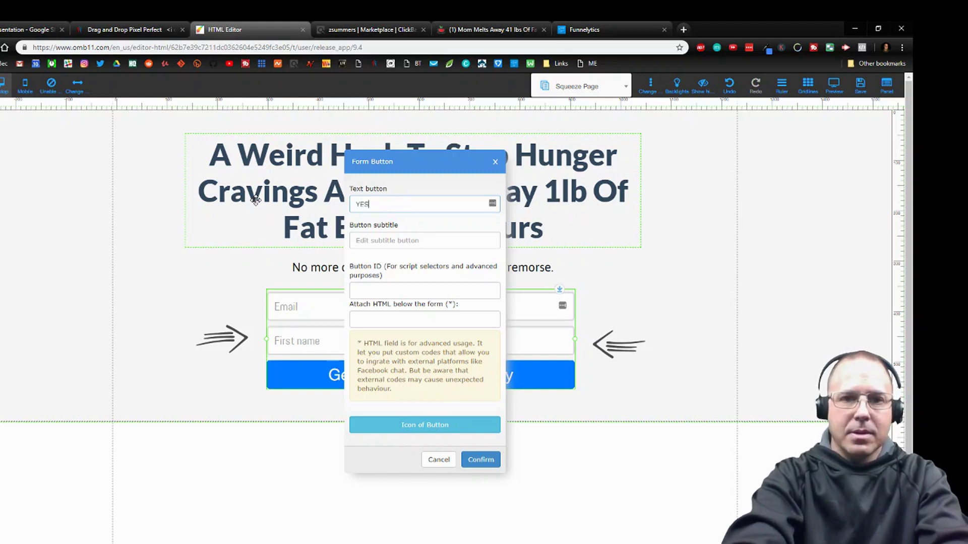
type("! I WANT TO MELT AWAY FAT")
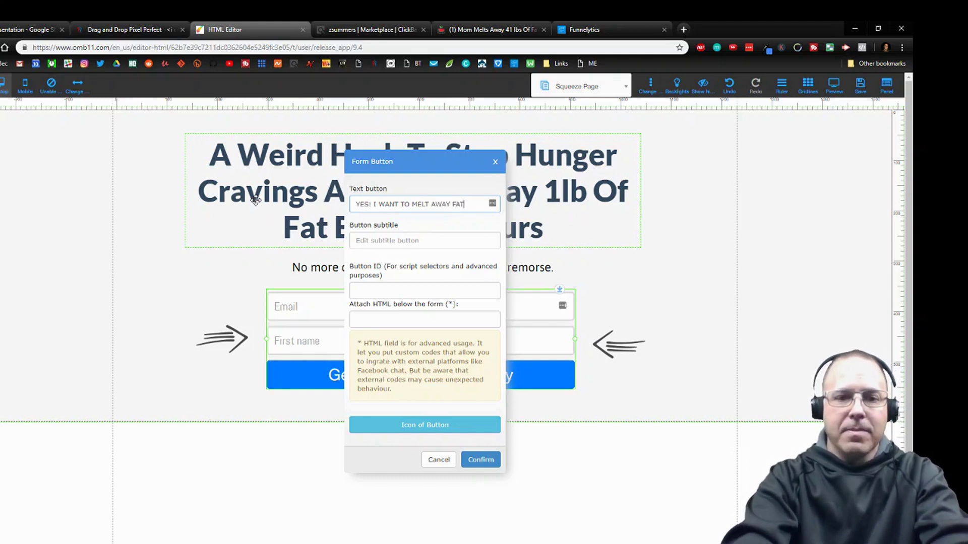
type("!")
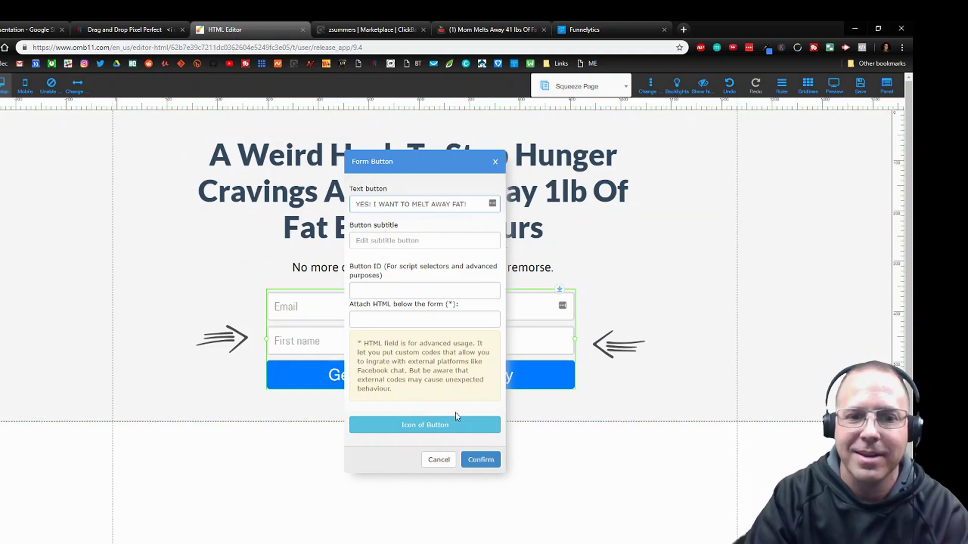
left_click(483, 461)
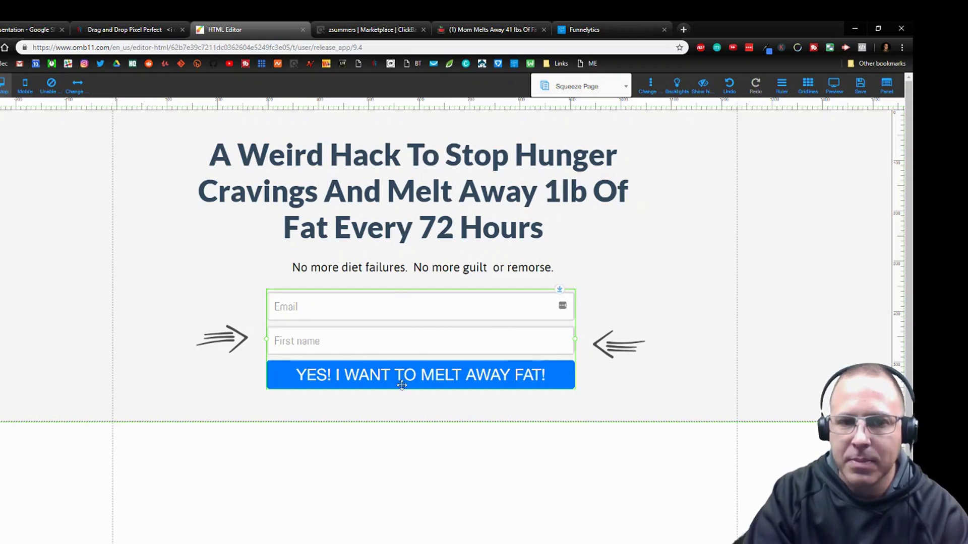
right_click(353, 310)
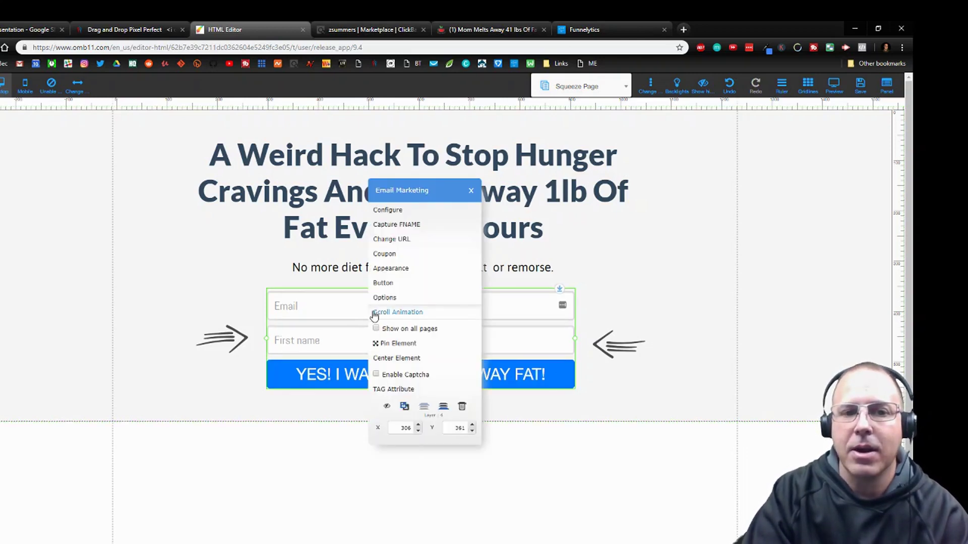
left_click(388, 211)
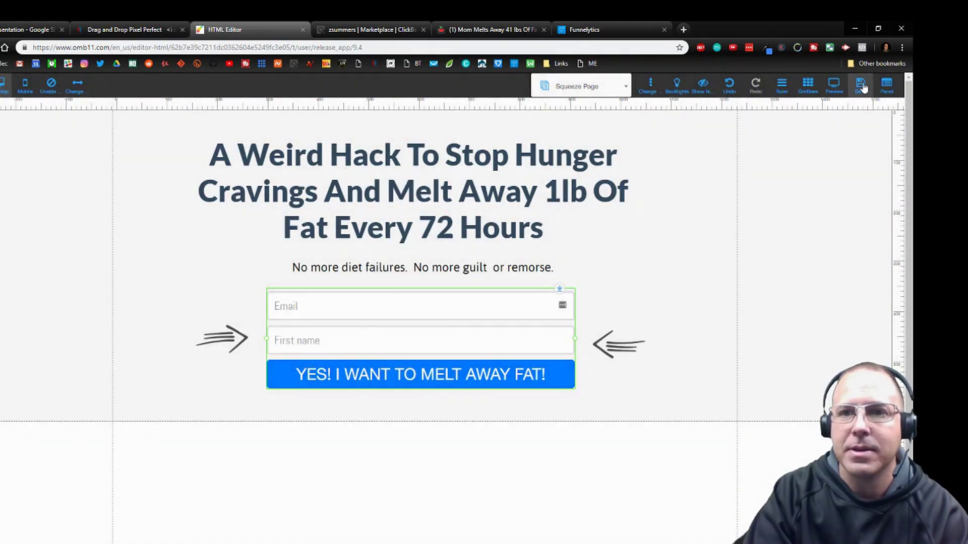
Register the site under the name REDDETOX and save all page layout changes
left_click(860, 85)
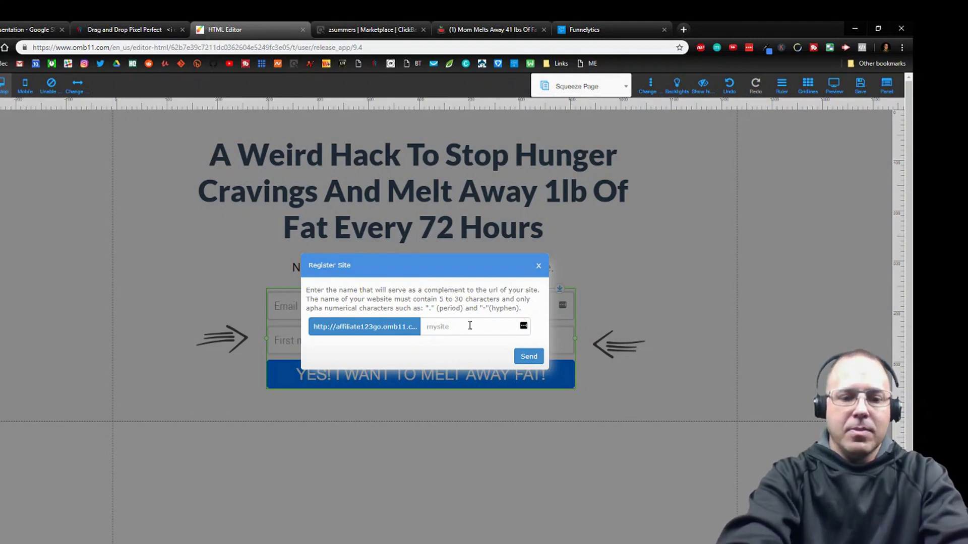
type("REDDETO")
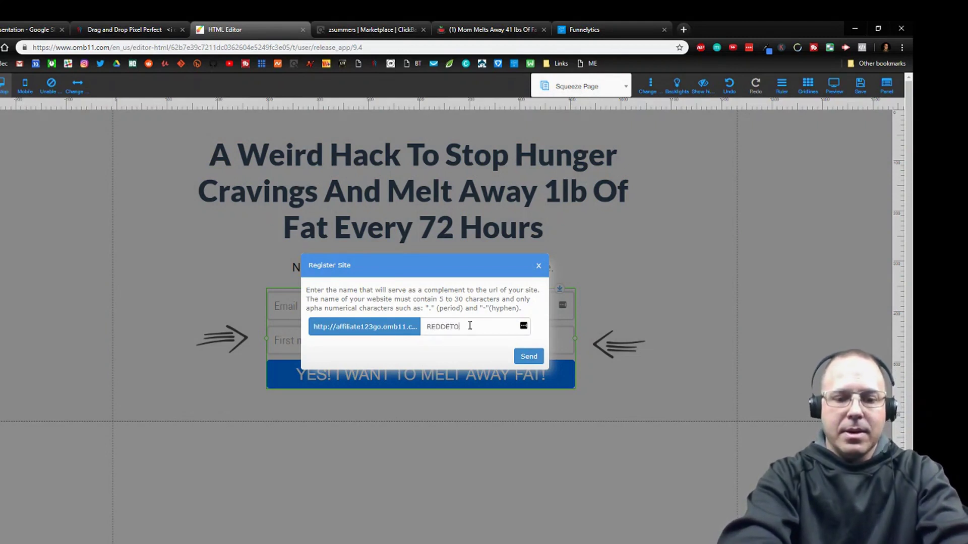
type("XPR")
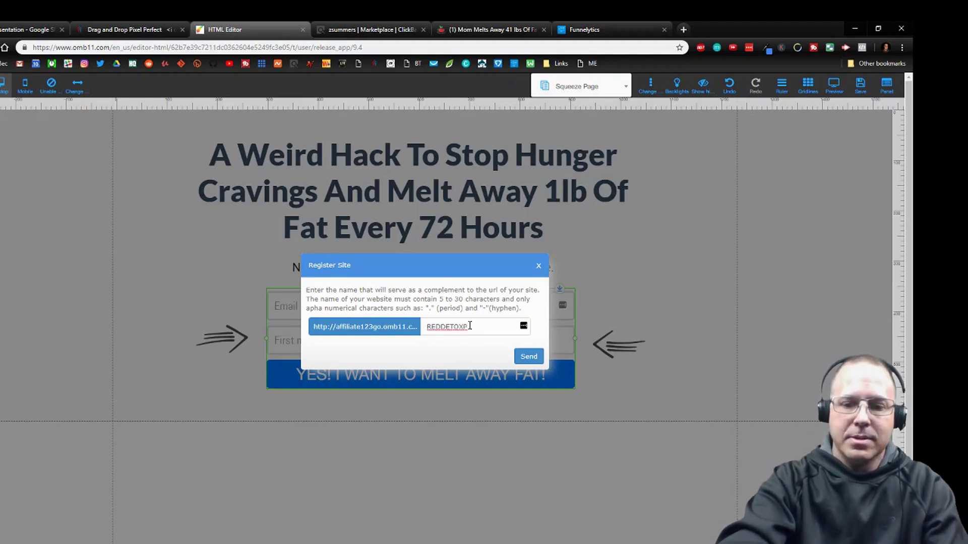
key("BackSpace")
left_click(517, 358)
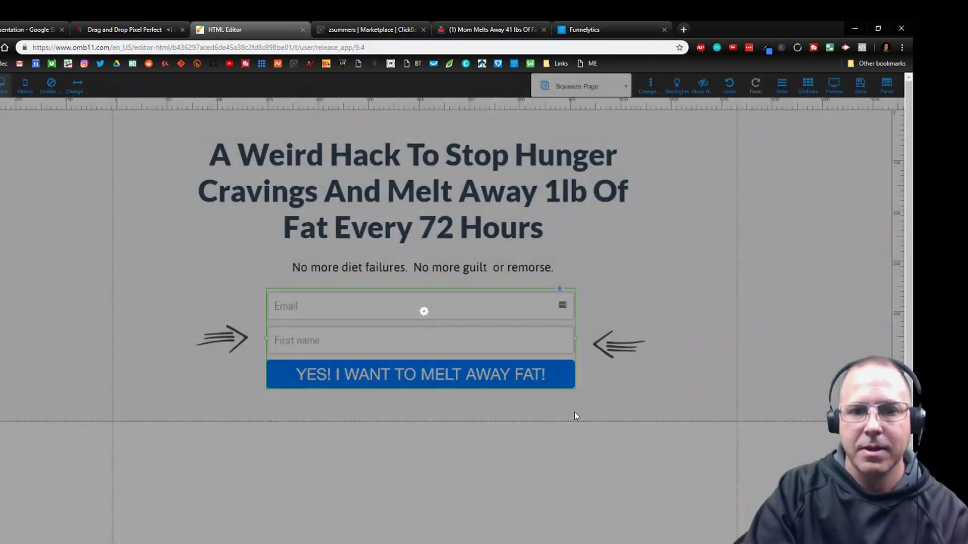
key("ctrl+s")
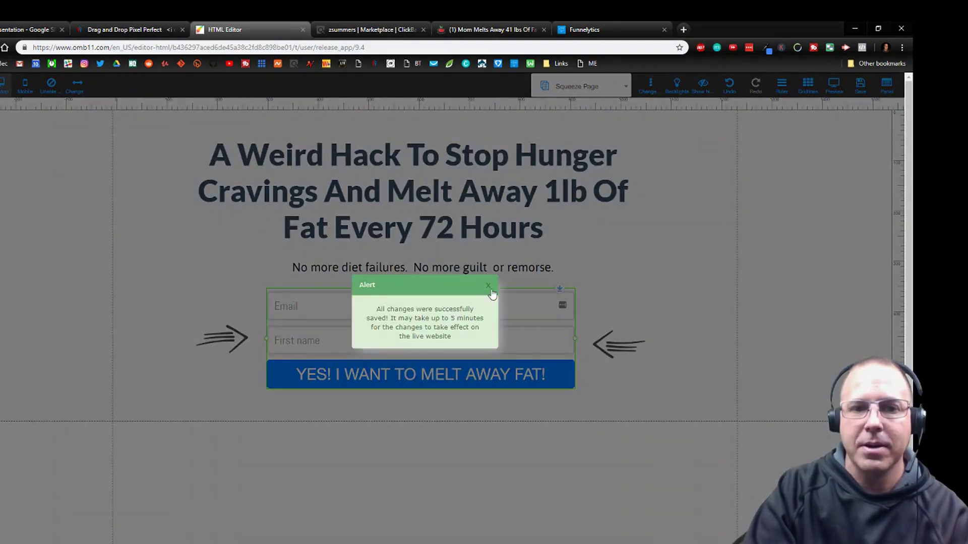
left_click(489, 286)
right_click(446, 313)
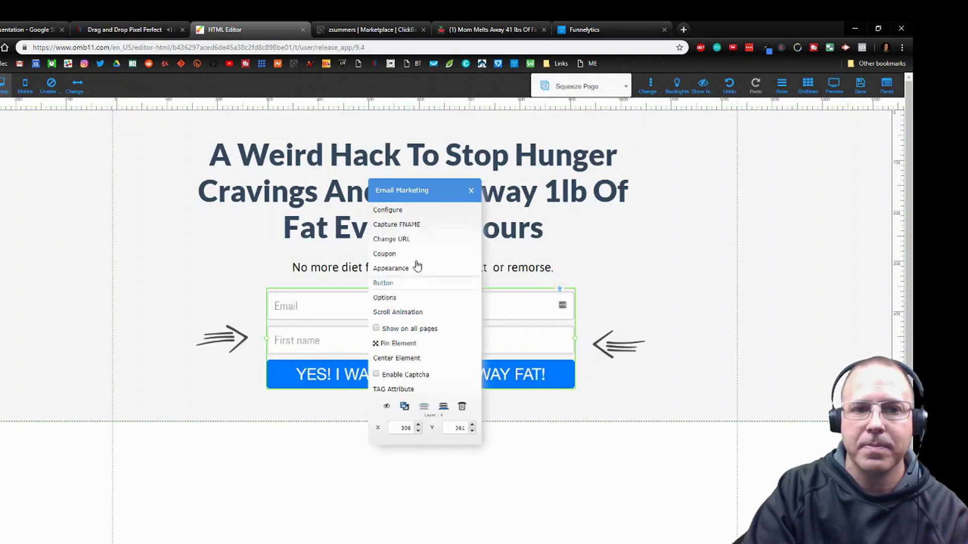
Link the opt-in form to MailingBoss, sending sign-ups to the '90 Day Challenge' list
left_click(405, 212)
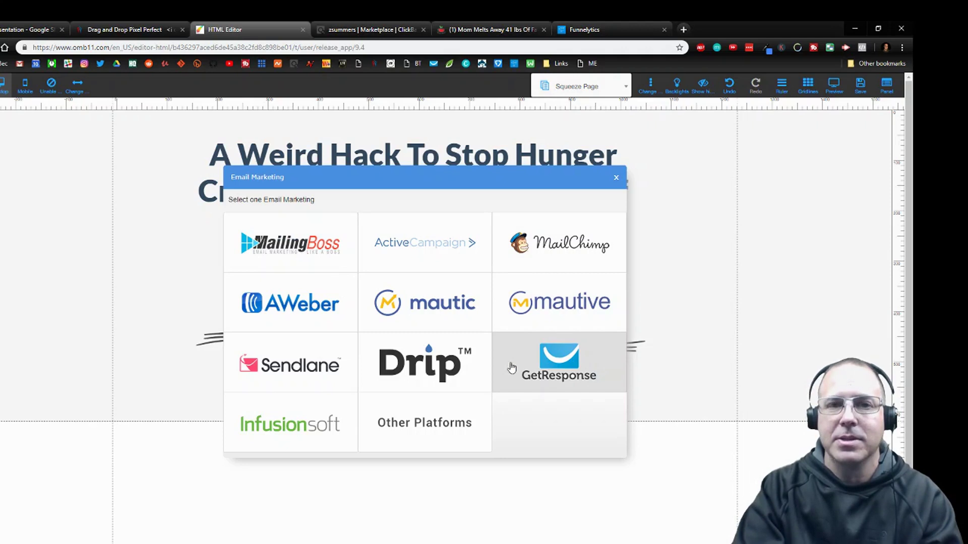
left_click(574, 361)
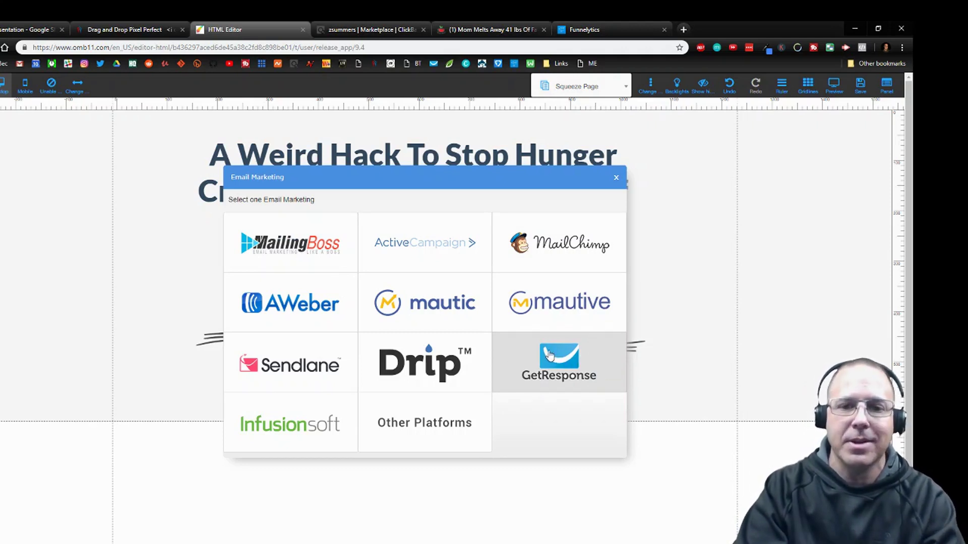
left_click(287, 251)
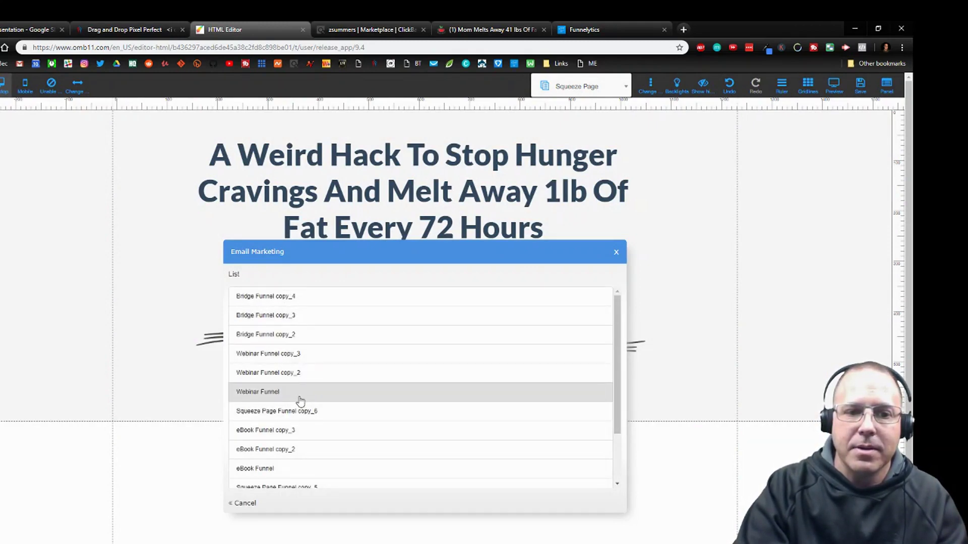
scroll(300, 402, "down", 2)
left_click(286, 469)
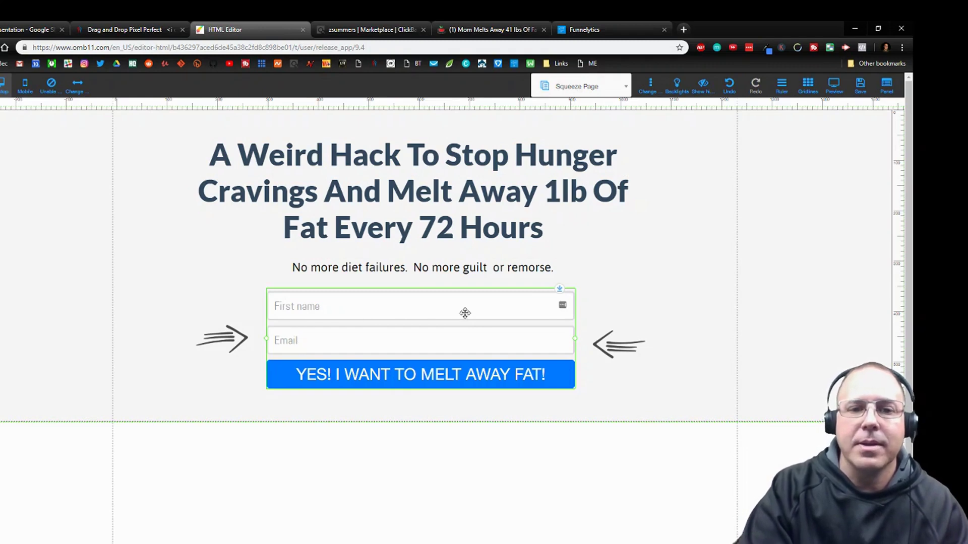
Save the page changes and dismiss the saved confirmation
left_click(886, 85)
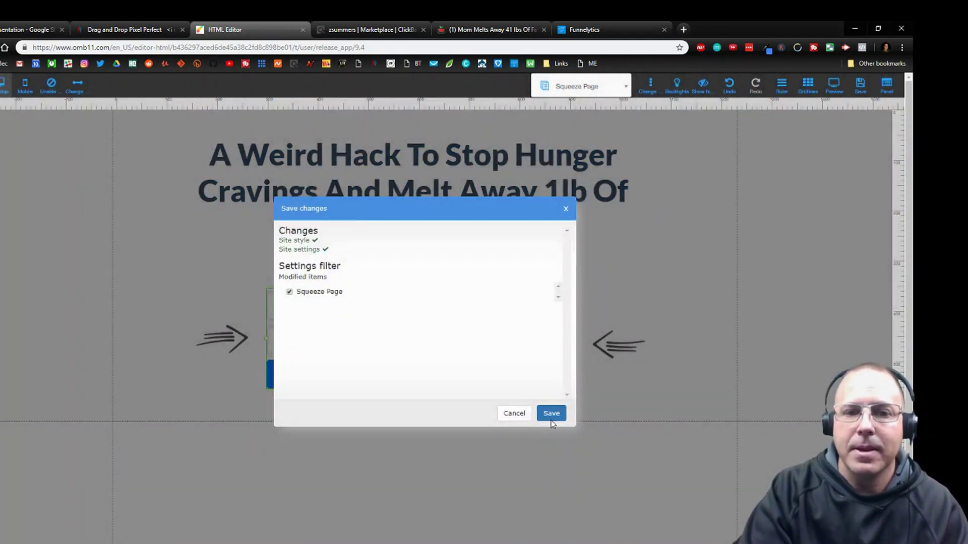
left_click(550, 413)
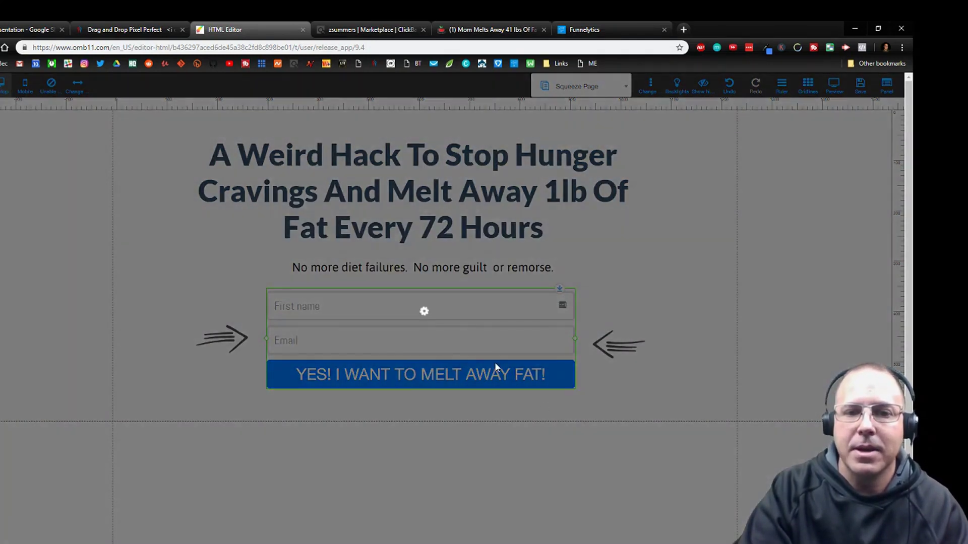
left_click(489, 285)
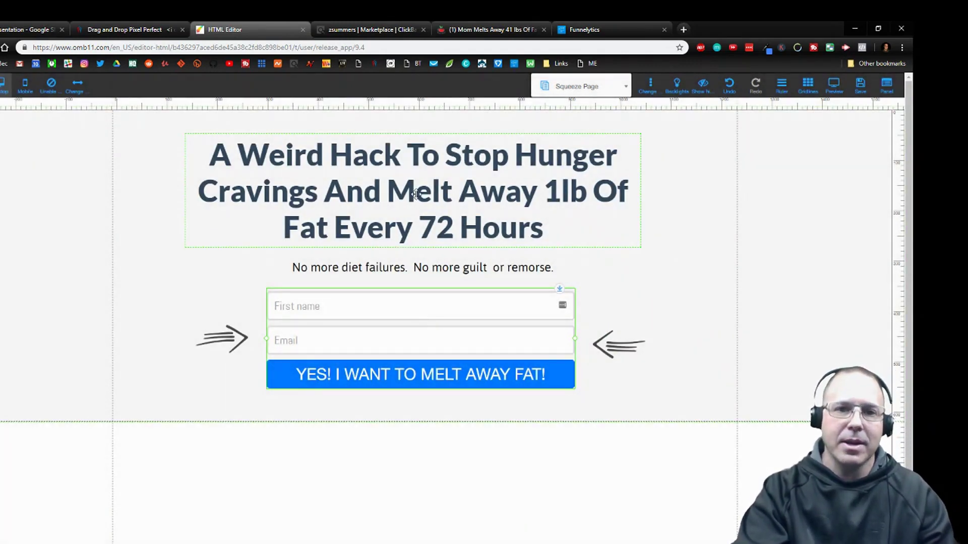
Redirect the opt-in form's pending subscribers to the Bridge Page
left_click(627, 91)
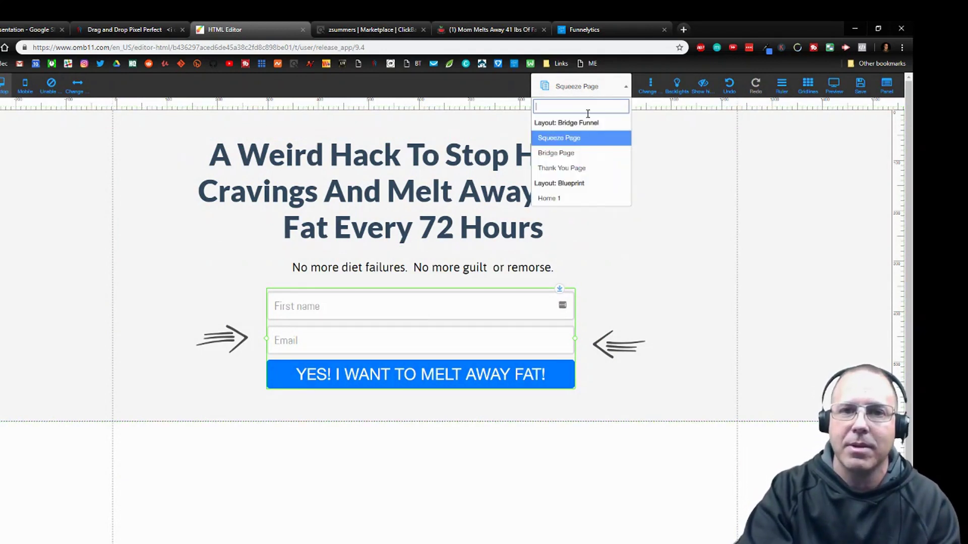
right_click(484, 372)
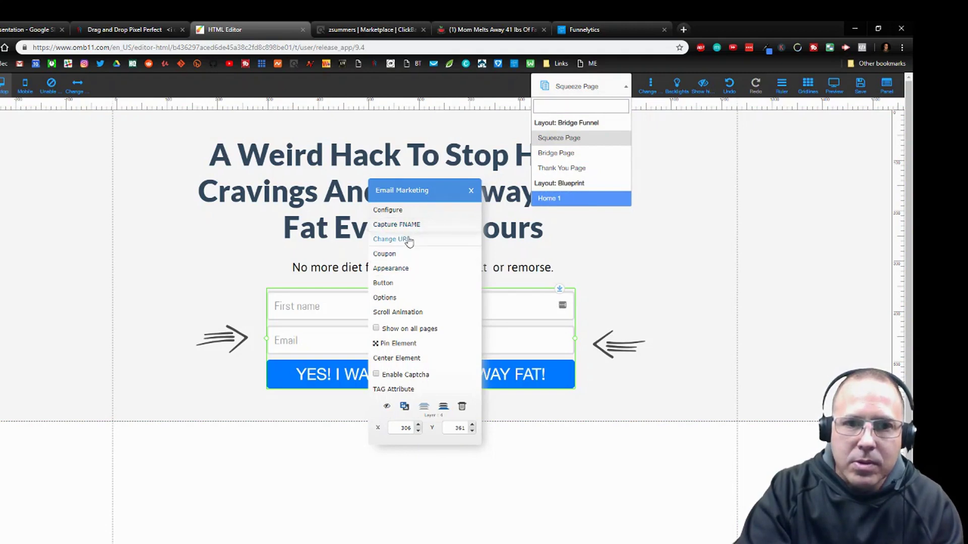
left_click(409, 239)
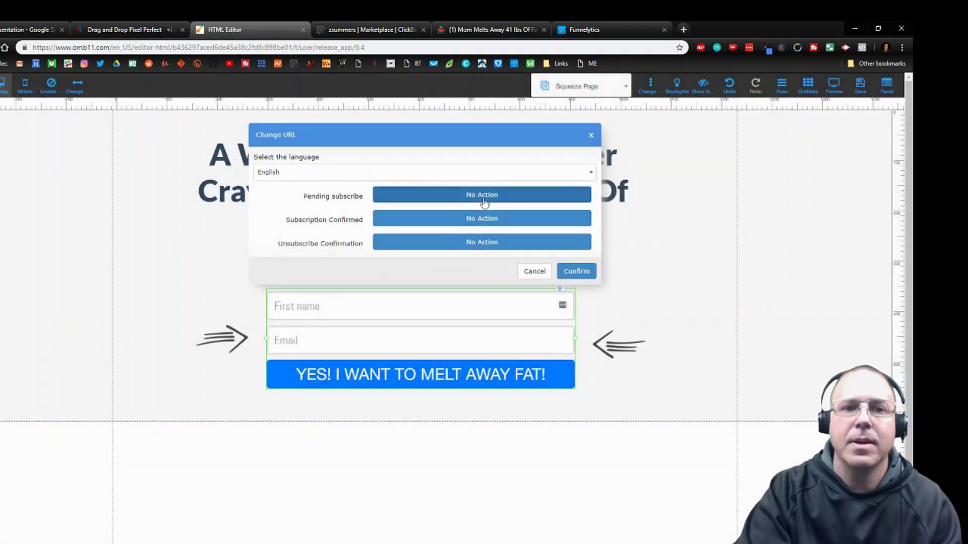
left_click(471, 198)
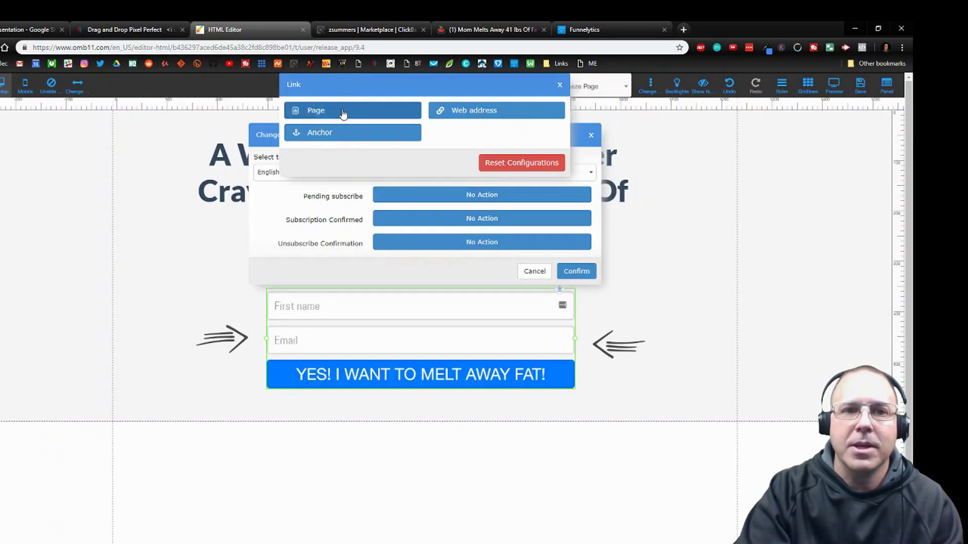
left_click(342, 113)
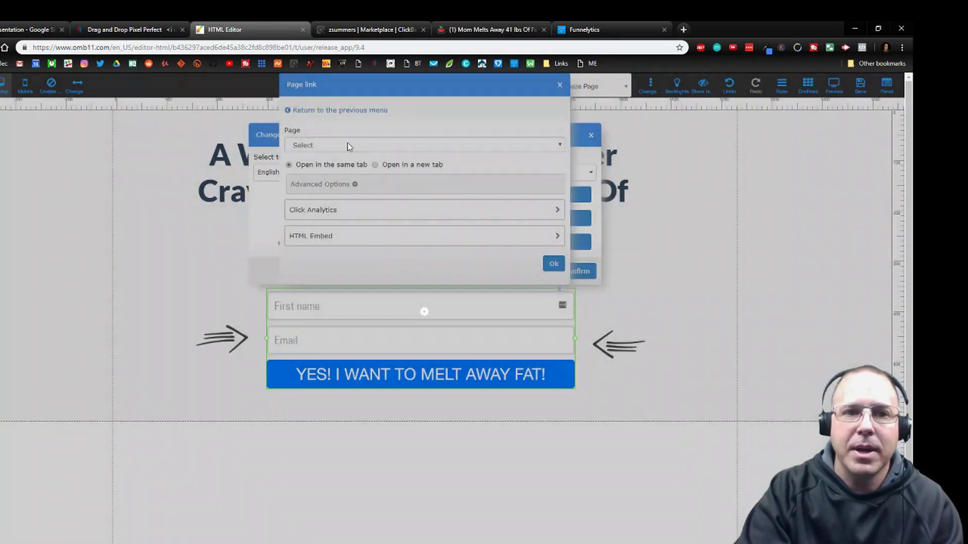
left_click(347, 146)
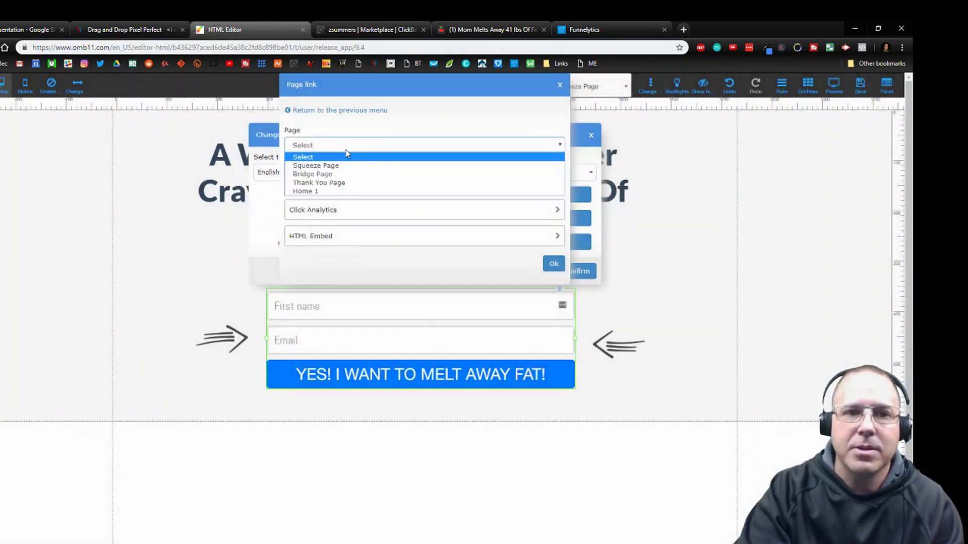
left_click(331, 175)
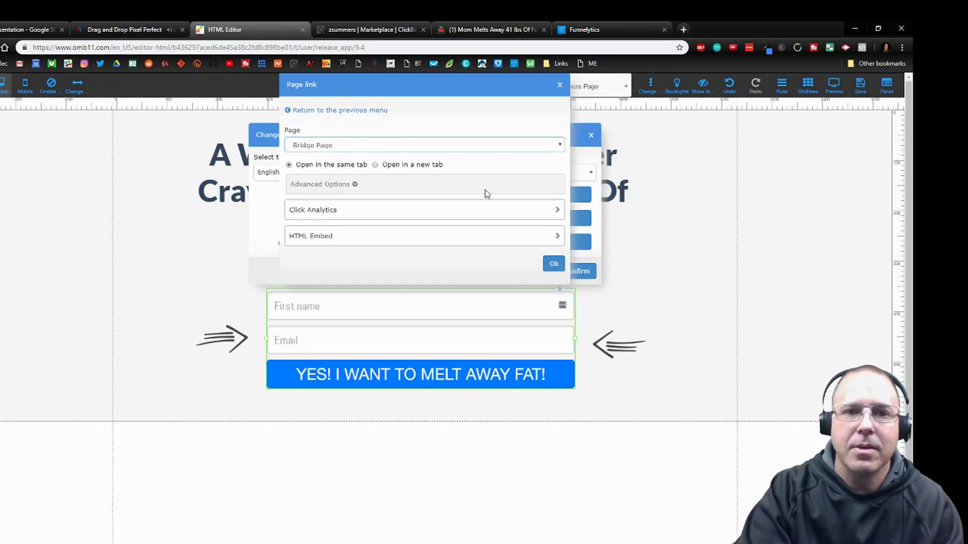
left_click(550, 266)
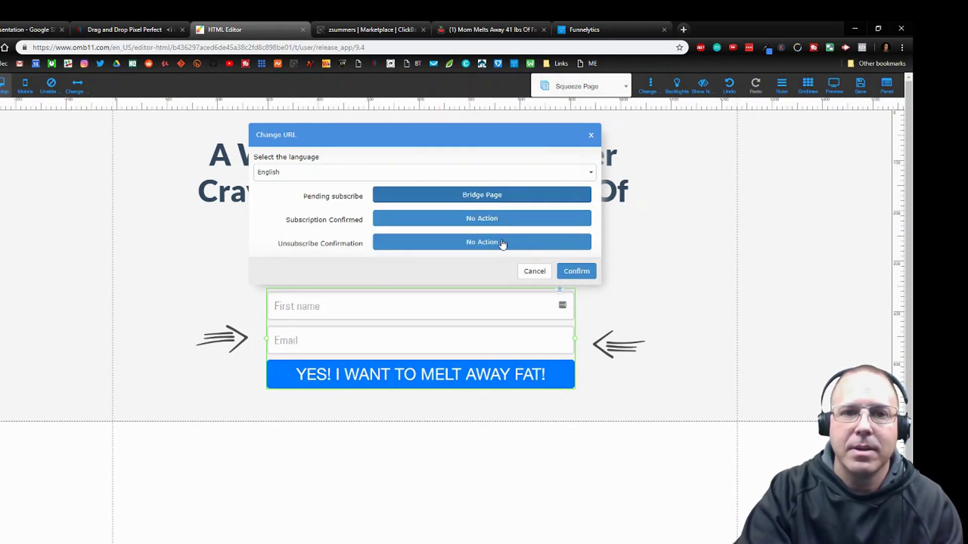
Send confirmed subscribers to the Bridge Page as well
left_click(466, 217)
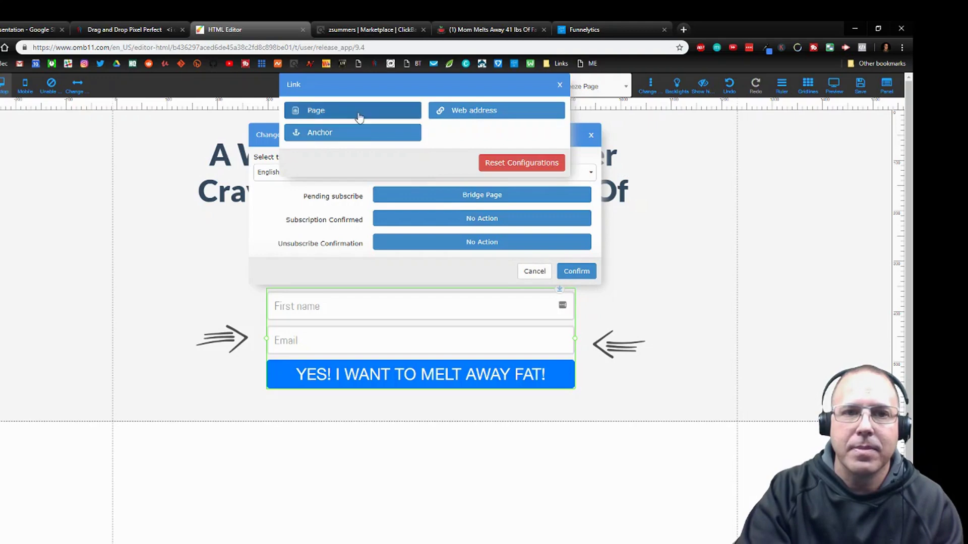
left_click(393, 114)
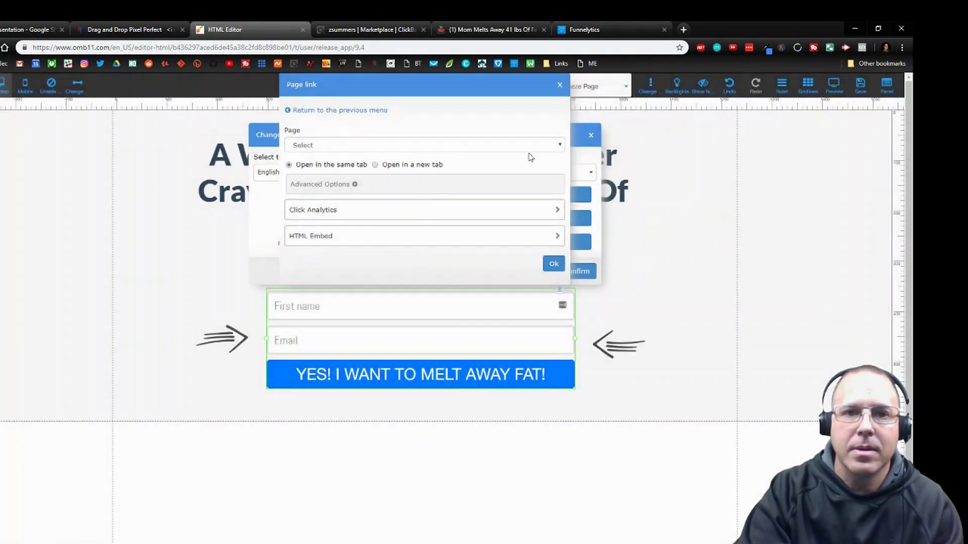
left_click(559, 148)
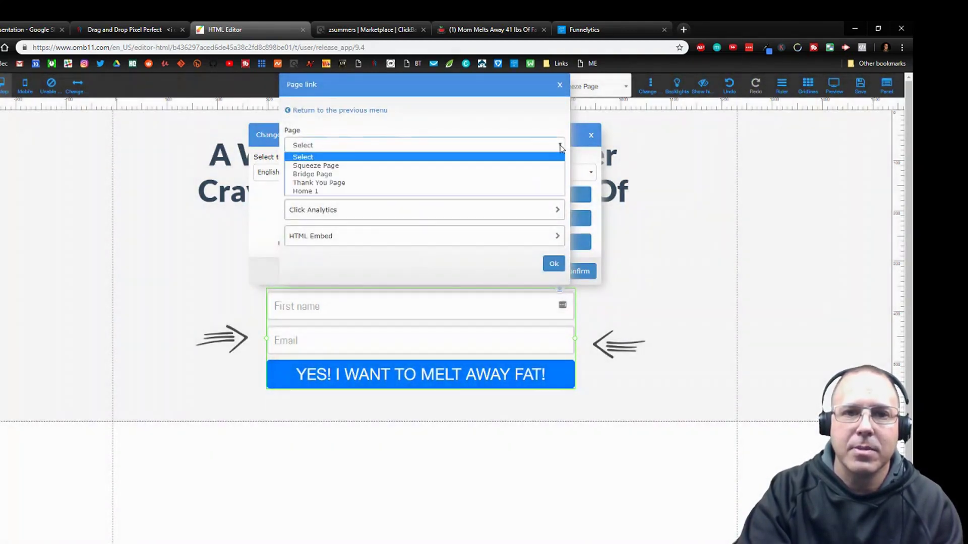
left_click(458, 182)
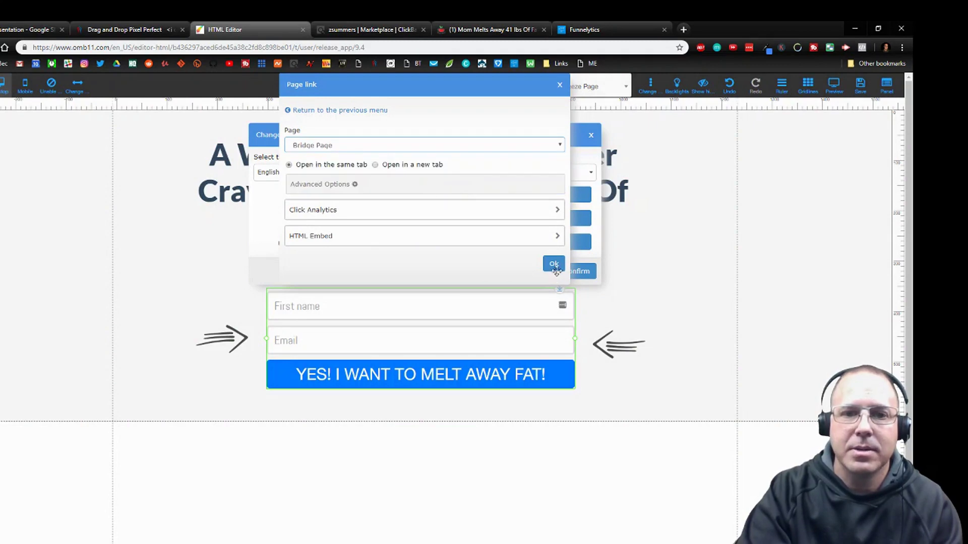
left_click(553, 263)
Point the unsubscribe confirmation to the Bridge Page too
left_click(481, 243)
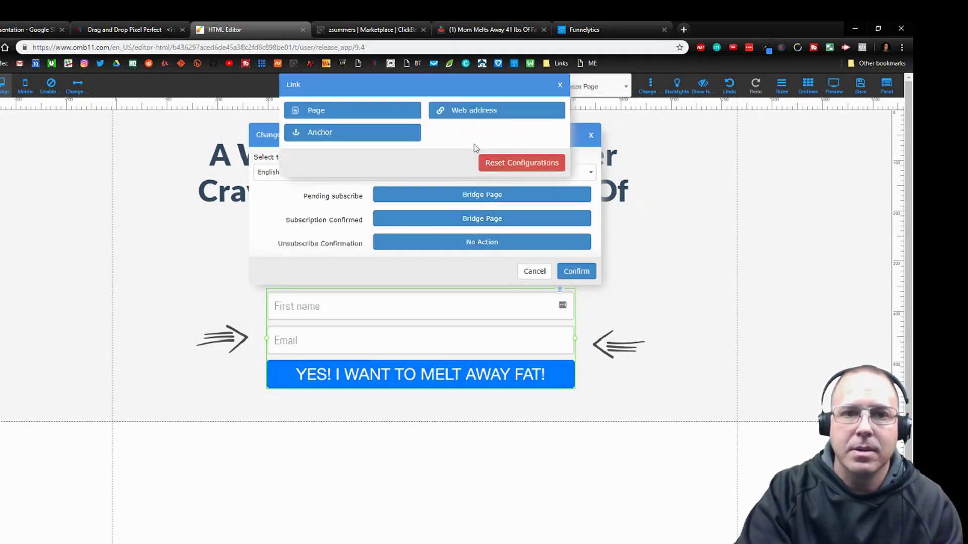
left_click(370, 114)
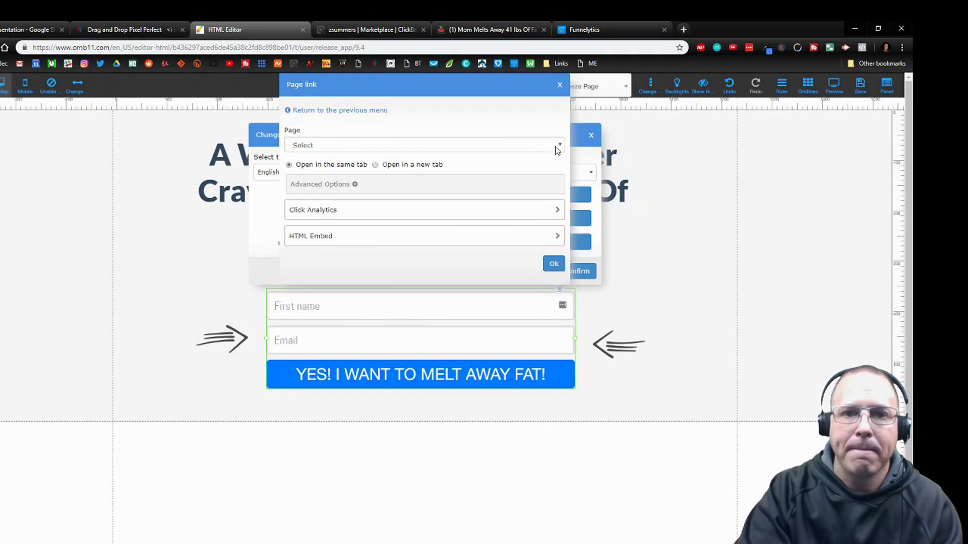
left_click(557, 146)
left_click(507, 175)
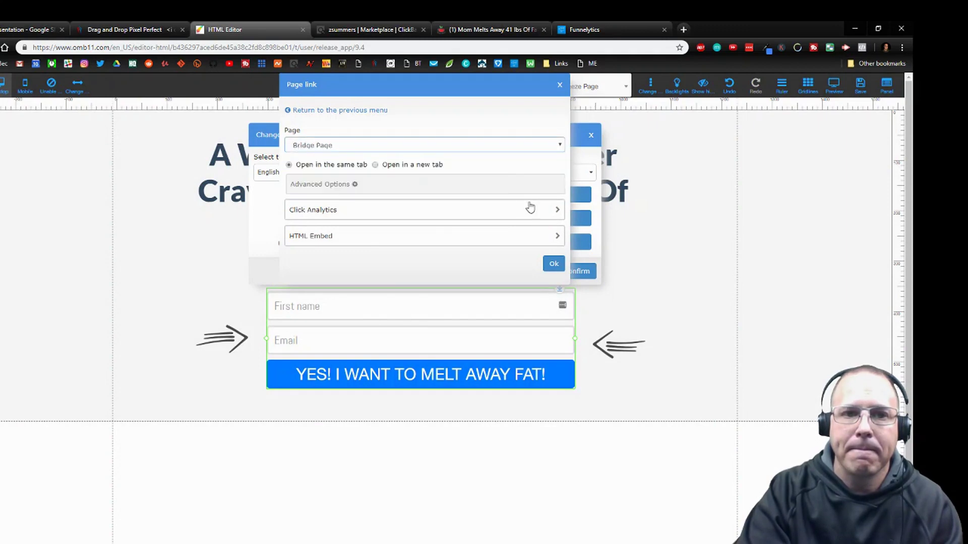
left_click(561, 265)
Apply the three redirect destinations and save the Squeeze Page changes
left_click(577, 271)
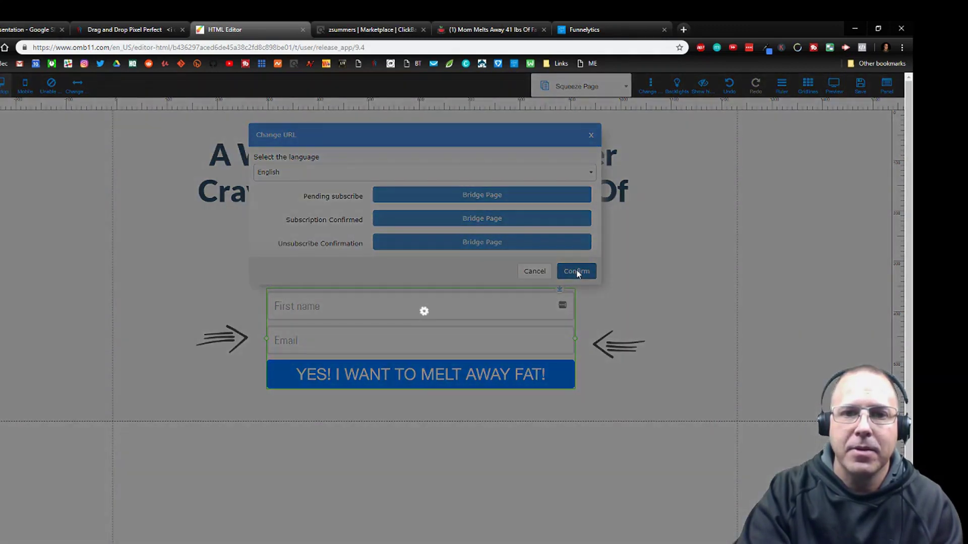
left_click(473, 342)
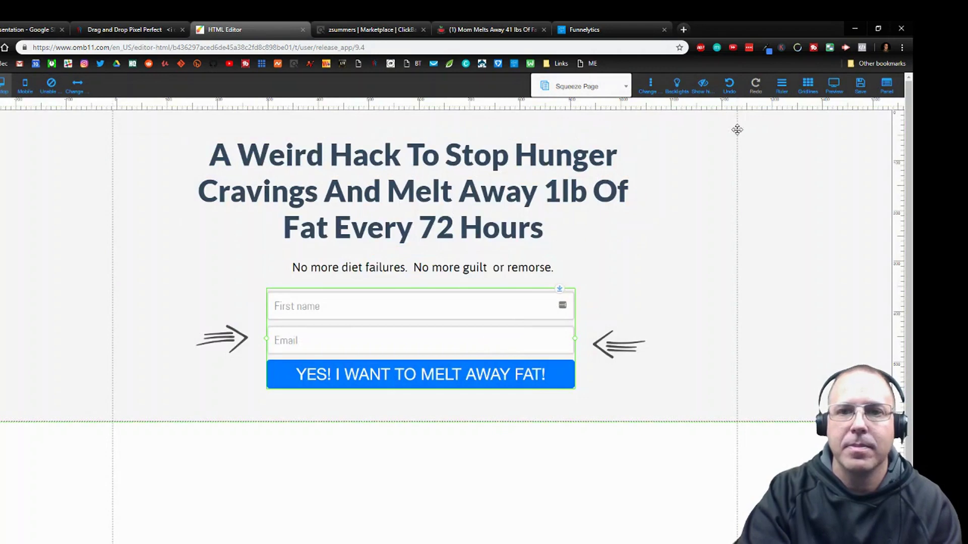
left_click(859, 85)
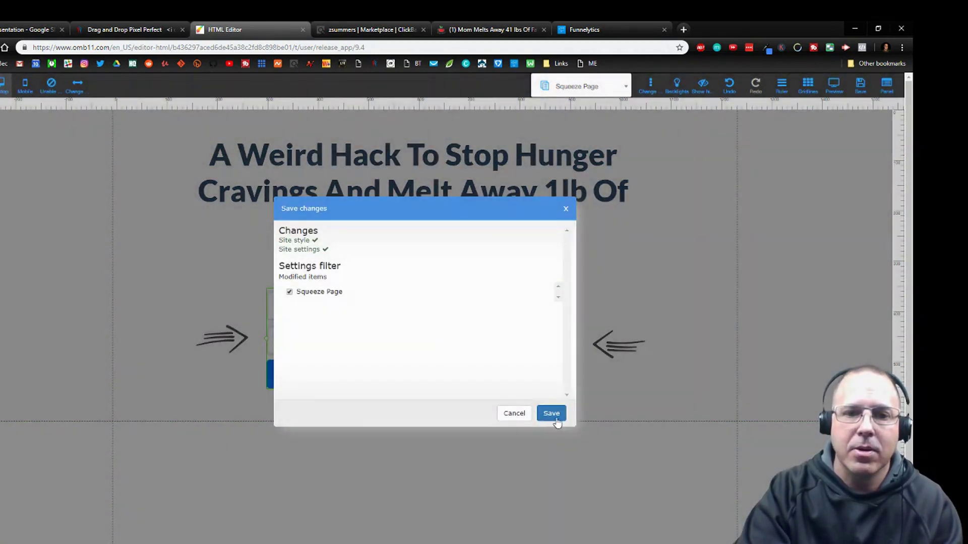
left_click(551, 411)
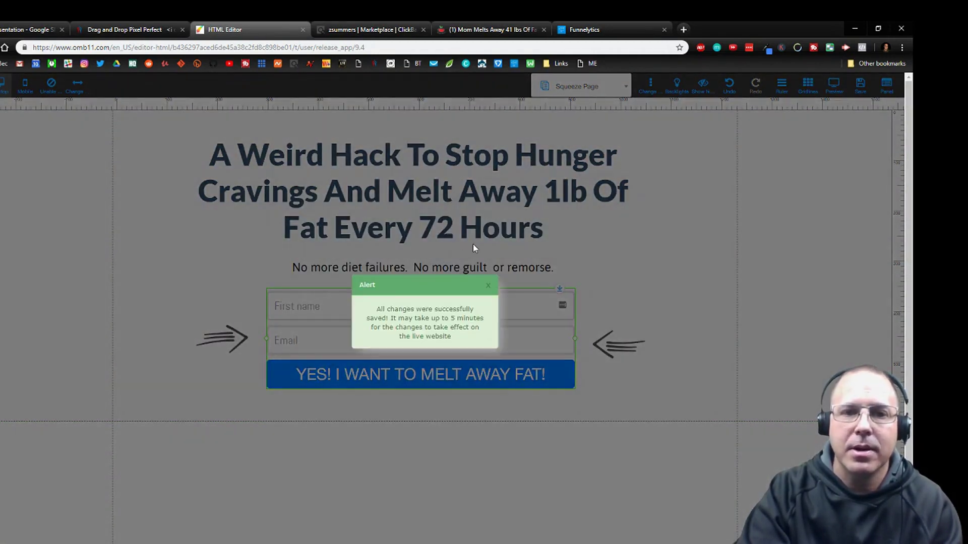
left_click(483, 285)
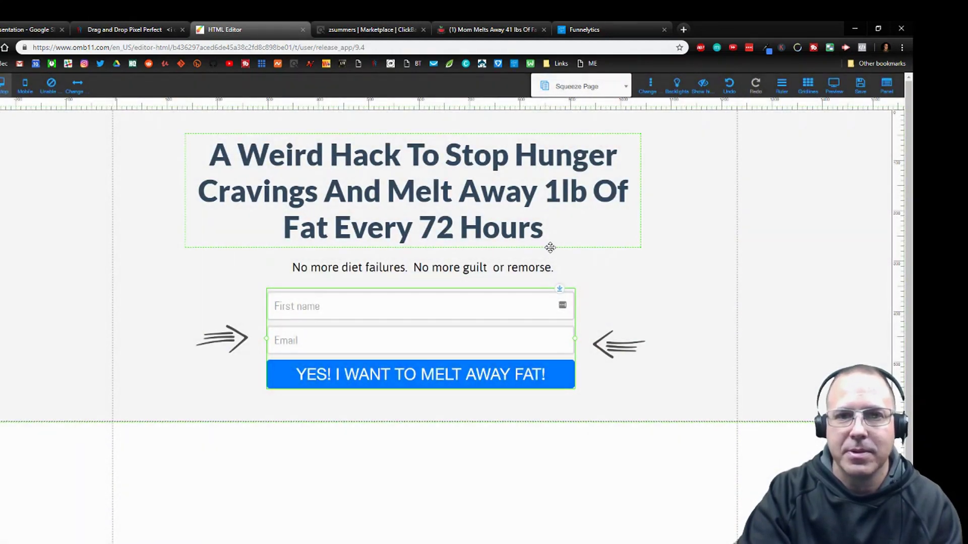
Switch the editor from the Squeeze Page to the funnel's Bridge Page
left_click(624, 90)
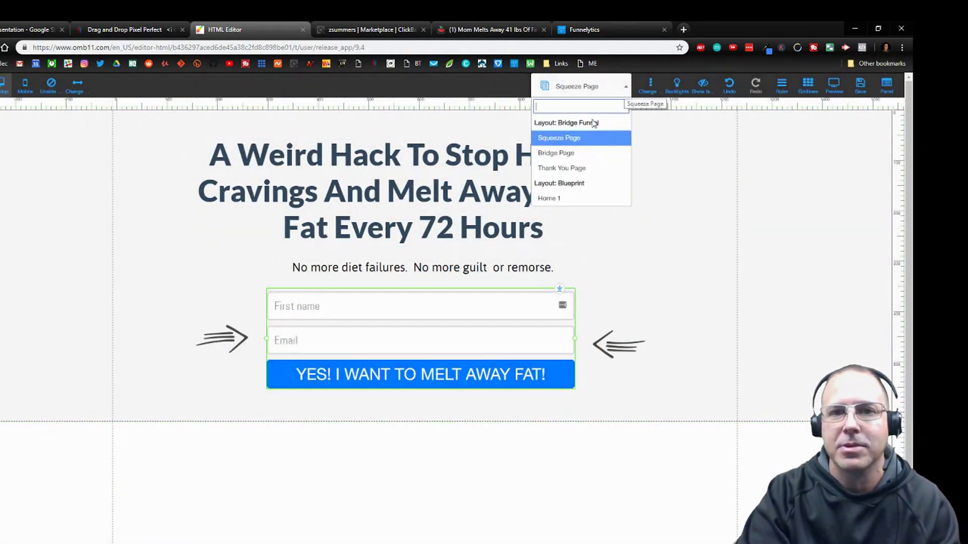
left_click(575, 153)
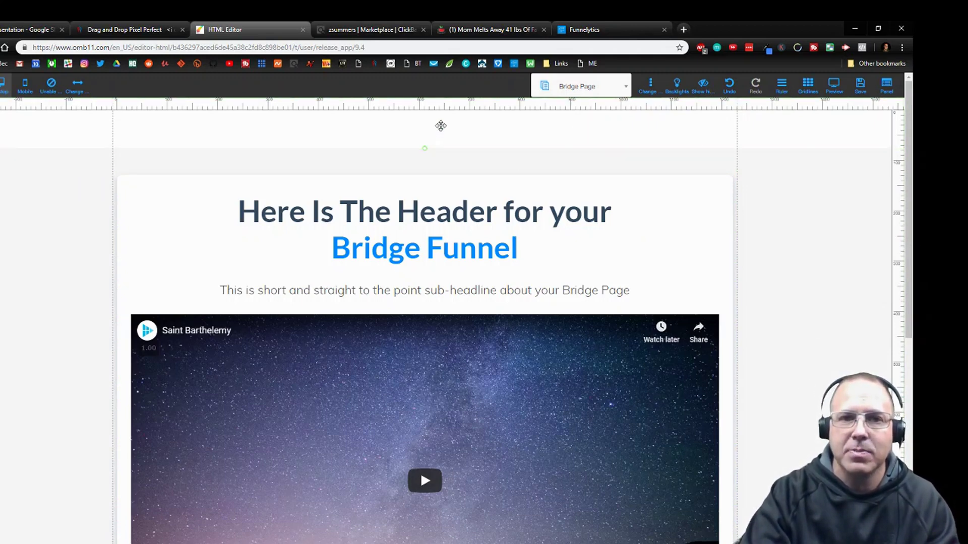
scroll(428, 129, "down", 1)
scroll(428, 117, "down", 1)
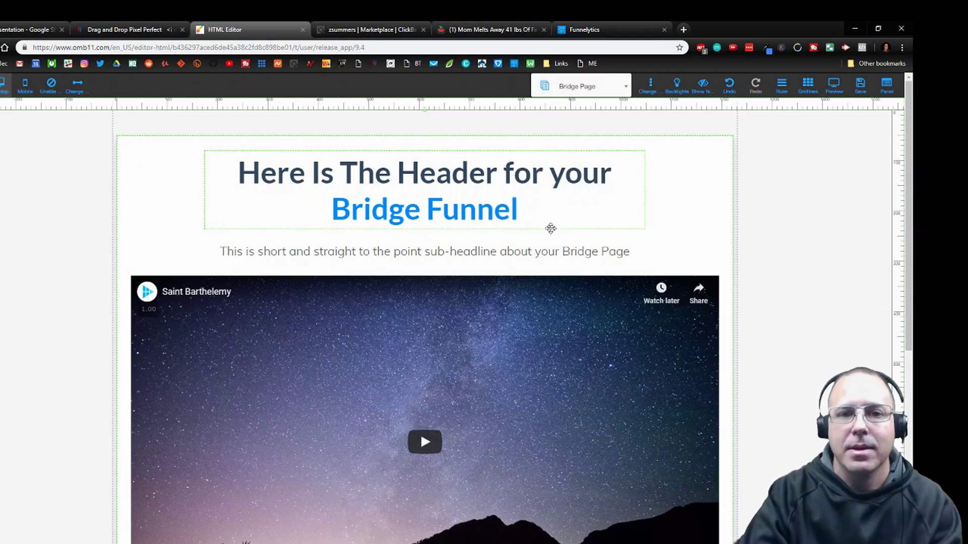
scroll(542, 233, "down", 1)
scroll(542, 233, "up", 1)
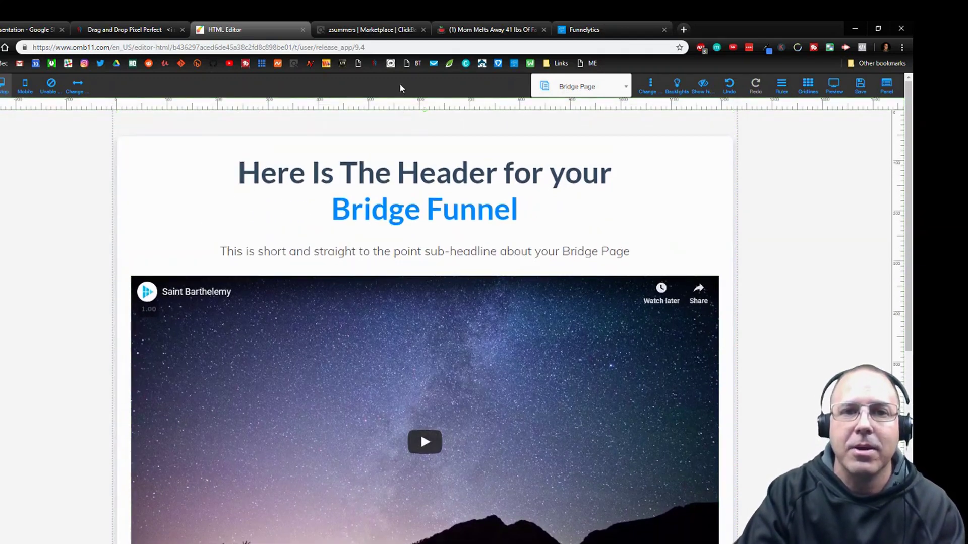
Read through the Red Tea Detox sales page and its before-and-after testimonials
left_click(481, 34)
scroll(519, 368, "up", 5)
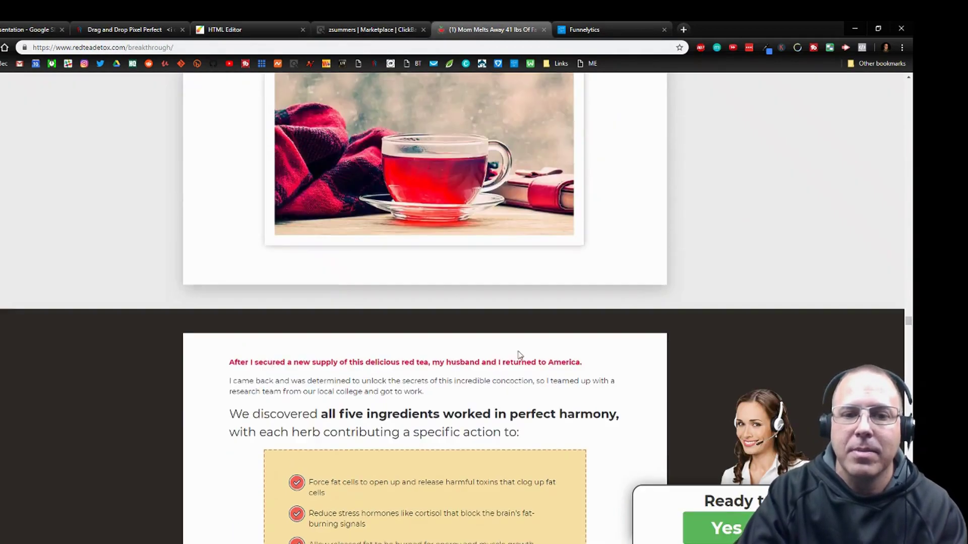
scroll(519, 347, "up", 5)
scroll(518, 342, "up", 8)
scroll(520, 341, "down", 3)
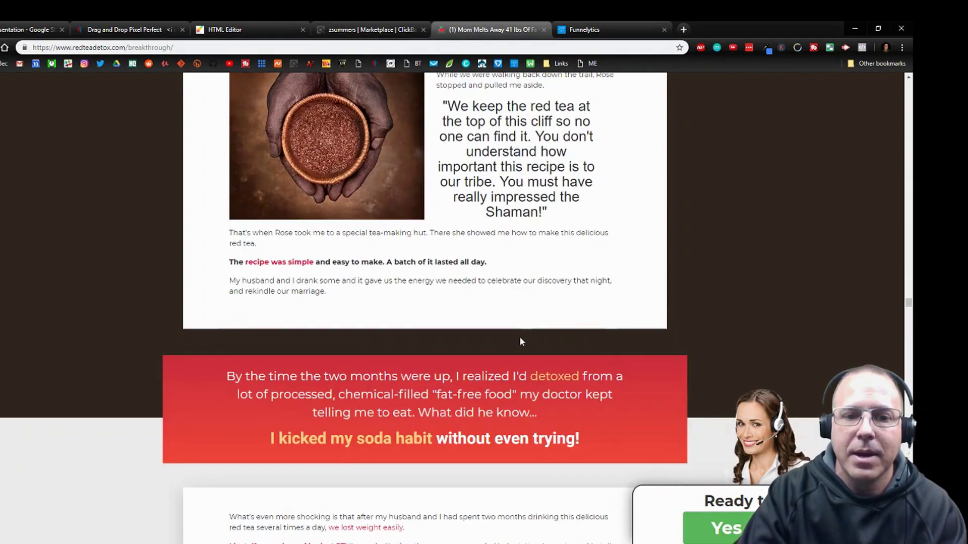
scroll(520, 342, "up", 6)
scroll(520, 343, "up", 4)
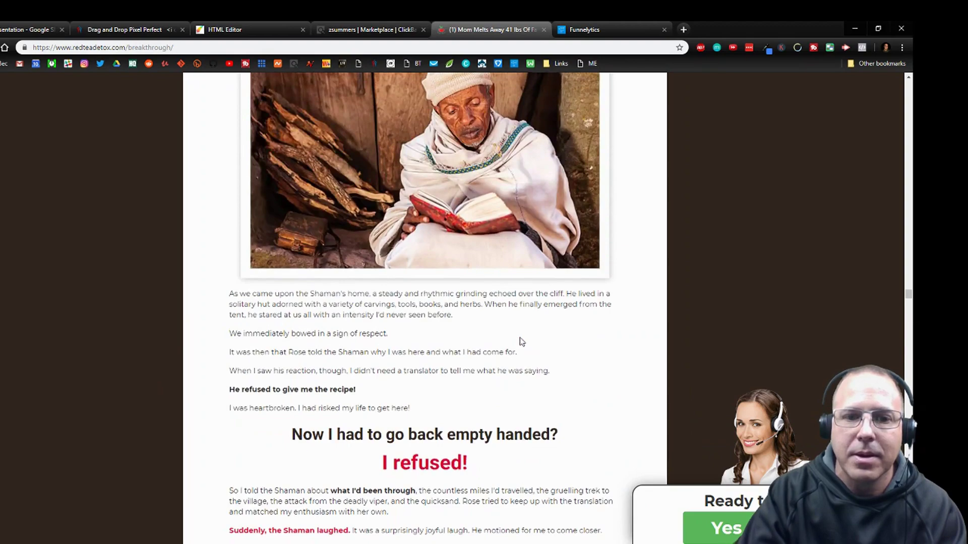
scroll(520, 342, "up", 1)
scroll(520, 342, "up", 3)
scroll(520, 343, "up", 3)
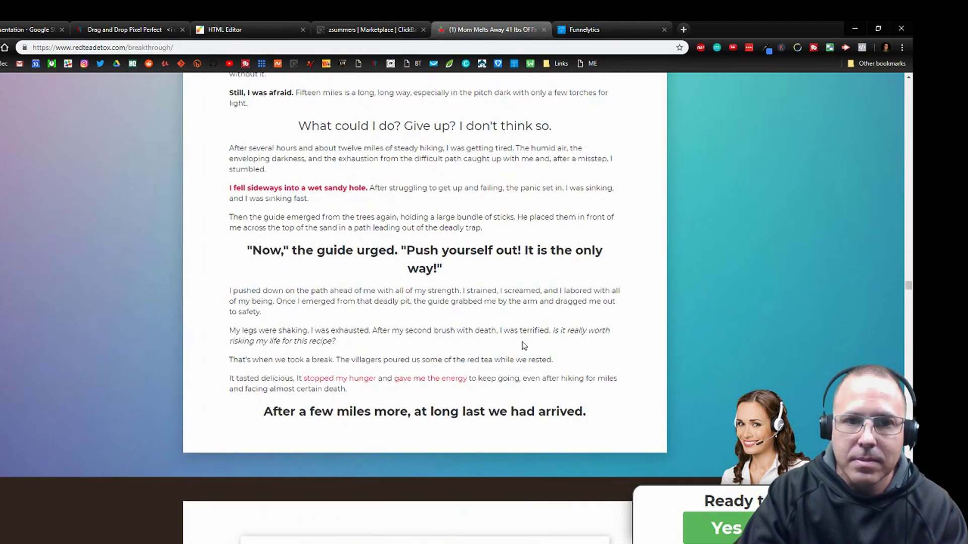
scroll(522, 345, "up", 3)
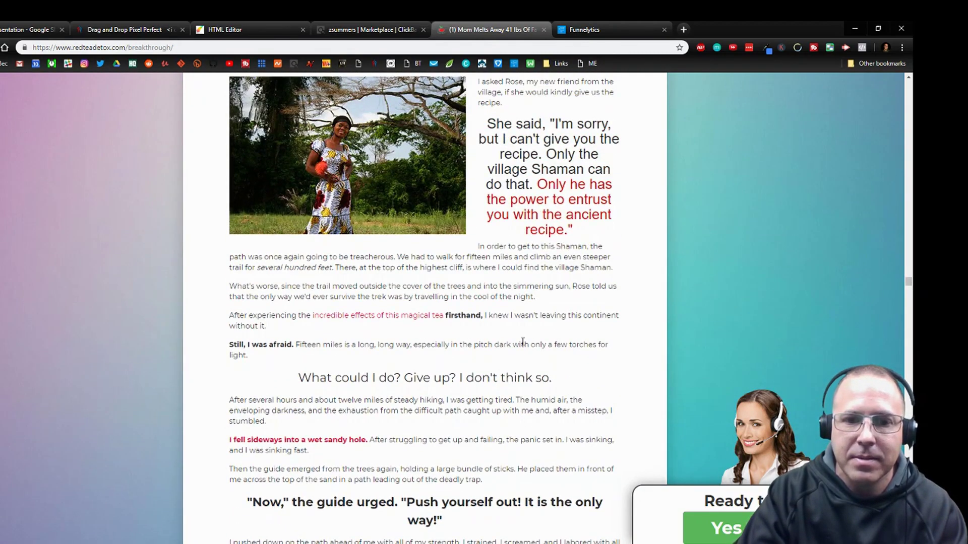
scroll(522, 343, "up", 1)
scroll(523, 344, "up", 1)
scroll(522, 345, "up", 2)
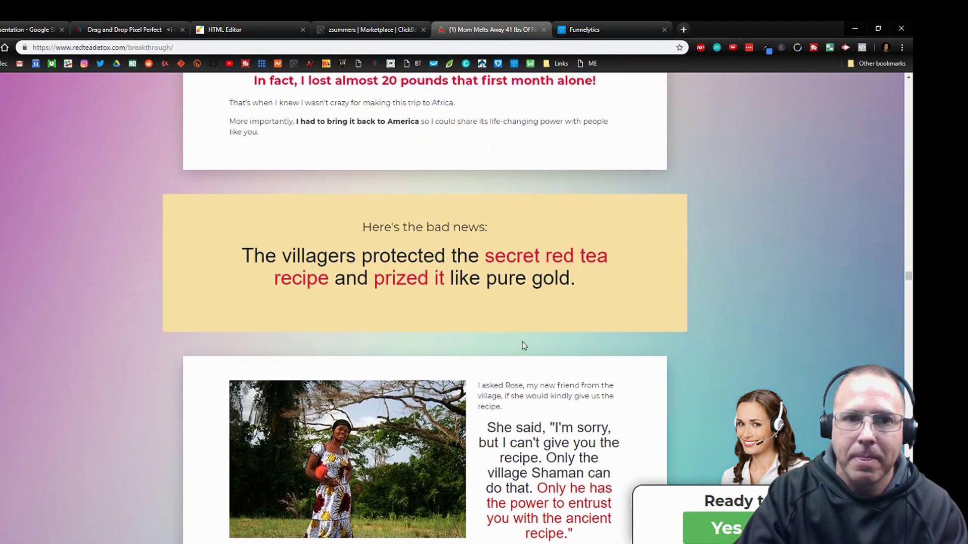
scroll(522, 346, "up", 1)
scroll(522, 346, "up", 2)
scroll(522, 345, "up", 1)
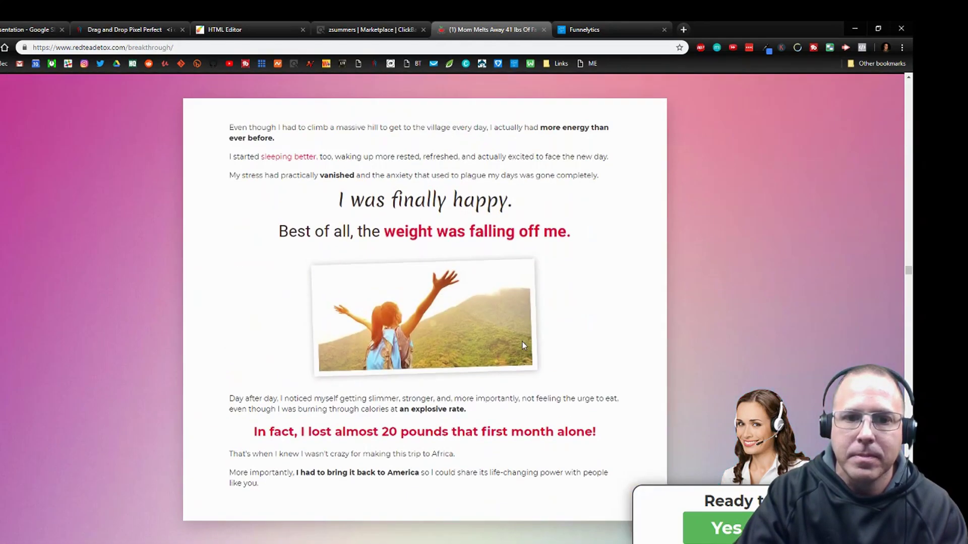
scroll(522, 346, "up", 3)
scroll(522, 345, "up", 3)
scroll(523, 346, "down", 2)
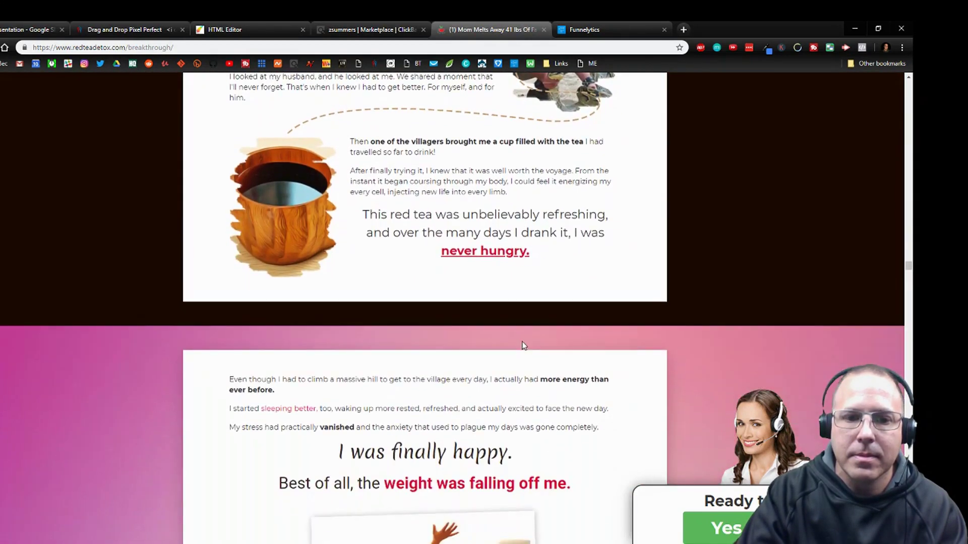
scroll(522, 345, "up", 1)
scroll(522, 346, "up", 2)
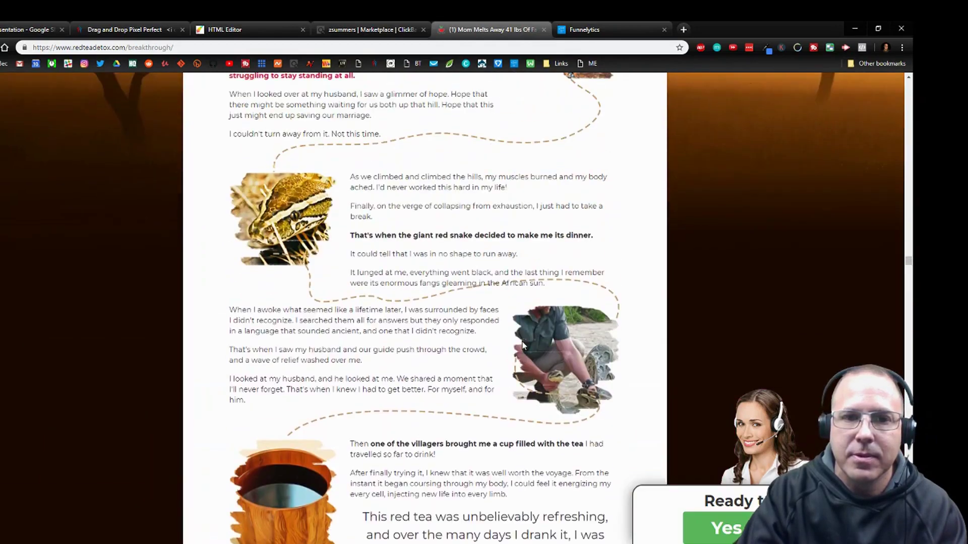
scroll(522, 346, "up", 1)
scroll(521, 345, "up", 1)
scroll(522, 346, "up", 2)
scroll(522, 346, "up", 4)
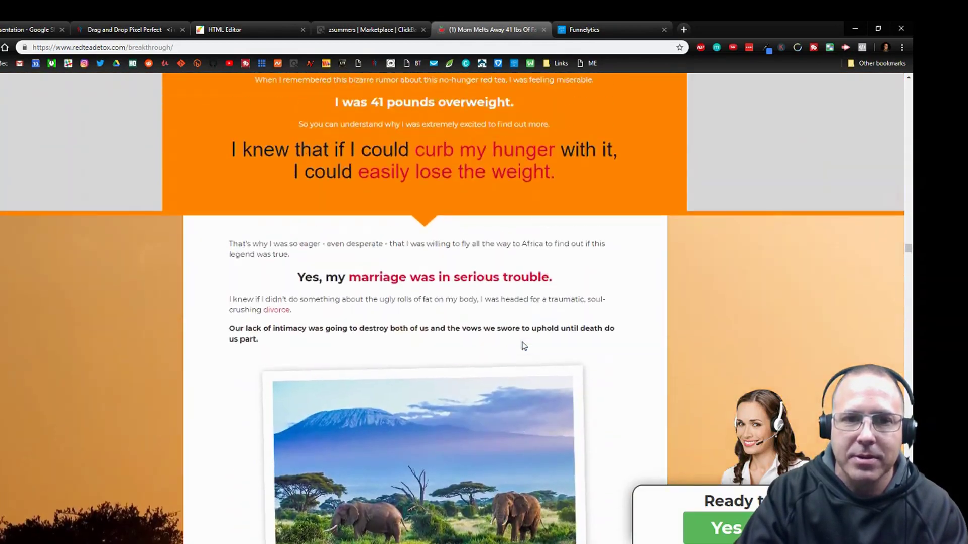
scroll(522, 346, "up", 3)
scroll(522, 345, "up", 2)
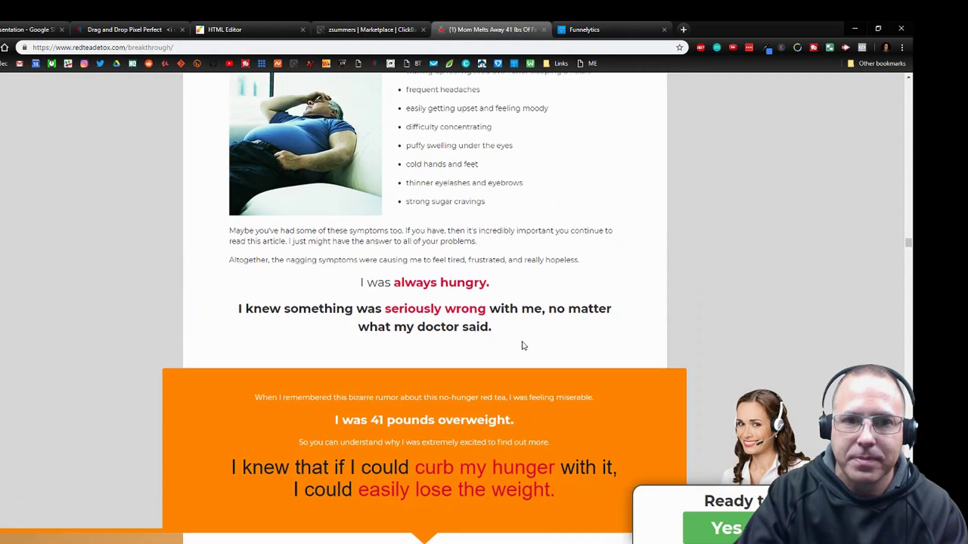
scroll(522, 345, "up", 1)
scroll(522, 345, "up", 1)
scroll(521, 342, "down", 1)
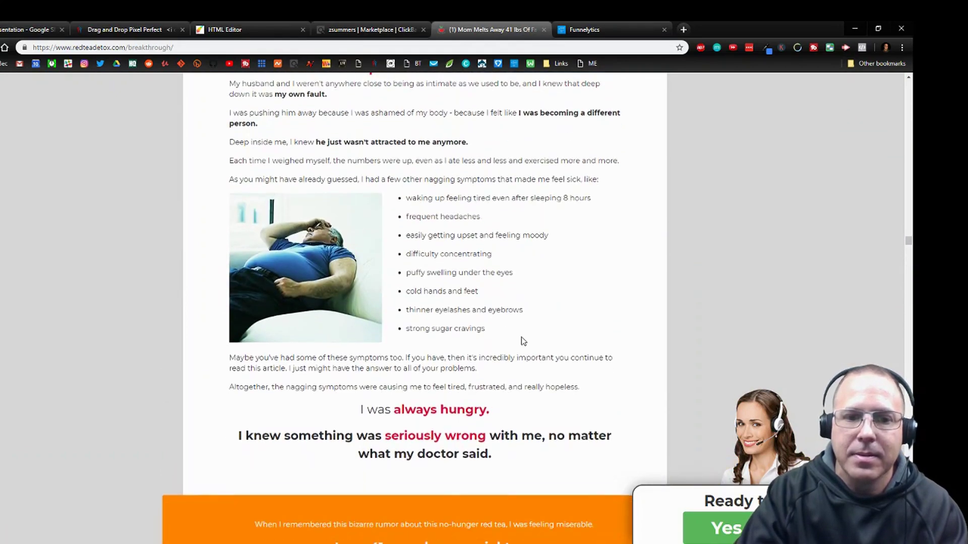
scroll(521, 342, "up", 1)
scroll(521, 342, "up", 3)
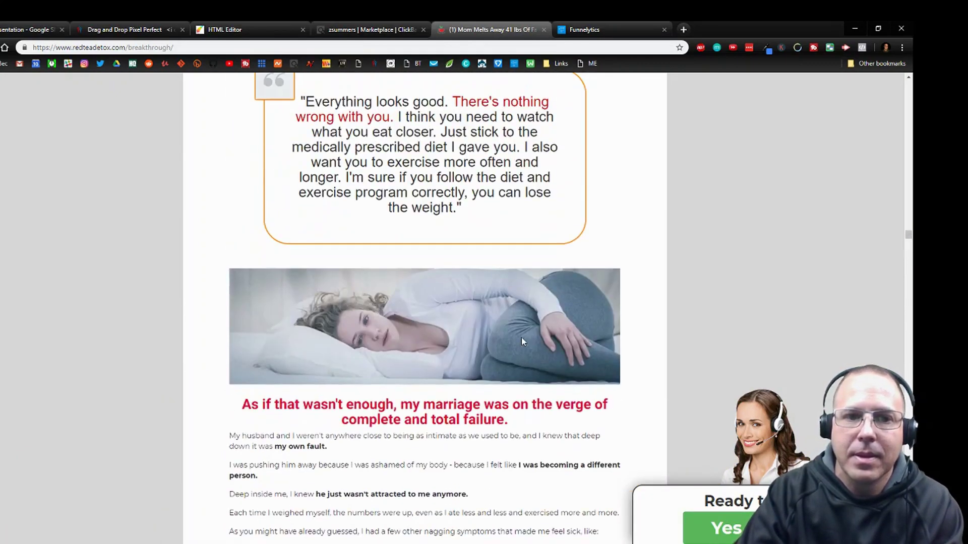
scroll(521, 342, "up", 5)
scroll(522, 339, "up", 5)
scroll(524, 335, "up", 5)
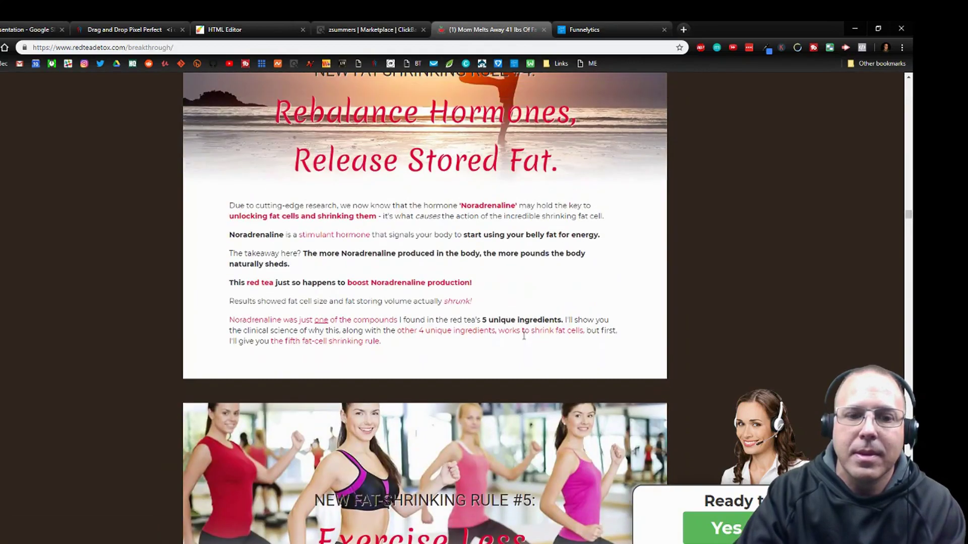
scroll(524, 336, "down", 2)
scroll(524, 335, "down", 1)
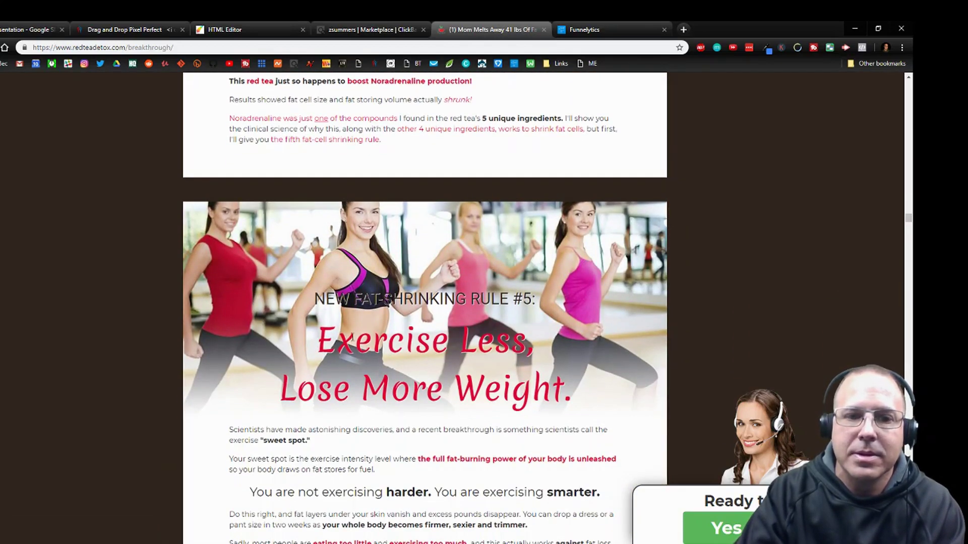
scroll(440, 305, "up", 2)
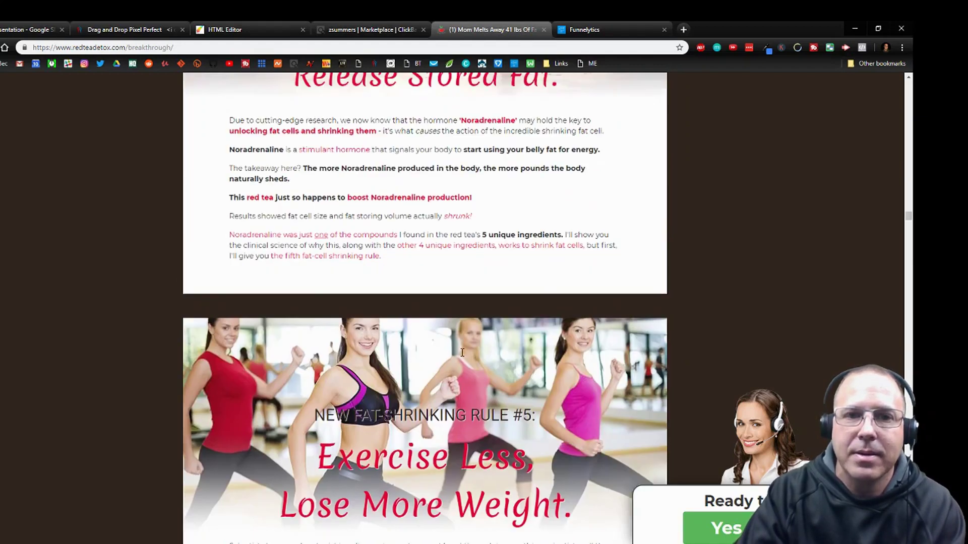
scroll(450, 329, "up", 4)
scroll(461, 356, "up", 2)
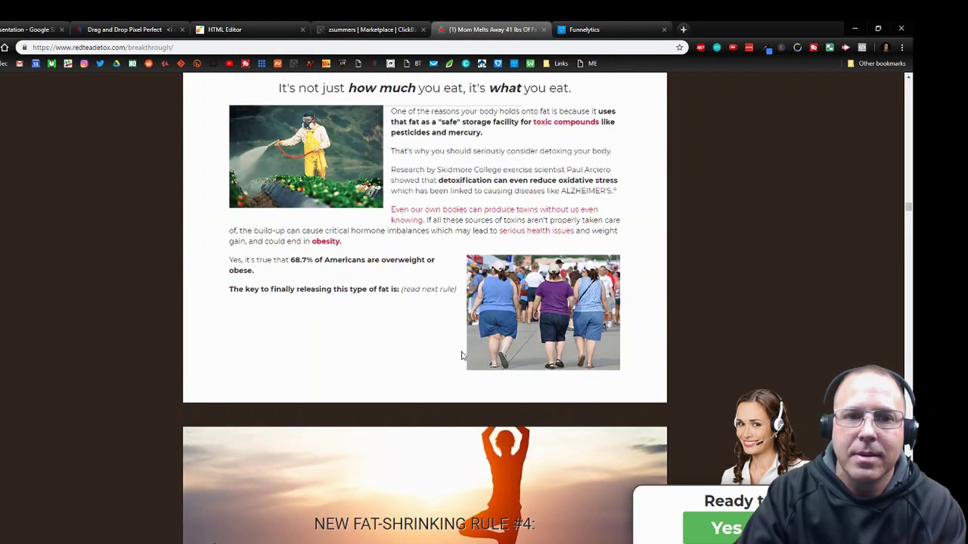
scroll(462, 357, "up", 2)
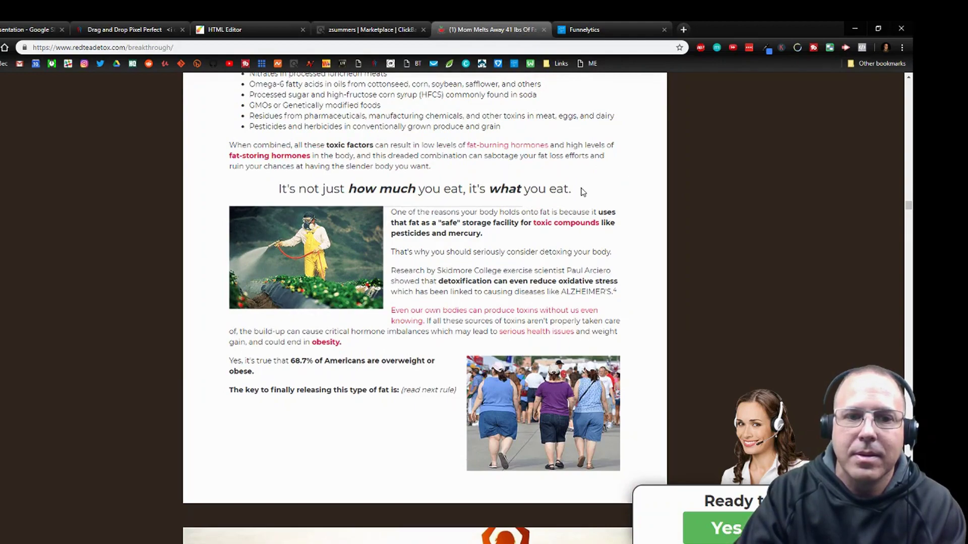
scroll(504, 301, "up", 4)
scroll(504, 292, "up", 1)
scroll(503, 292, "up", 8)
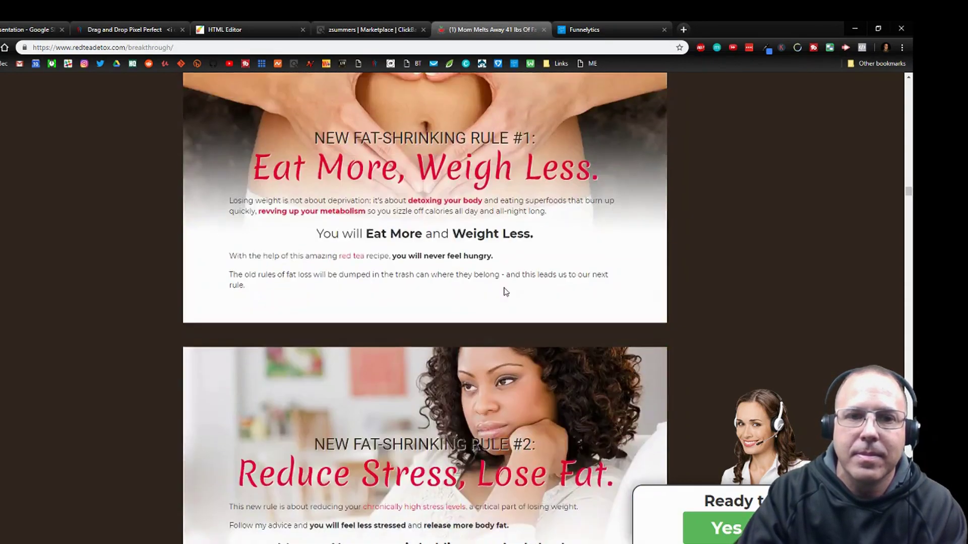
scroll(506, 287, "up", 4)
scroll(506, 287, "up", 5)
scroll(506, 284, "up", 3)
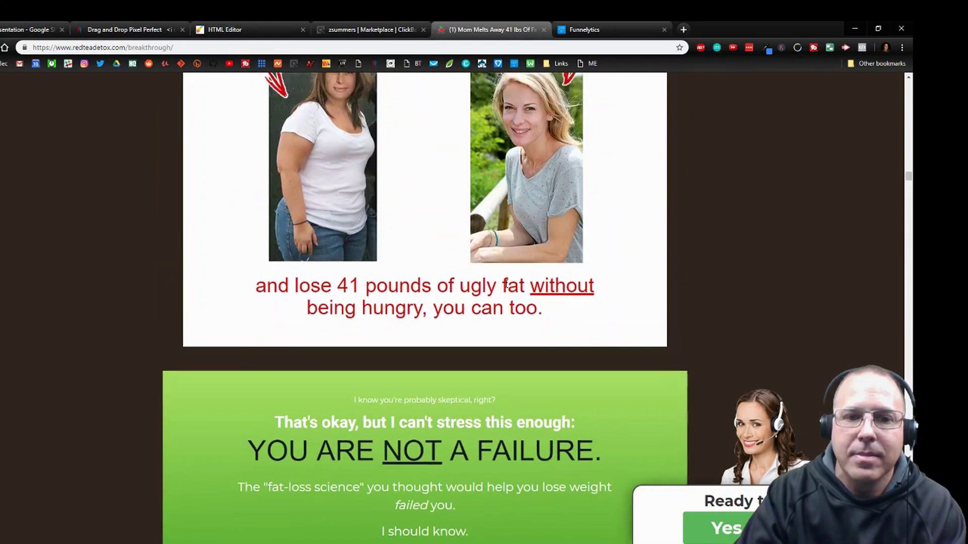
scroll(506, 283, "up", 4)
scroll(506, 283, "up", 5)
scroll(506, 284, "up", 4)
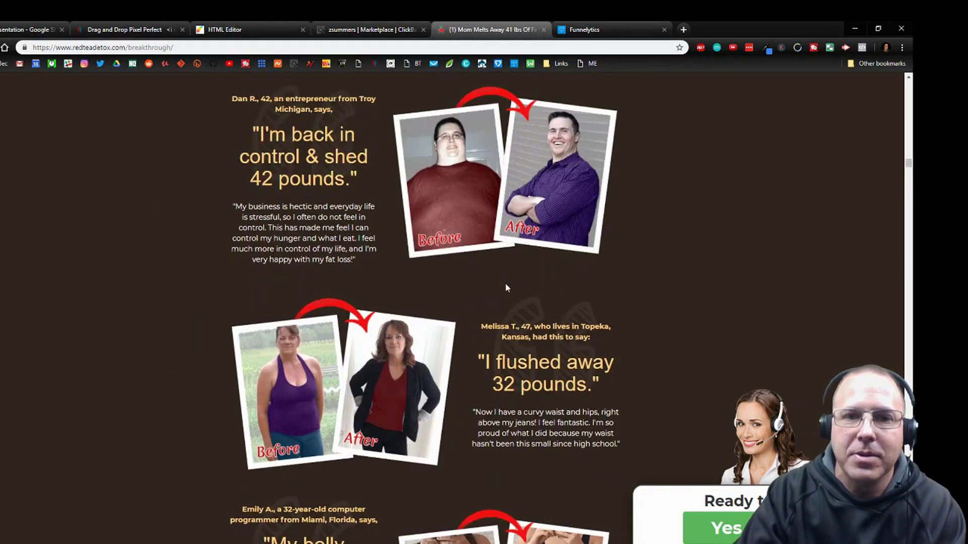
scroll(506, 287, "up", 2)
scroll(505, 285, "up", 4)
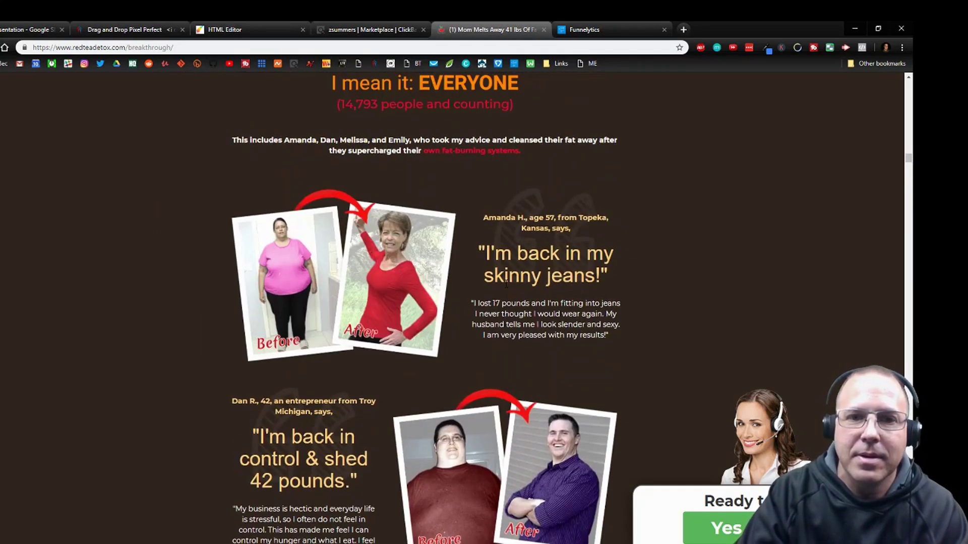
scroll(548, 279, "up", 3)
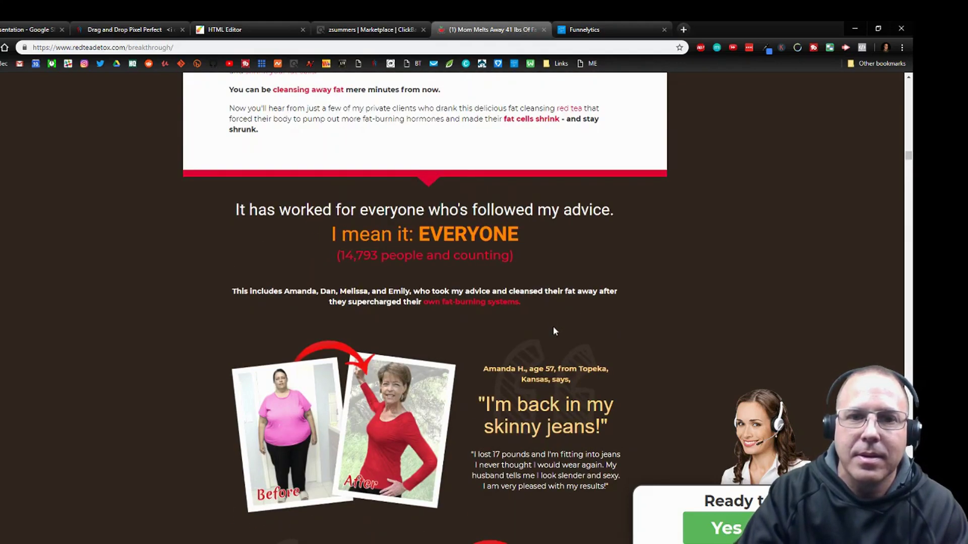
scroll(552, 329, "down", 4)
scroll(553, 329, "down", 1)
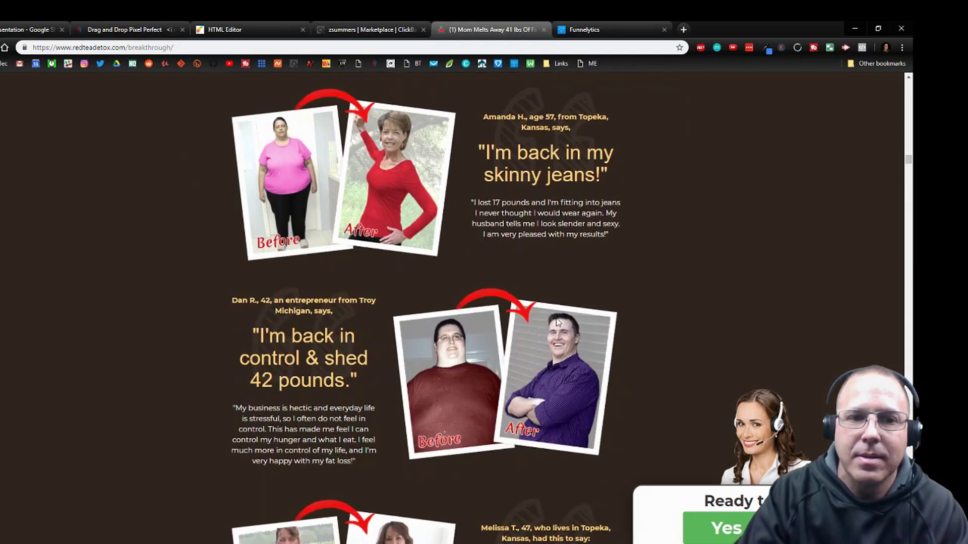
scroll(556, 323, "up", 5)
scroll(557, 328, "up", 7)
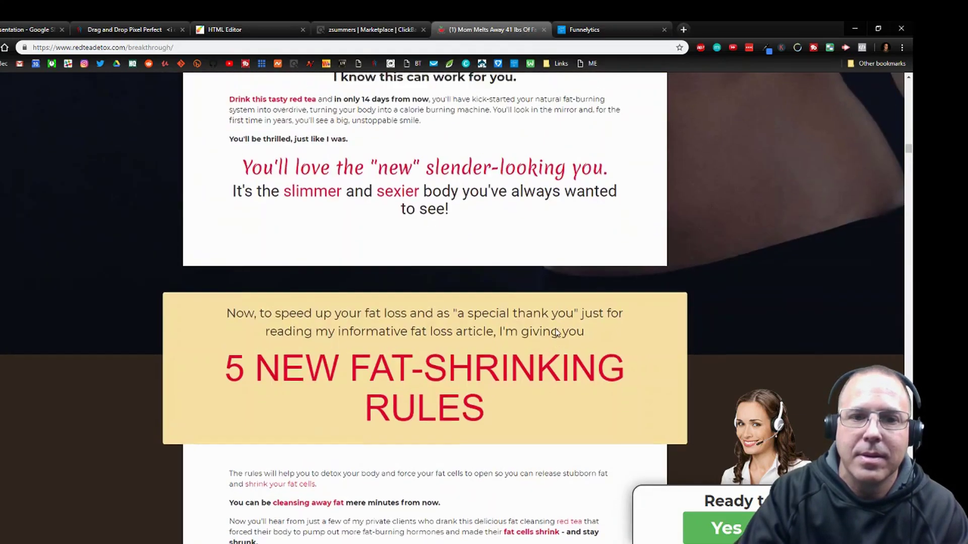
scroll(556, 333, "up", 3)
Replace the header text with 'Get Back In Control Of Your Life And Melt Some Fat Away'
left_click(242, 29)
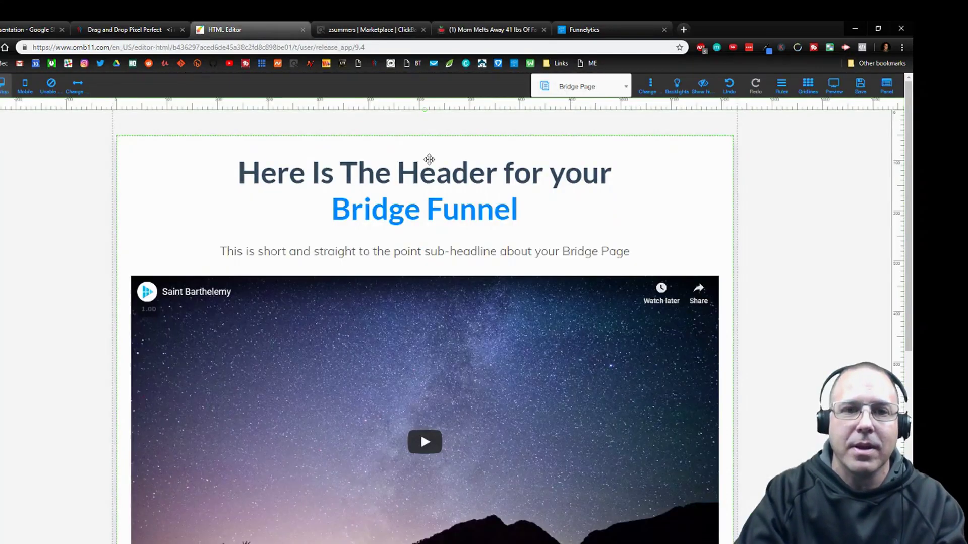
left_click(491, 217)
left_click(519, 207)
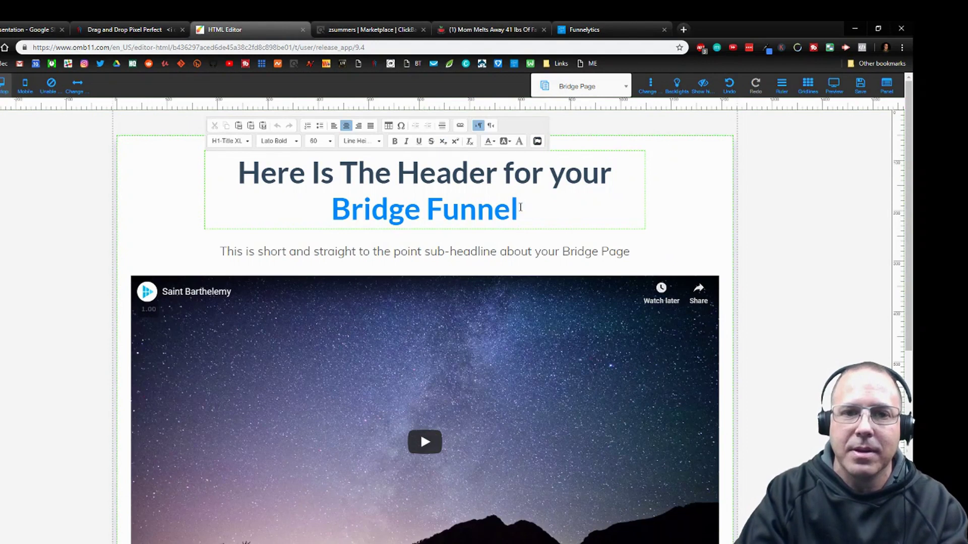
left_click_drag(520, 208, 239, 171)
type("ge")
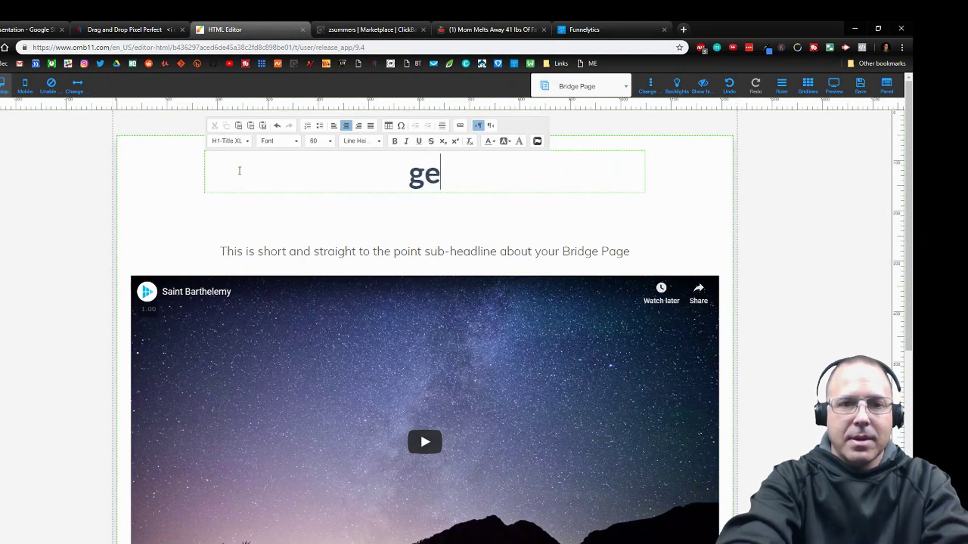
type("t")
key("BackSpace")
key("BackSpace")
key("BackSpace")
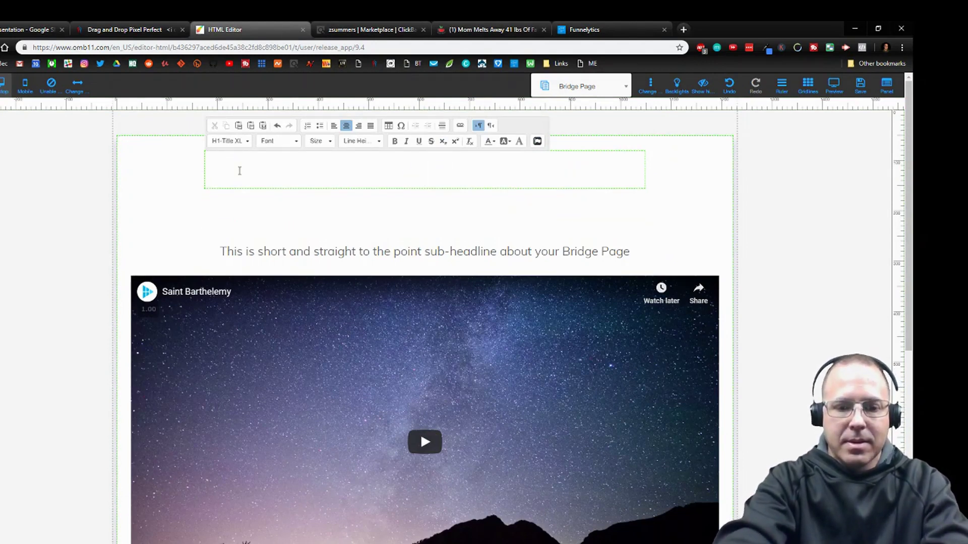
type("Get Back ")
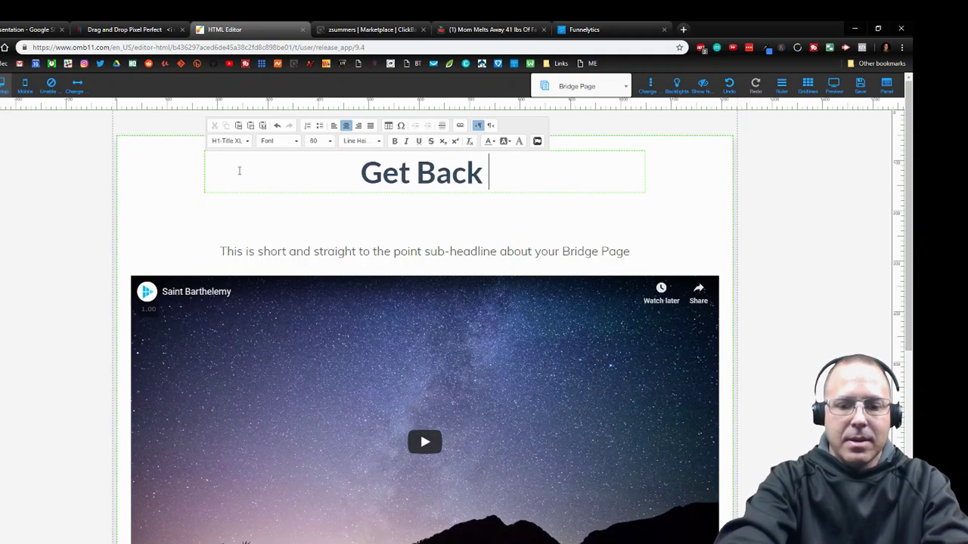
type("In Cont")
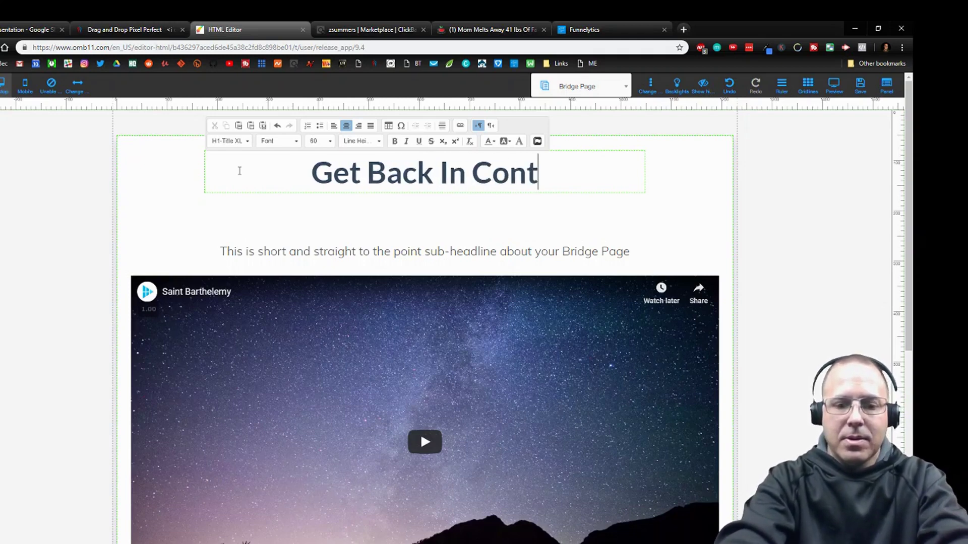
type("rol Of You")
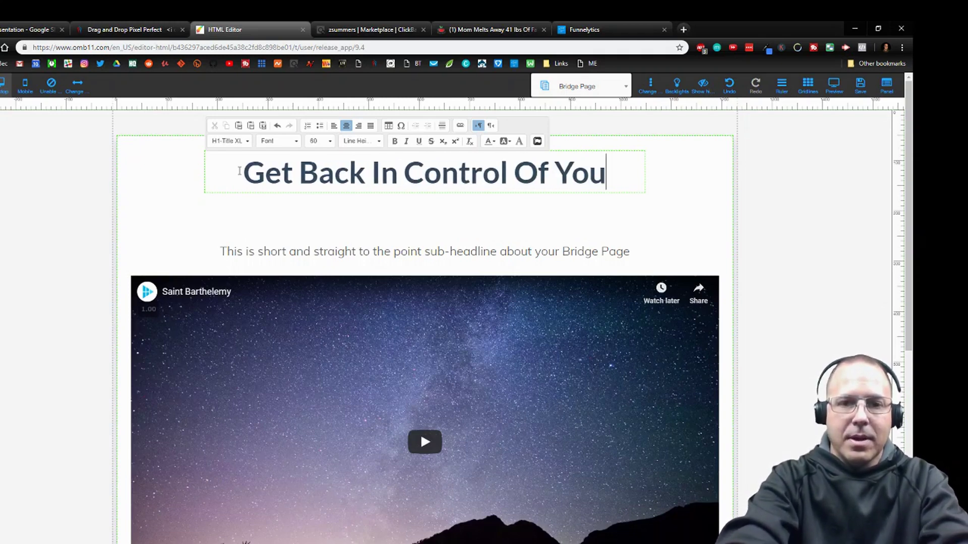
type("r :oi")
key("BackSpace")
key("BackSpace")
key("BackSpace")
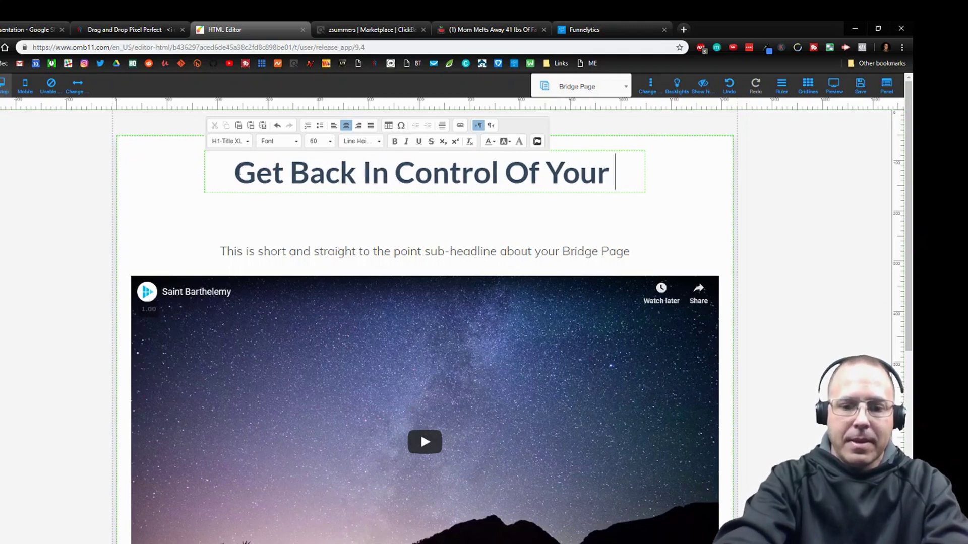
type("Life")
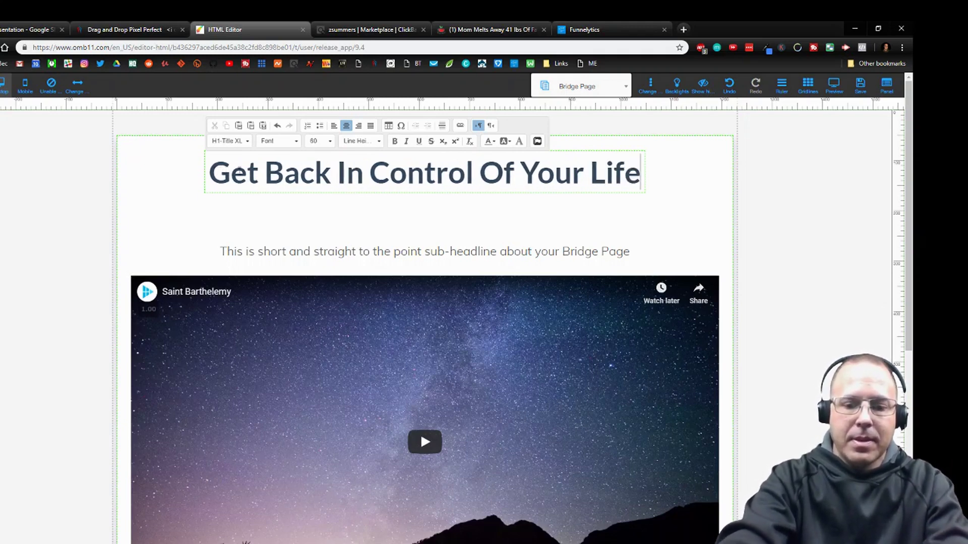
key("Return")
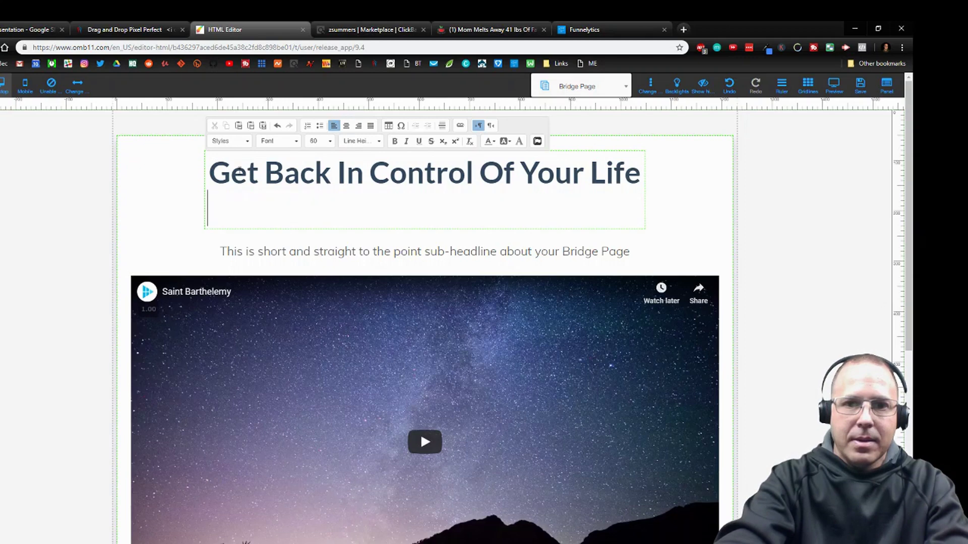
type("And ")
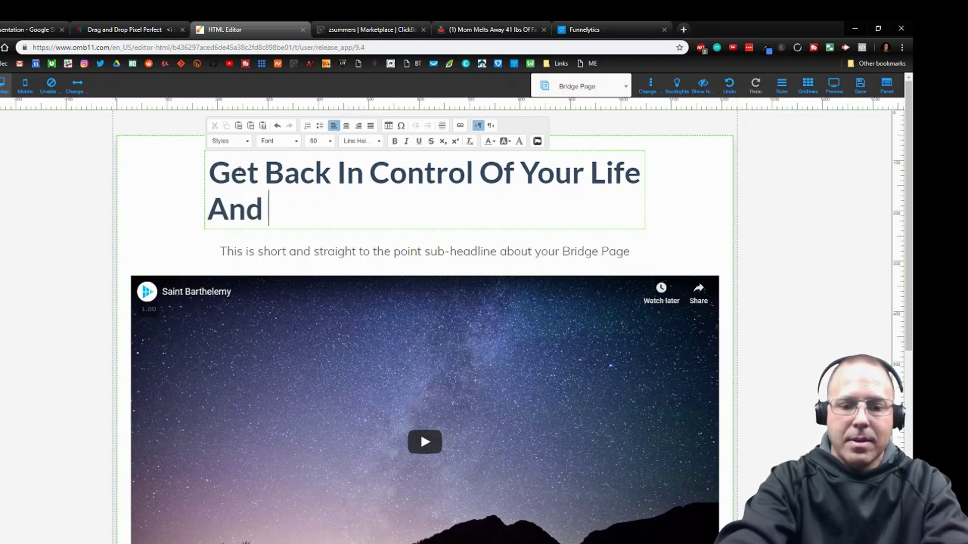
type("Melt S")
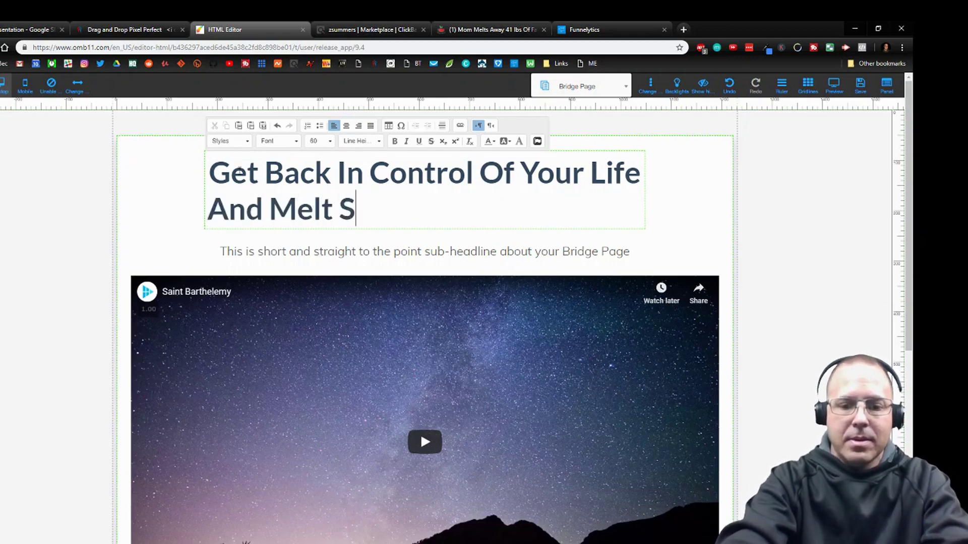
type("ome Fat")
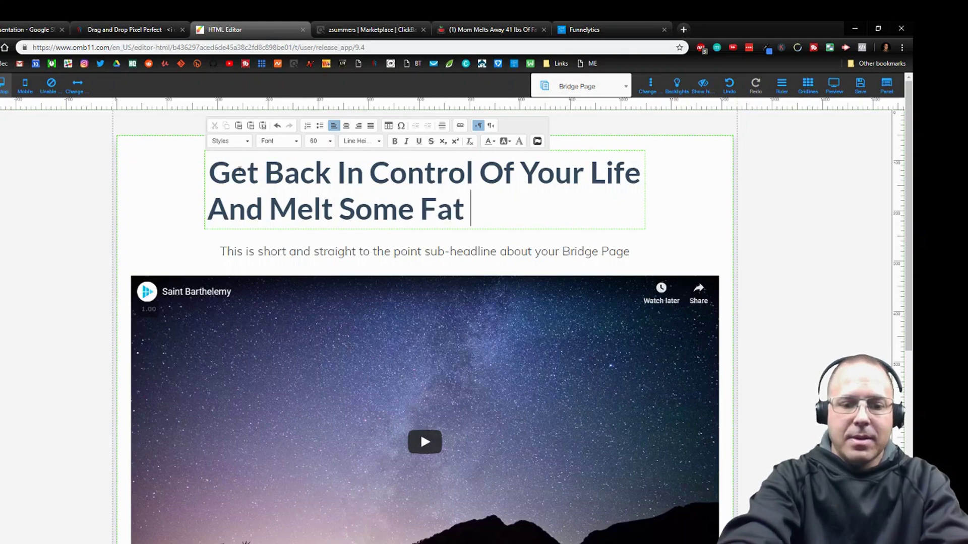
type(" Away")
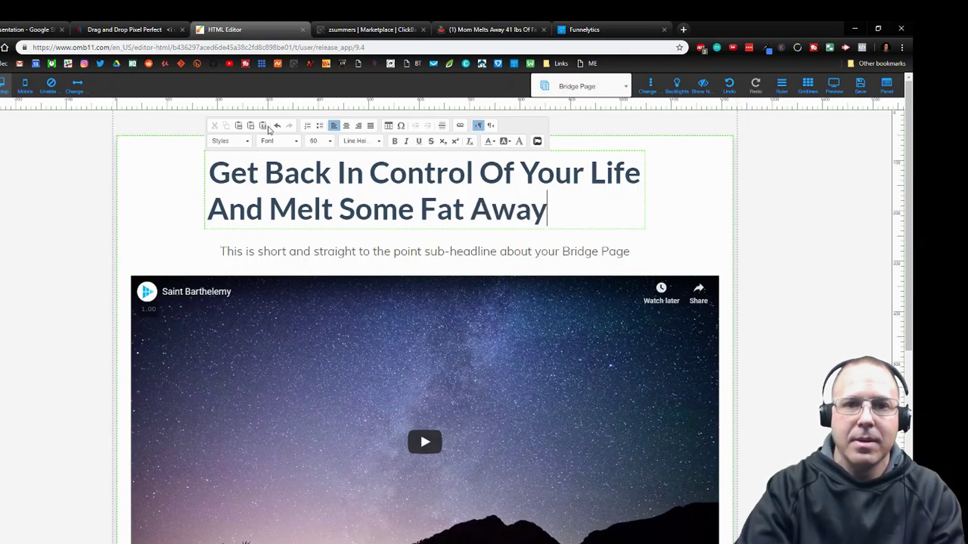
scroll(476, 348, "down", 5)
scroll(475, 349, "up", 5)
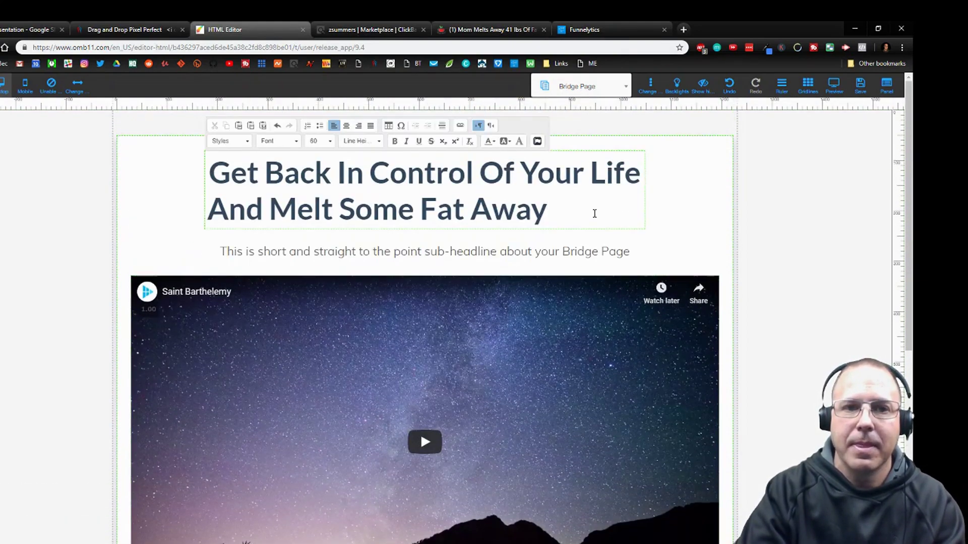
Centre-align the new two-line headline
left_click_drag(560, 209, 185, 181)
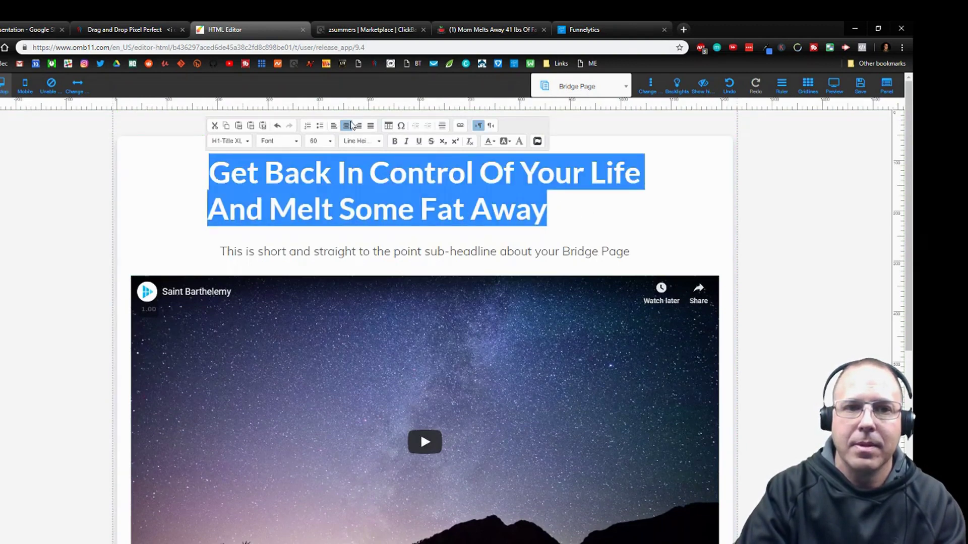
left_click(346, 128)
left_click(346, 127)
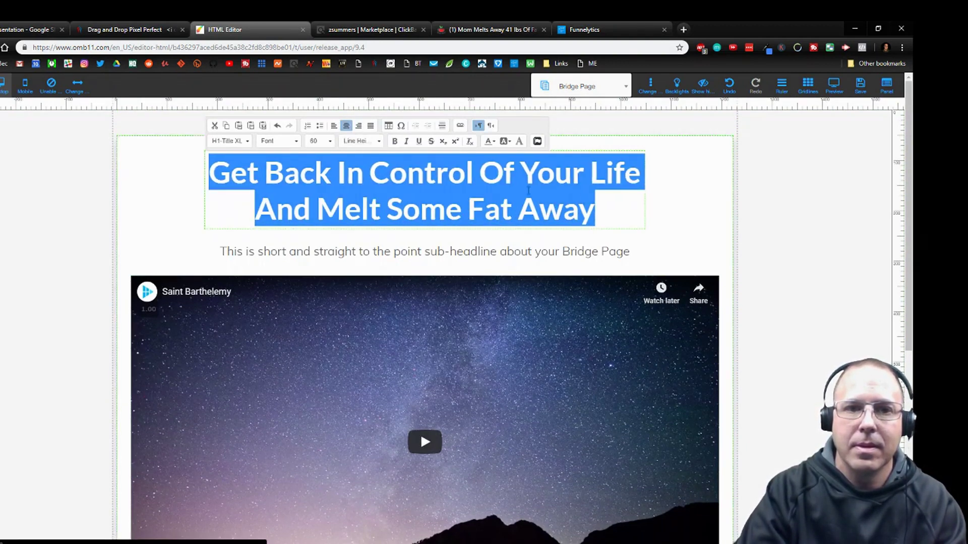
left_click(756, 232)
left_click(512, 250)
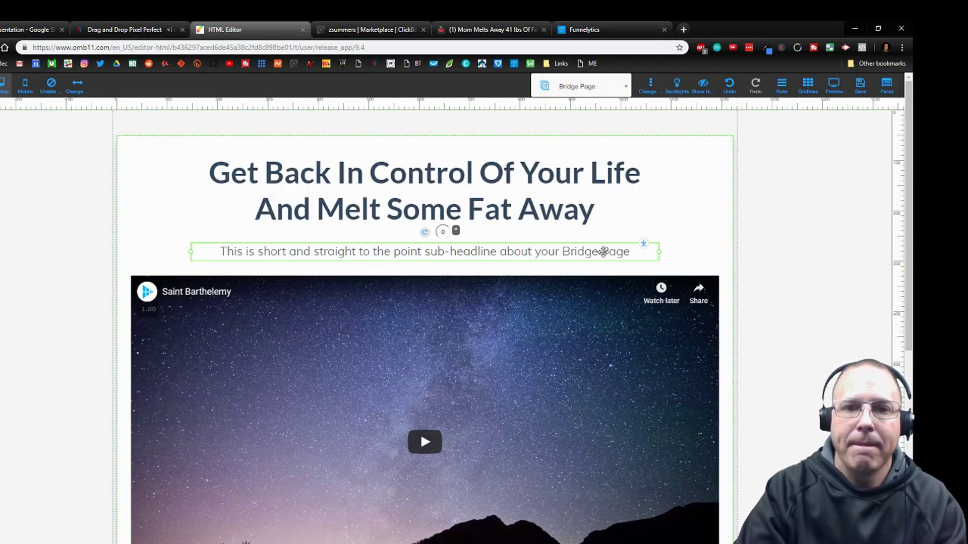
Swap the template sub-headline for 'This is my story pay close attention...'
left_click(631, 252)
left_click_drag(632, 252, 220, 252)
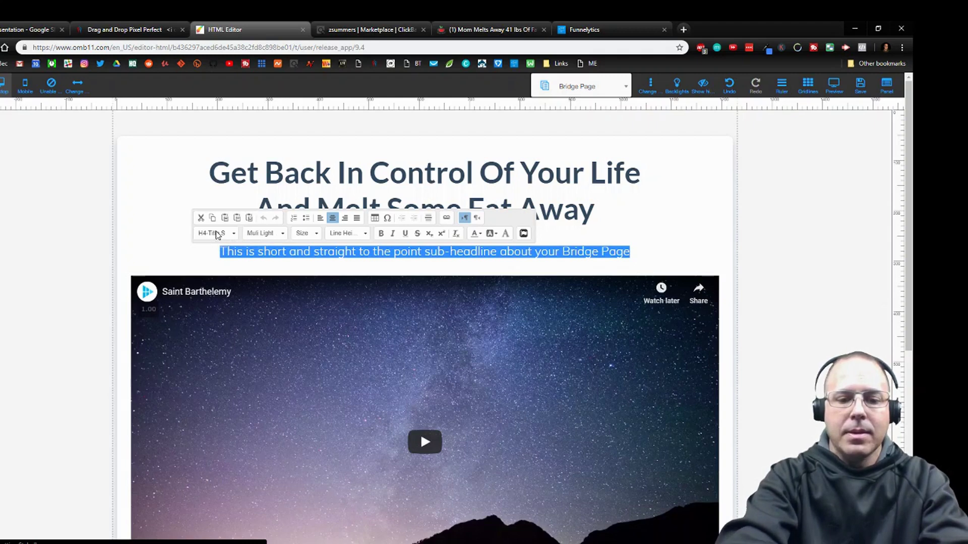
key("BackSpace")
type("This ")
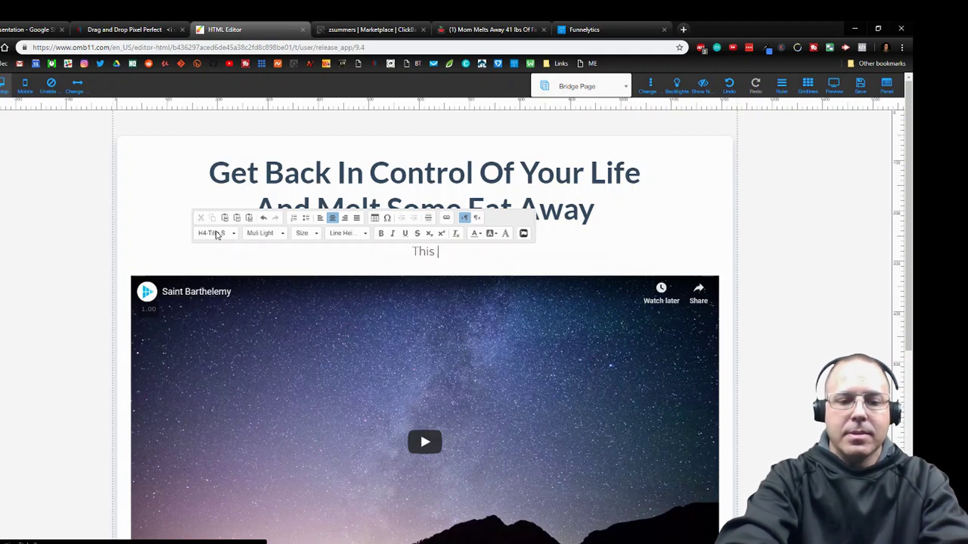
type("is my ")
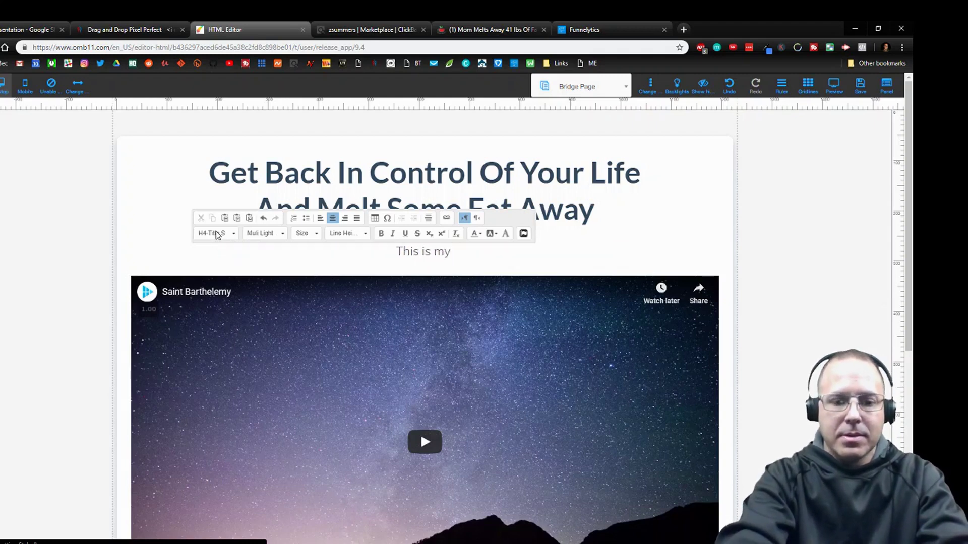
type("story pa")
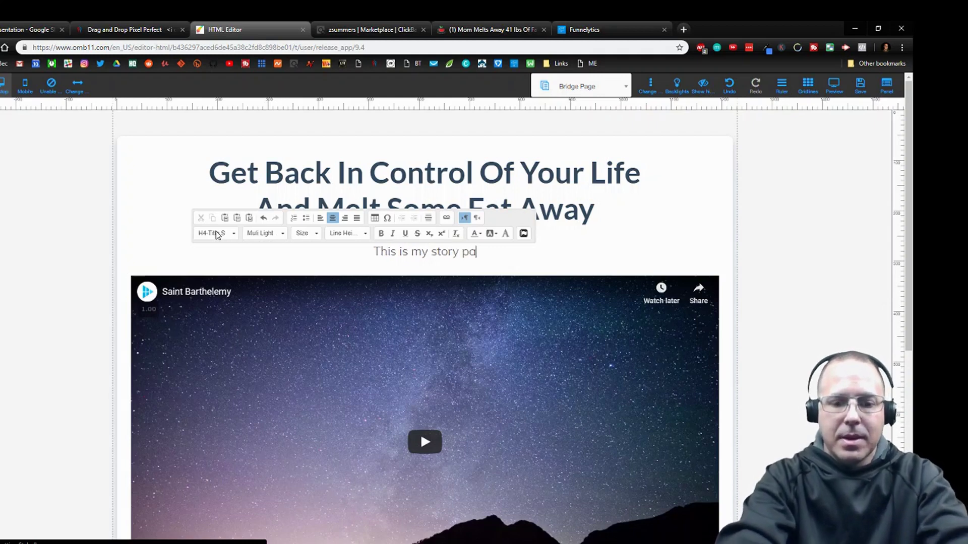
type("y close a")
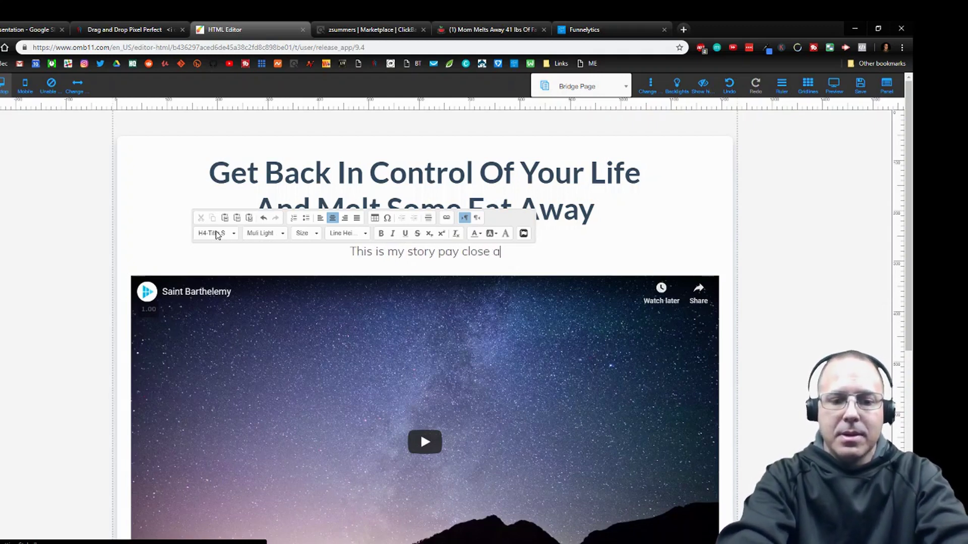
key("BackSpace")
type("att")
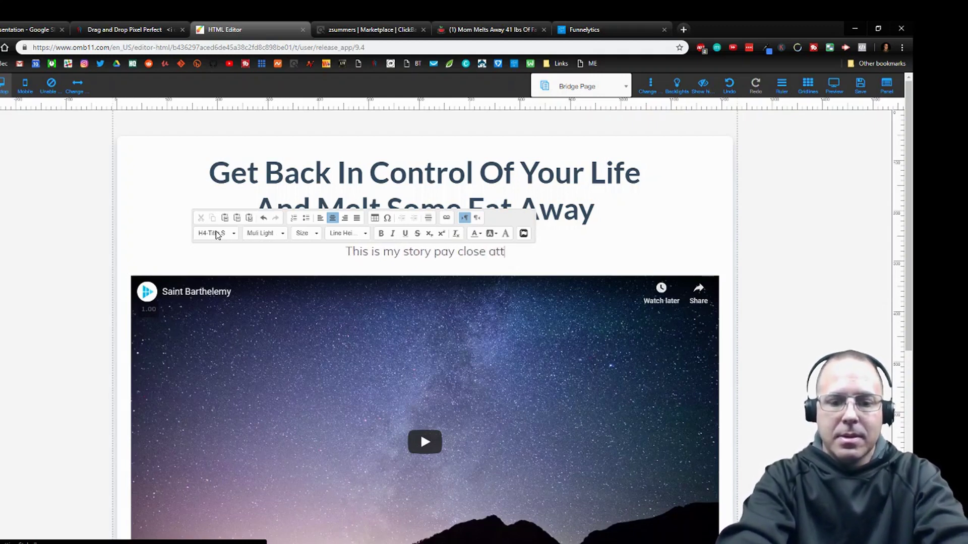
type("ention.")
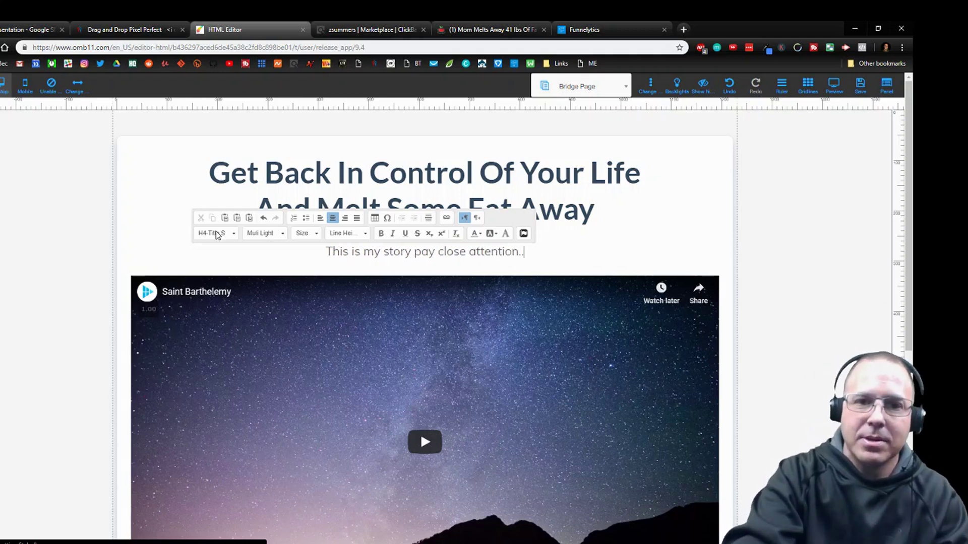
type("..")
left_click(698, 225)
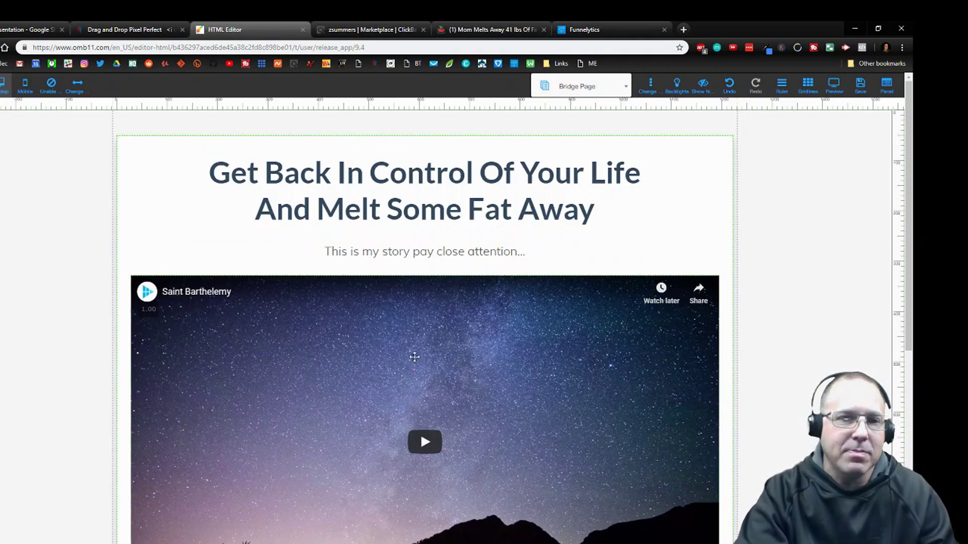
scroll(392, 347, "down", 2)
scroll(392, 344, "down", 1)
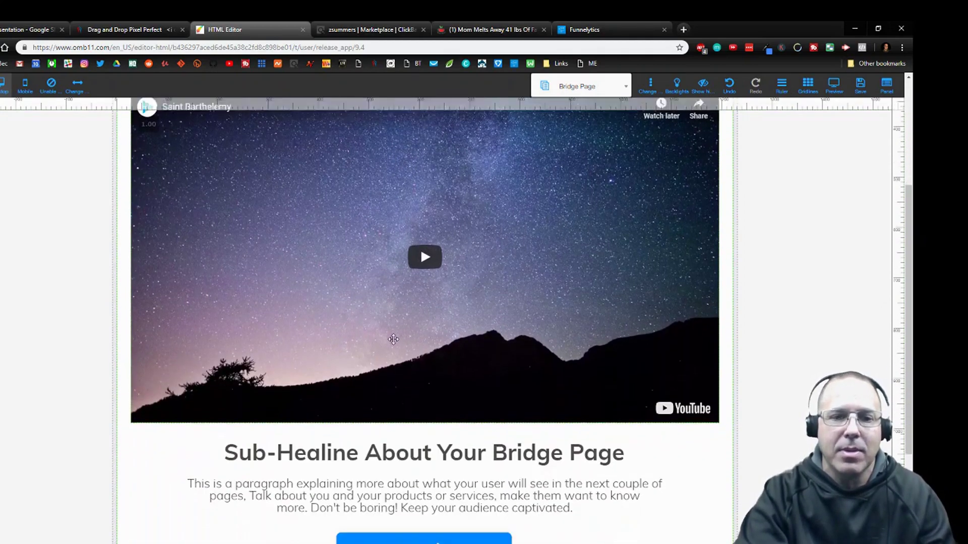
scroll(392, 339, "down", 2)
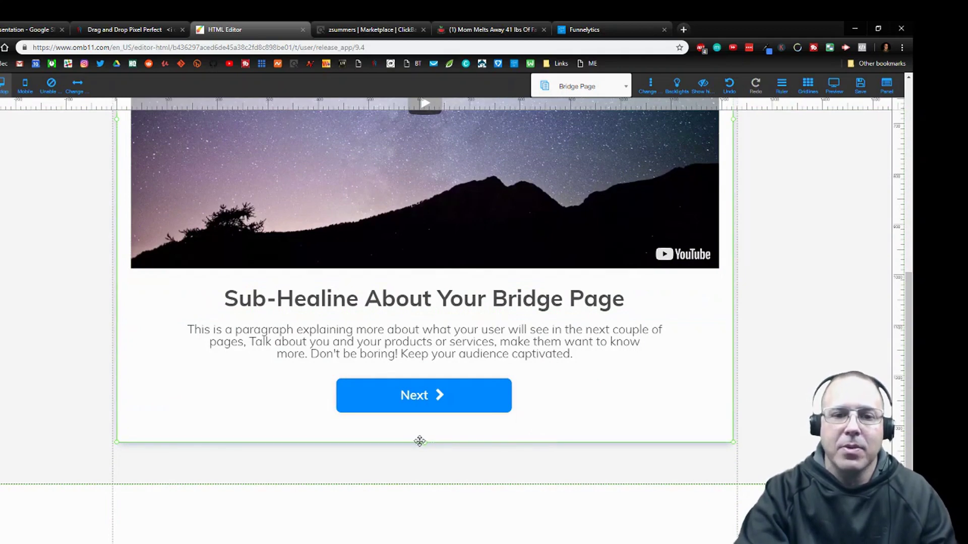
left_click_drag(426, 440, 424, 437)
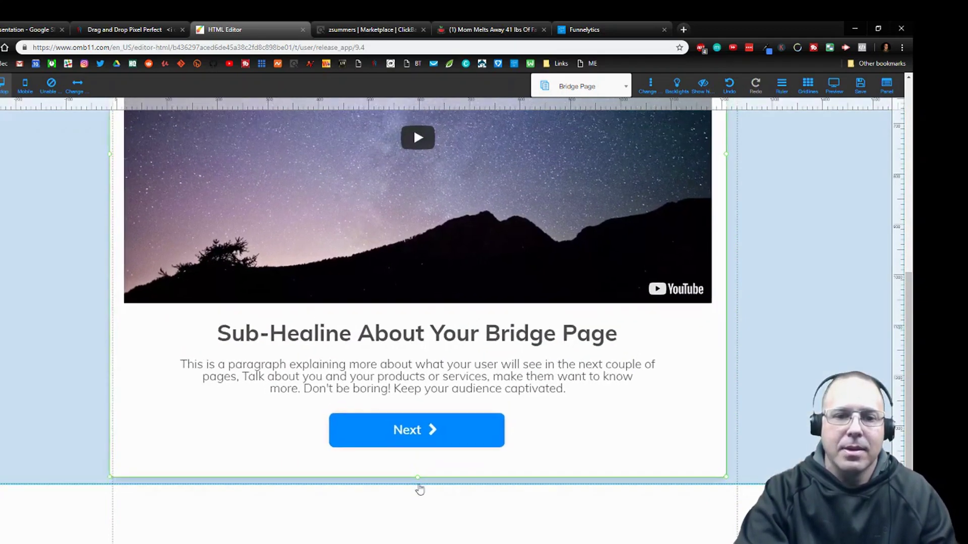
scroll(549, 391, "up", 3)
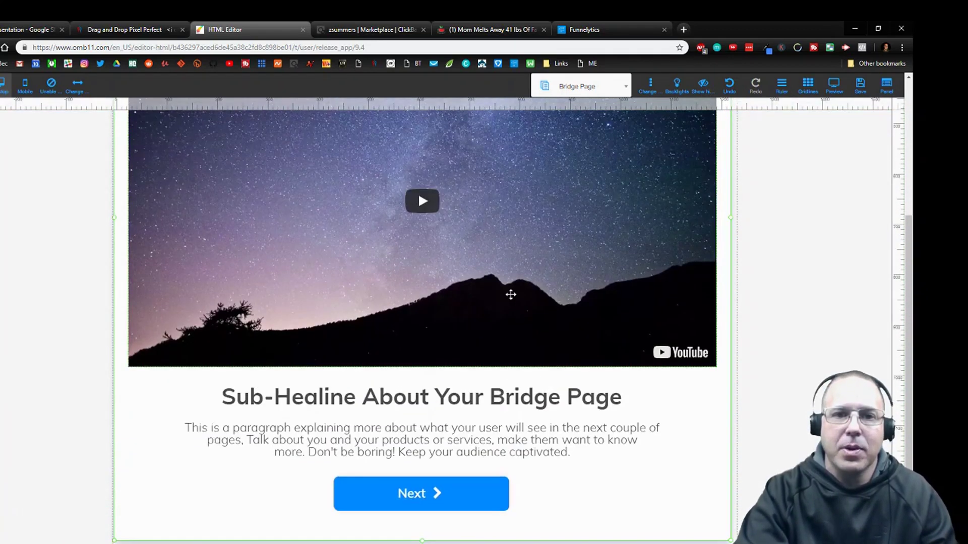
left_click(495, 267)
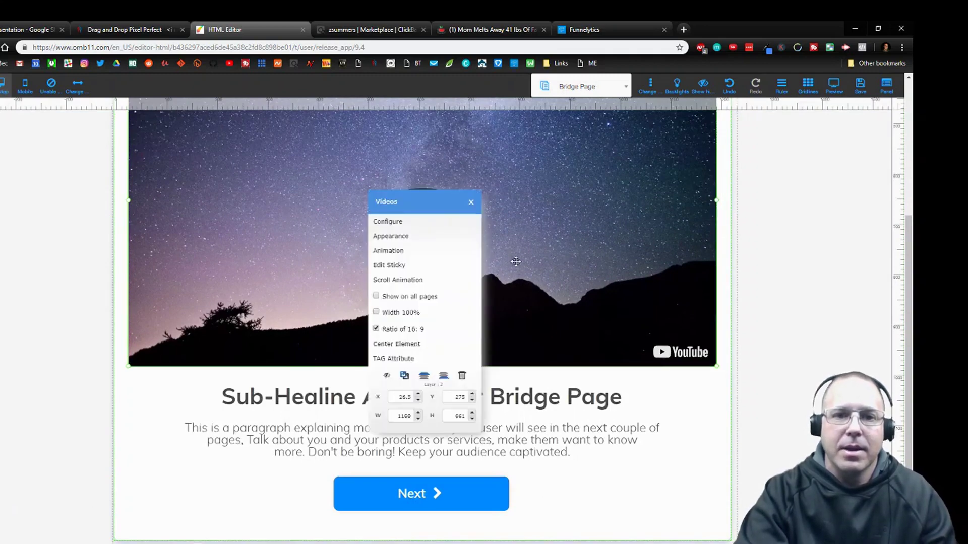
left_click(434, 238)
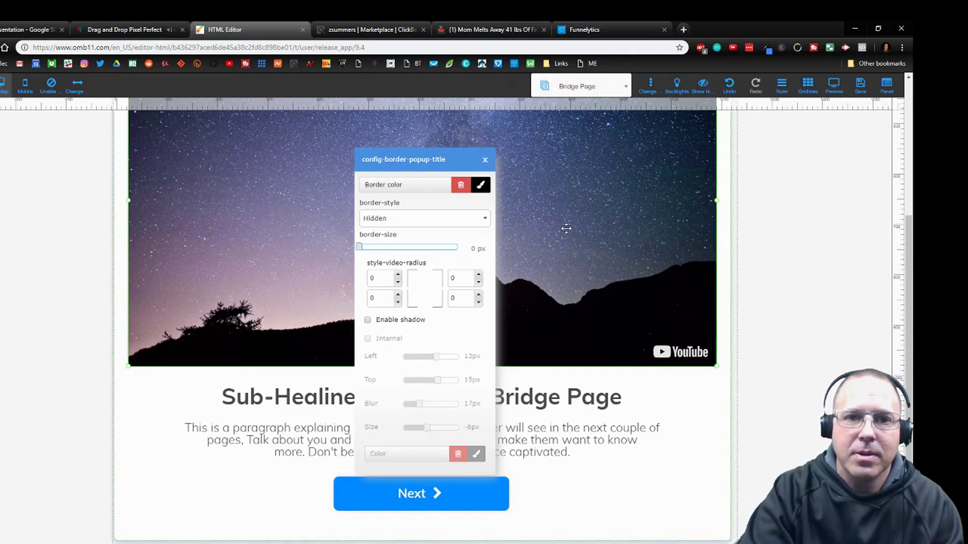
left_click(566, 228)
left_click(425, 227)
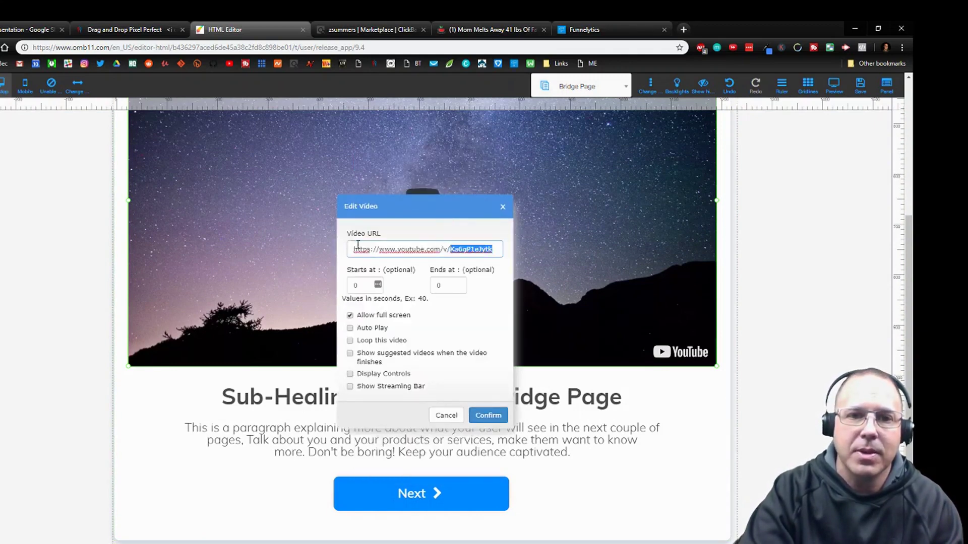
left_click_drag(496, 250, 351, 249)
left_click(446, 415)
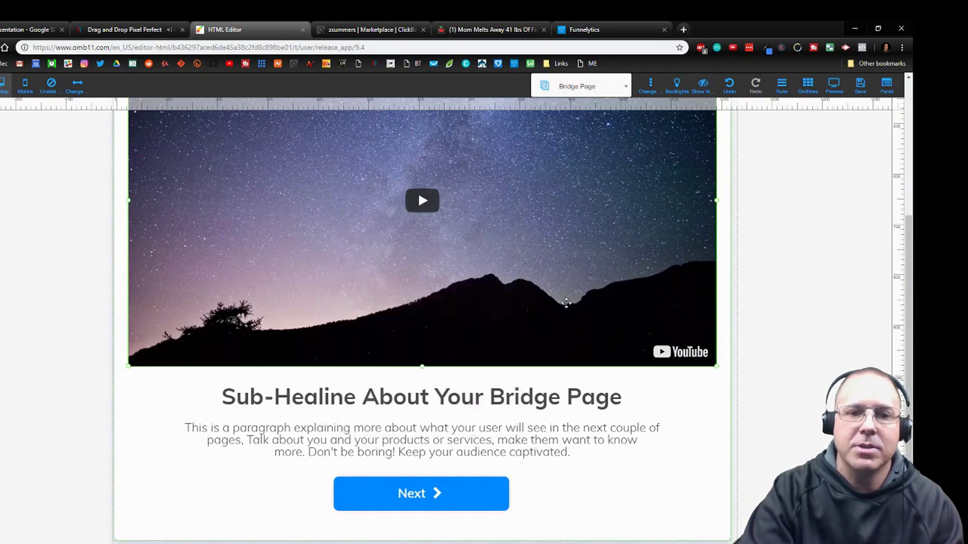
scroll(499, 346, "up", 2)
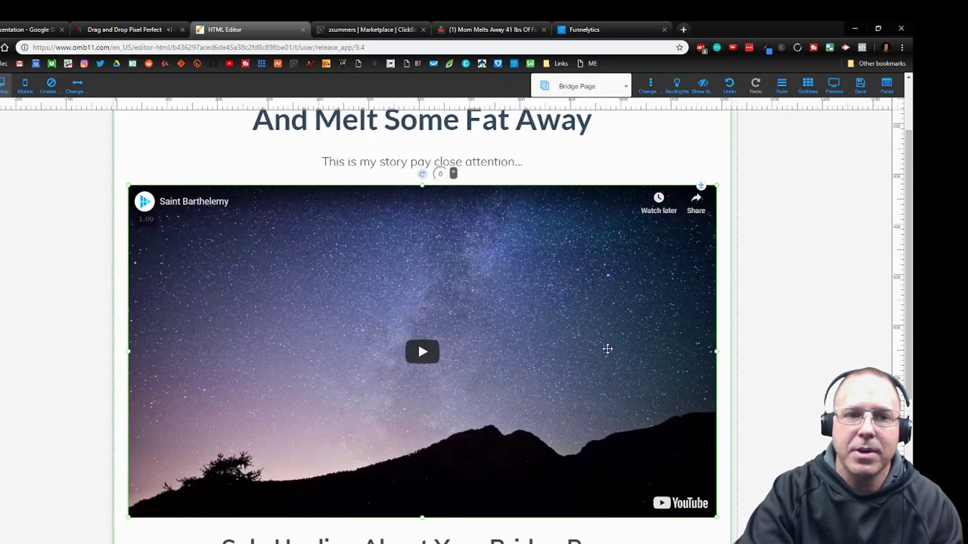
scroll(608, 348, "down", 1)
scroll(607, 349, "down", 1)
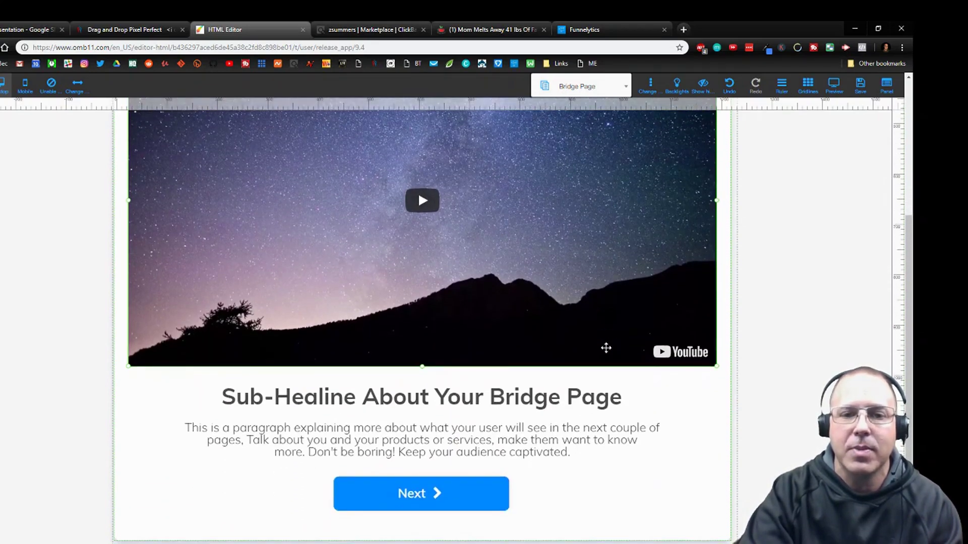
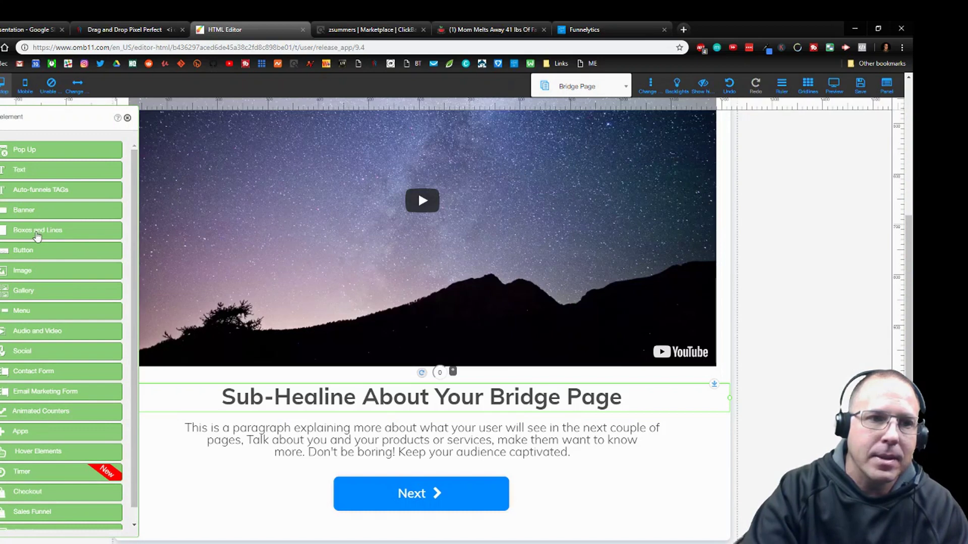
Drag the section's bottom edge down to add empty space below the Next button
left_click(320, 450)
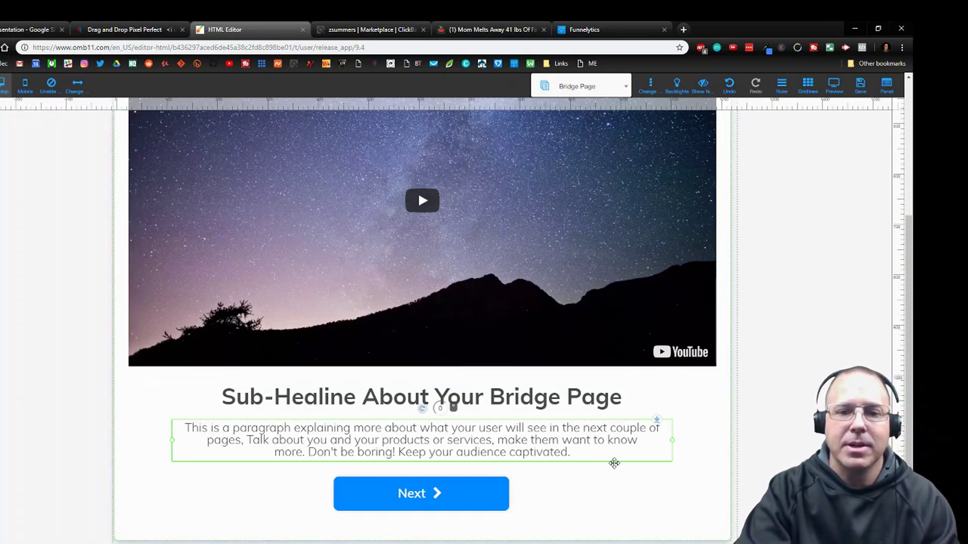
scroll(646, 467, "down", 1)
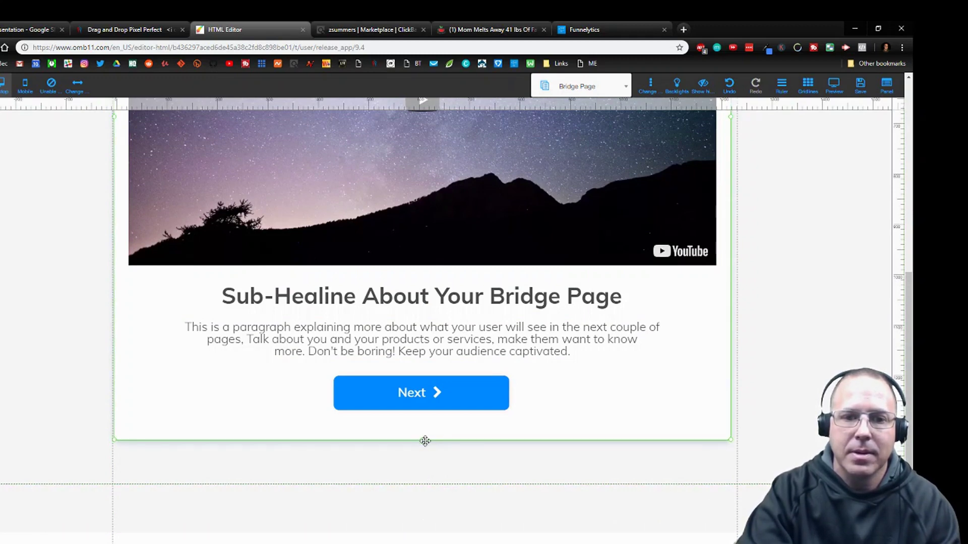
left_click_drag(427, 429, 421, 482)
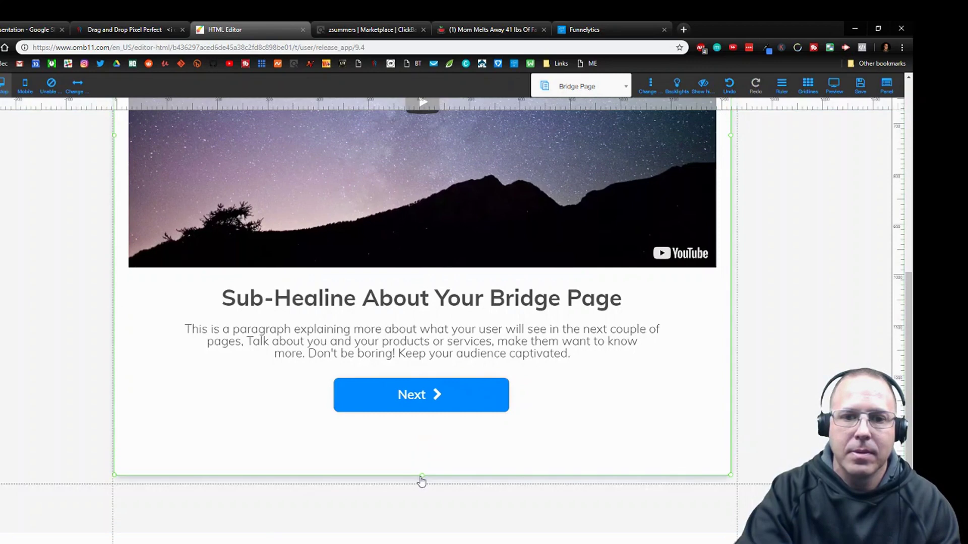
left_click(426, 410)
Move the Next button lower and bring up its Text label editor via the context menu
left_click_drag(431, 411, 421, 440)
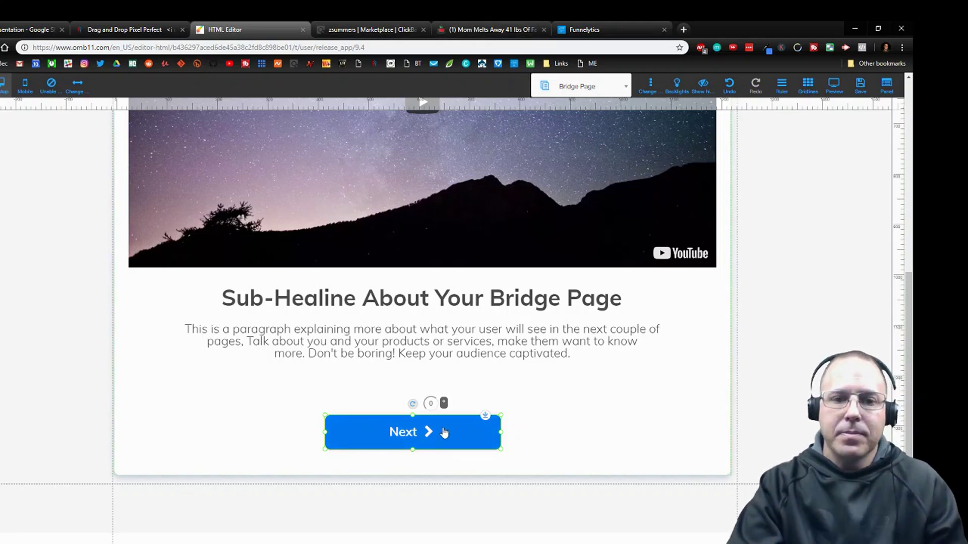
right_click(428, 437)
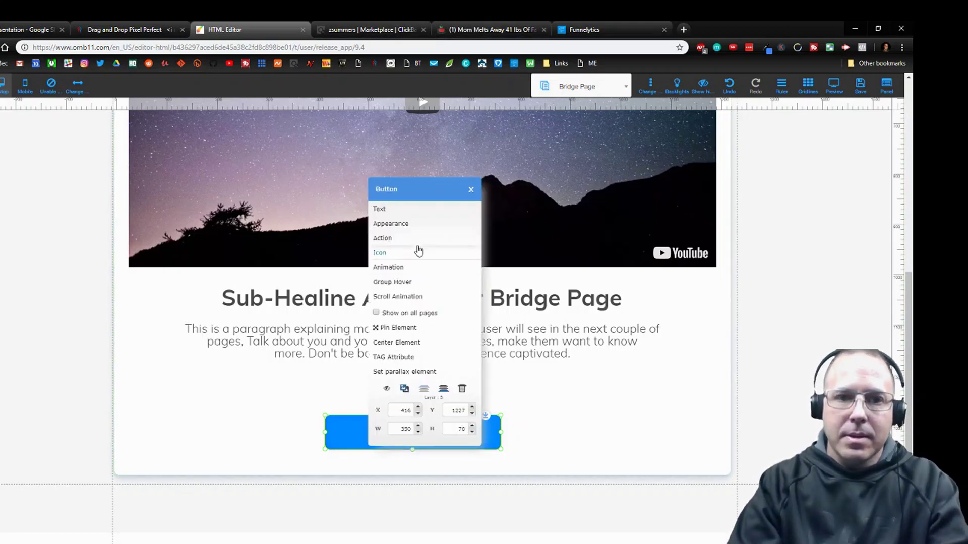
left_click(415, 228)
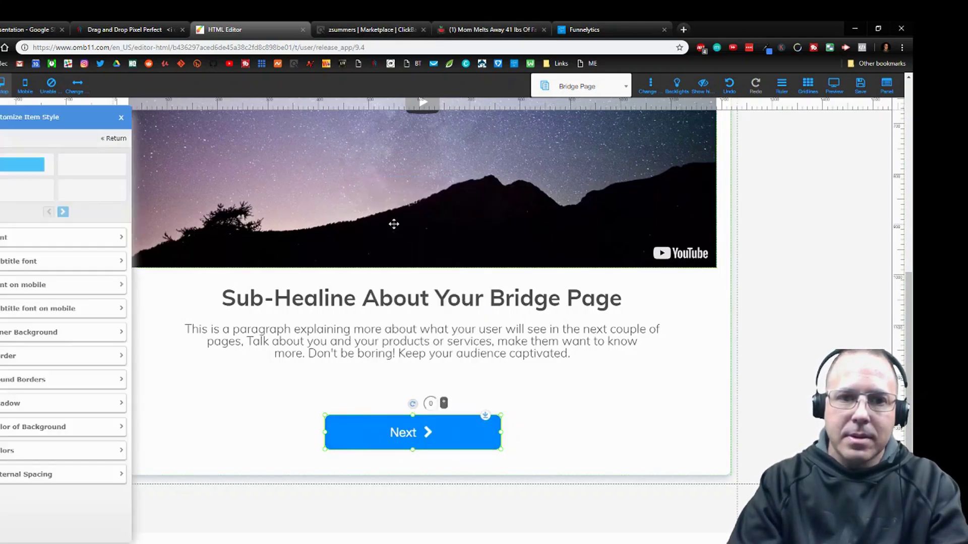
left_click(121, 117)
right_click(423, 431)
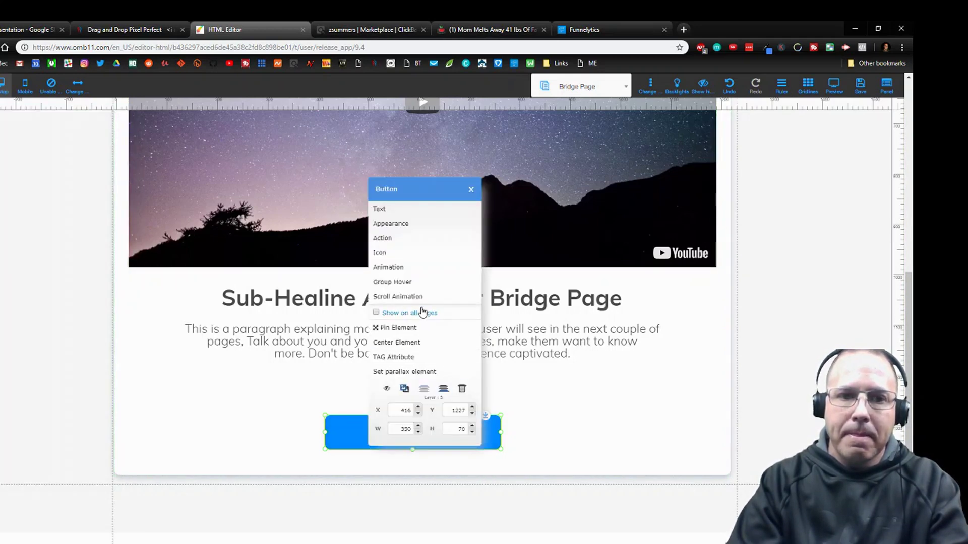
left_click(411, 210)
Select the existing 'Next' label in the Edit Text Button field to replace it
double_click(369, 296)
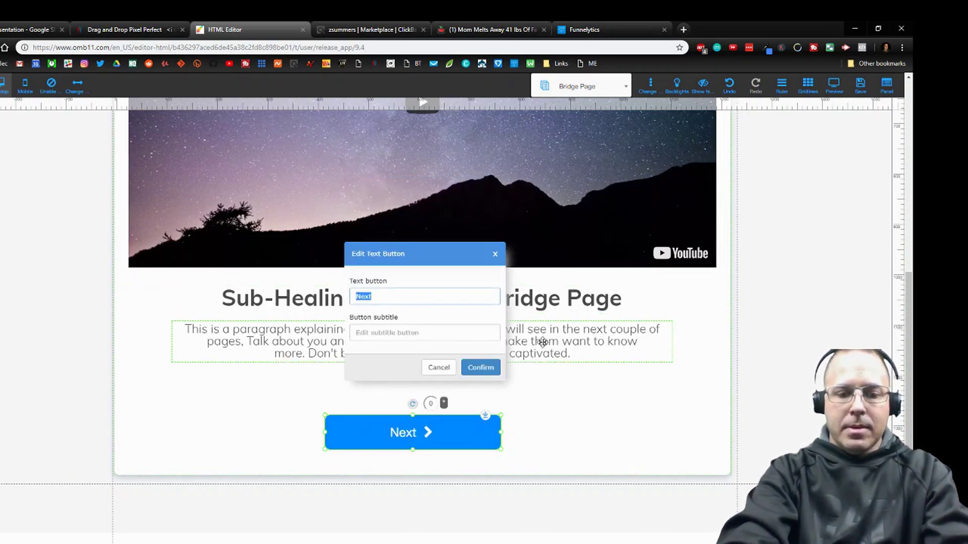
type("START")
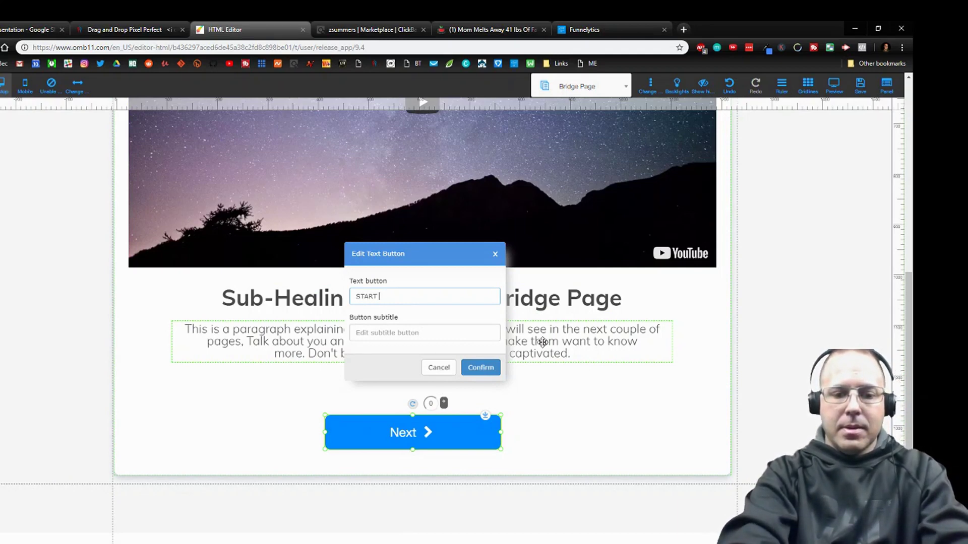
type(" YOUR DE")
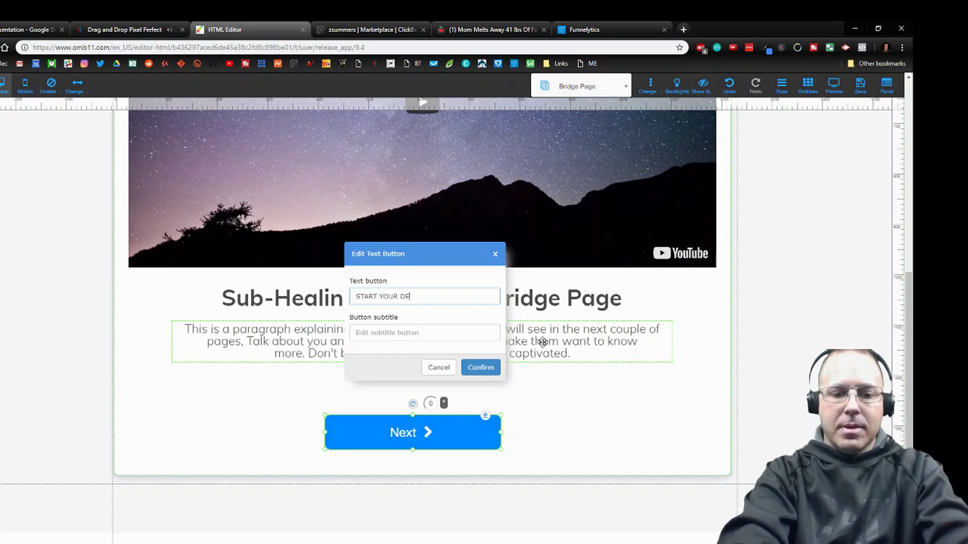